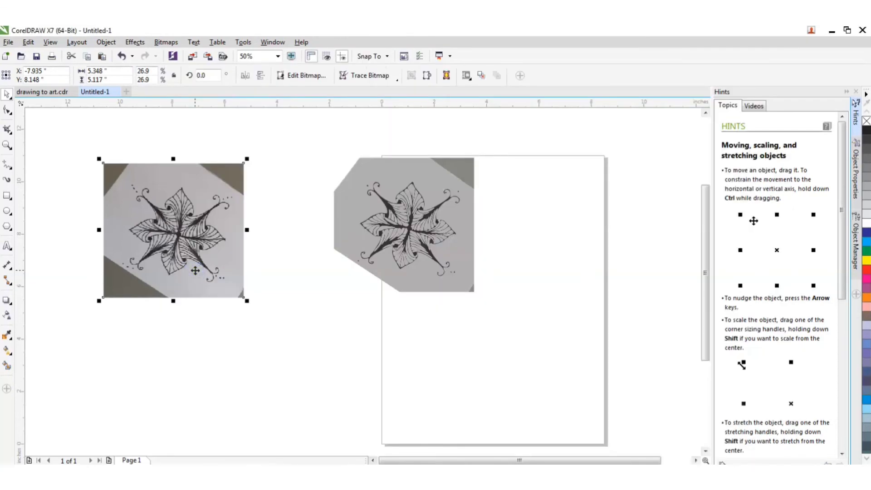
Delete the original flower photo and move the traced flower off the page to about X -3.37", Y 7.35"
key(Delete)
click(291, 315)
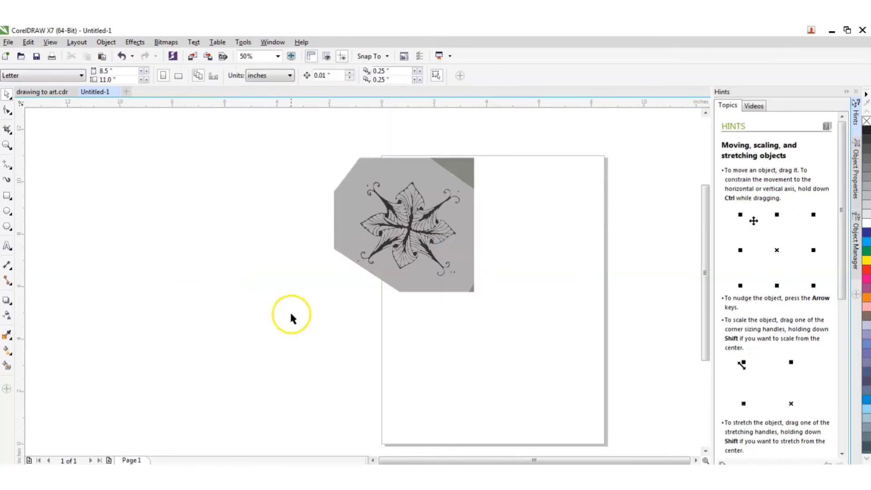
drag(407, 291, 297, 313)
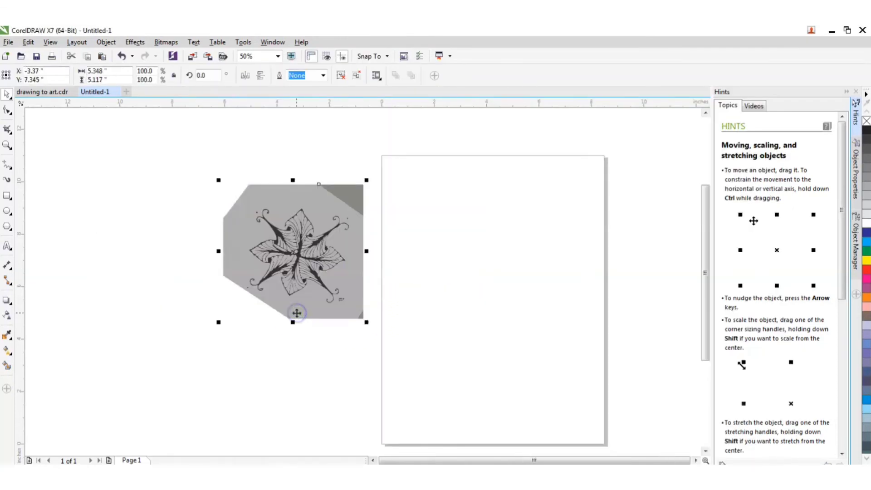
Ungroup the traced flower drawing into separate objects and clear the selection
right_click(307, 247)
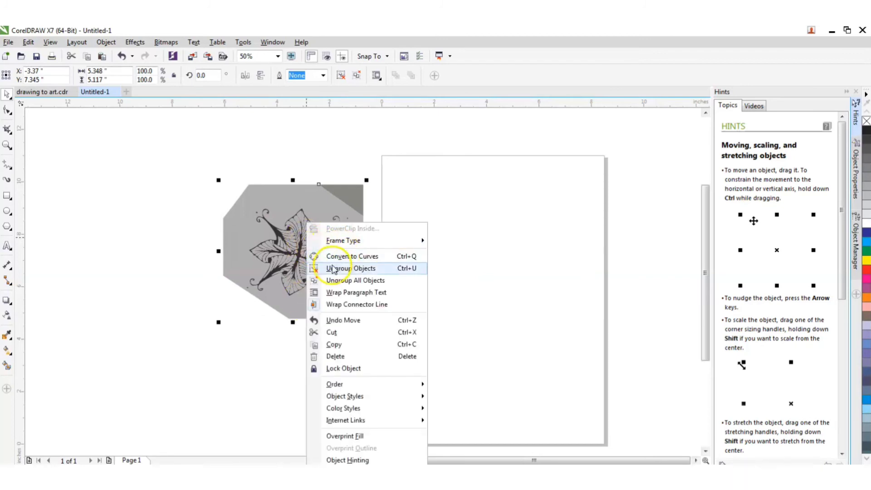
click(332, 268)
click(433, 284)
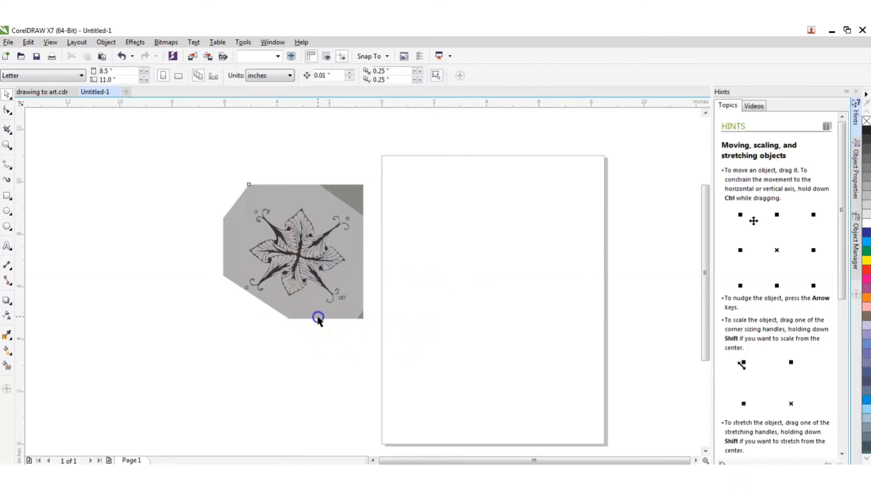
Delete the light grey background shape and the darker grey corner pieces around the traced flower
drag(318, 319, 520, 324)
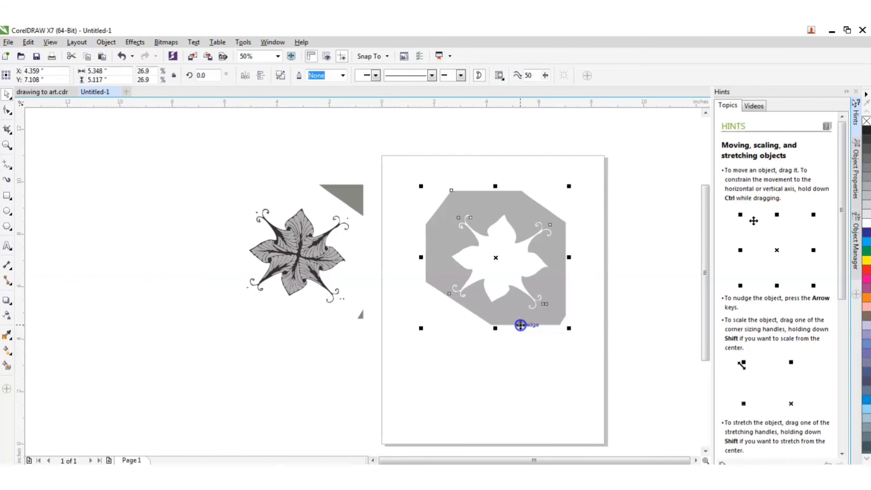
key(Delete)
click(341, 195)
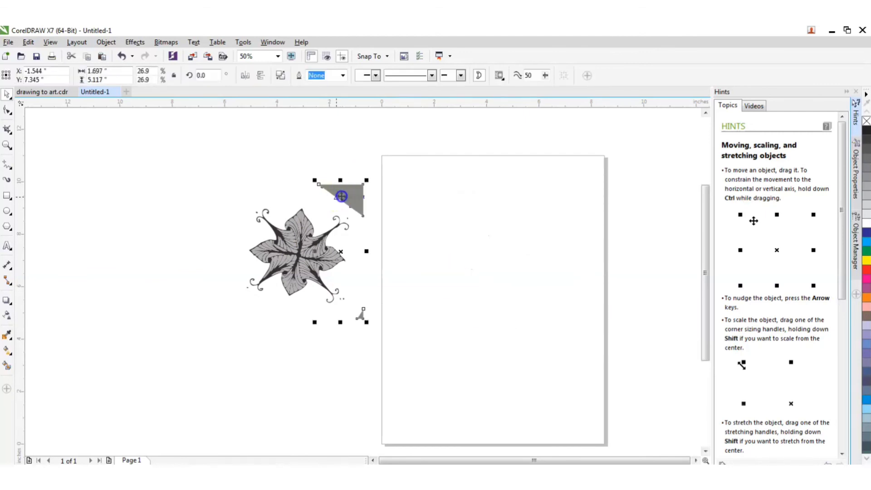
key(Delete)
Delete the stray dots beside the flower's upper-left and upper-right curls
scroll(246, 212, up, 3)
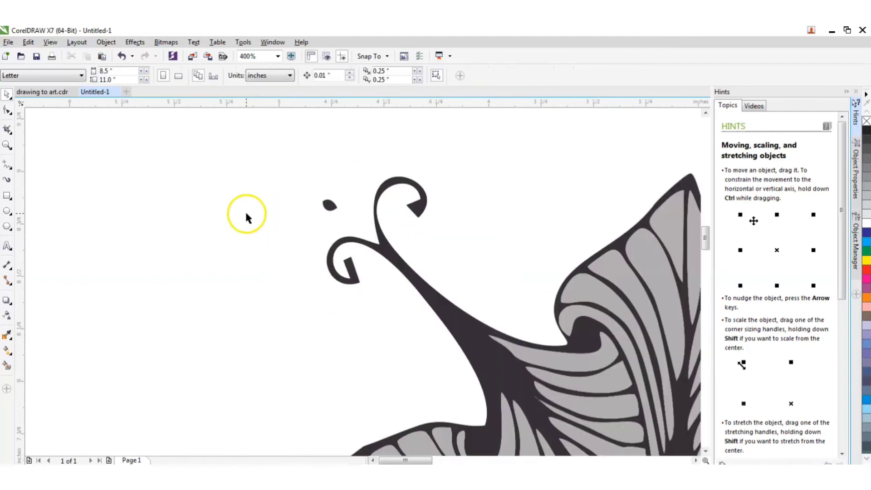
click(331, 206)
key(Delete)
scroll(240, 257, down, 1)
scroll(240, 257, down, 1)
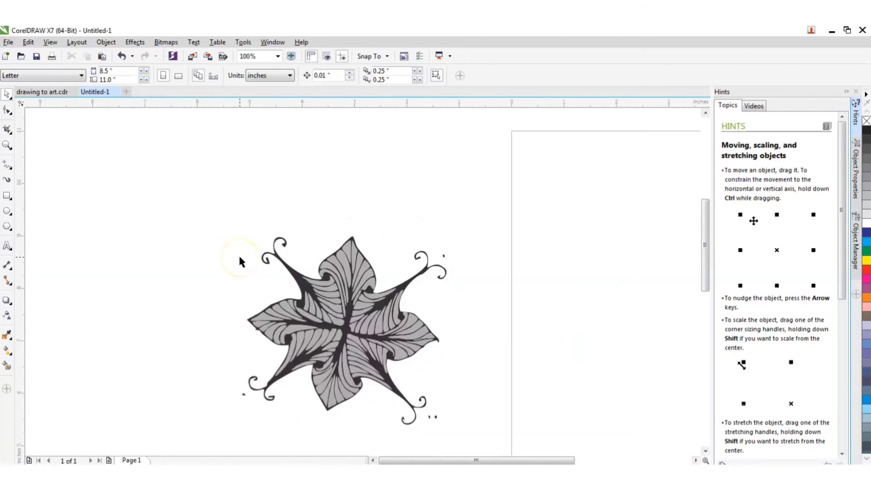
scroll(444, 258, up, 3)
click(447, 249)
key(Delete)
scroll(435, 286, down, 4)
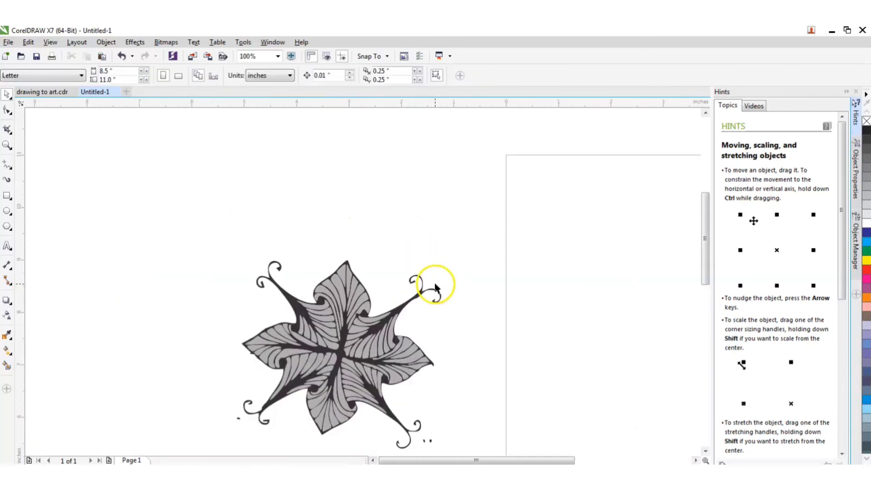
Delete the remaining stray dots beside the flower's lower-right and lower-left curls
scroll(428, 405, up, 3)
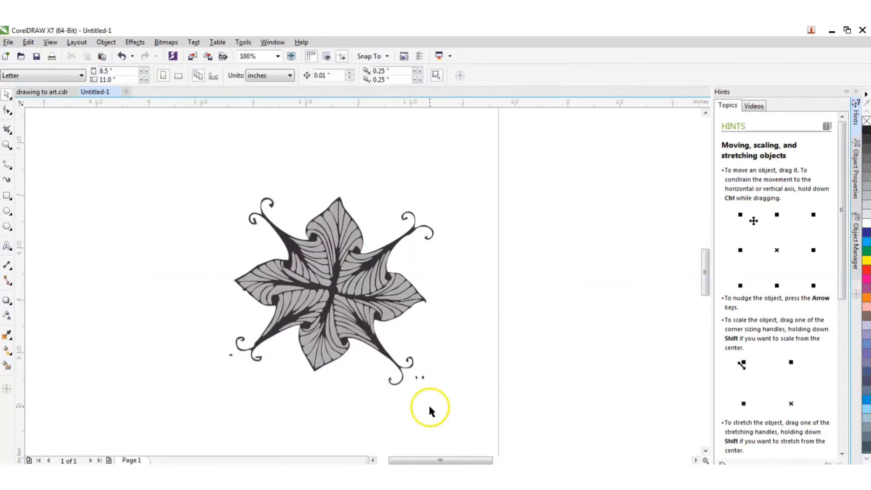
drag(423, 347, 369, 267)
key(Delete)
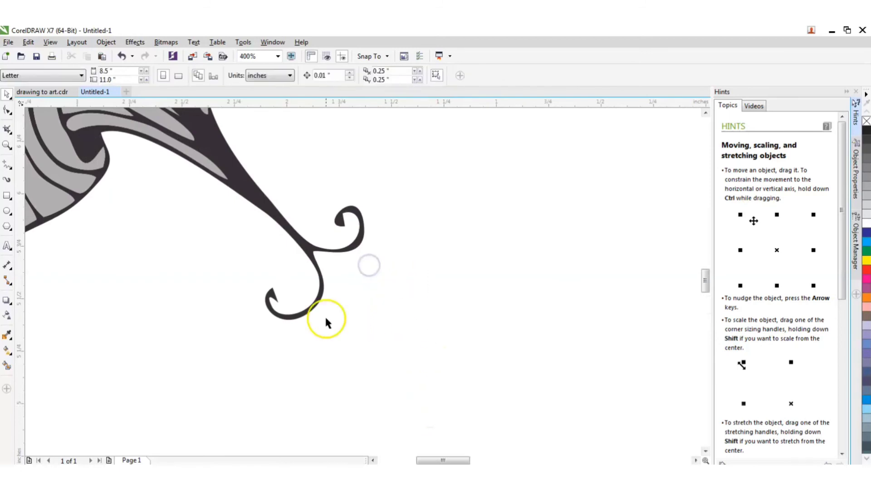
scroll(358, 336, down, 2)
scroll(157, 313, up, 3)
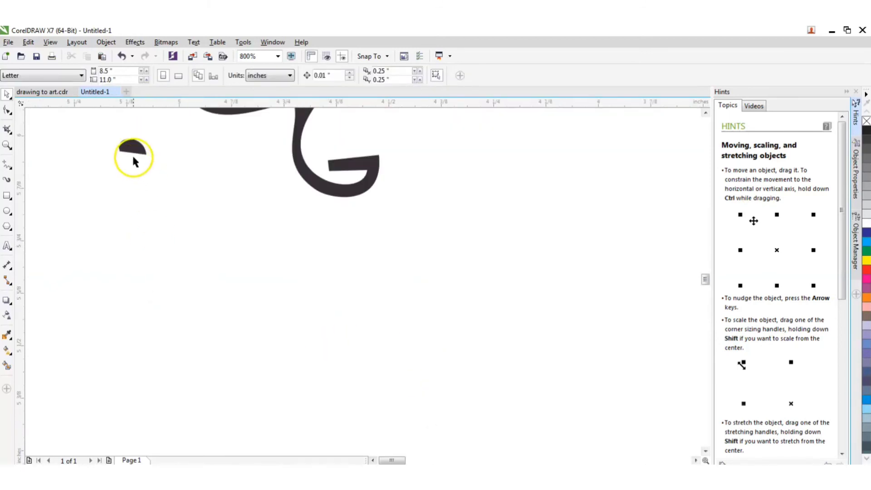
click(133, 155)
key(Delete)
scroll(200, 256, down, 4)
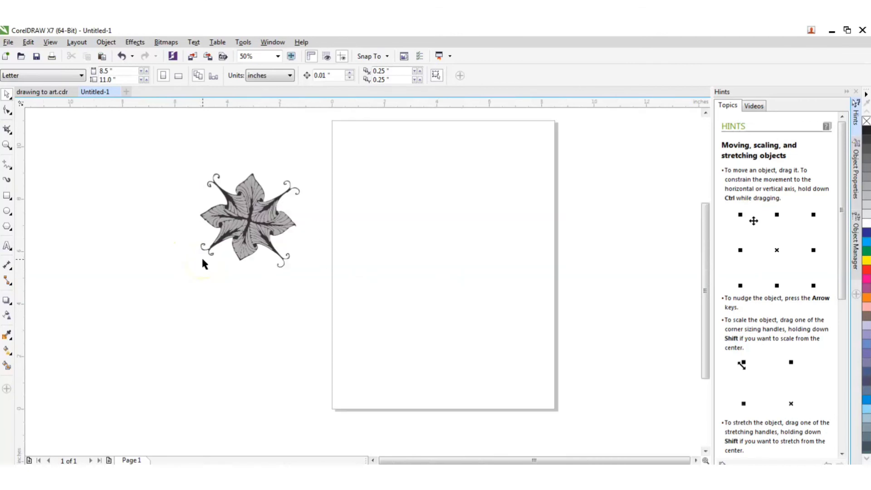
Smooth the upper-left curls of the dark line artwork using the Smooth tool with a 1.5" nib
scroll(216, 193, up, 2)
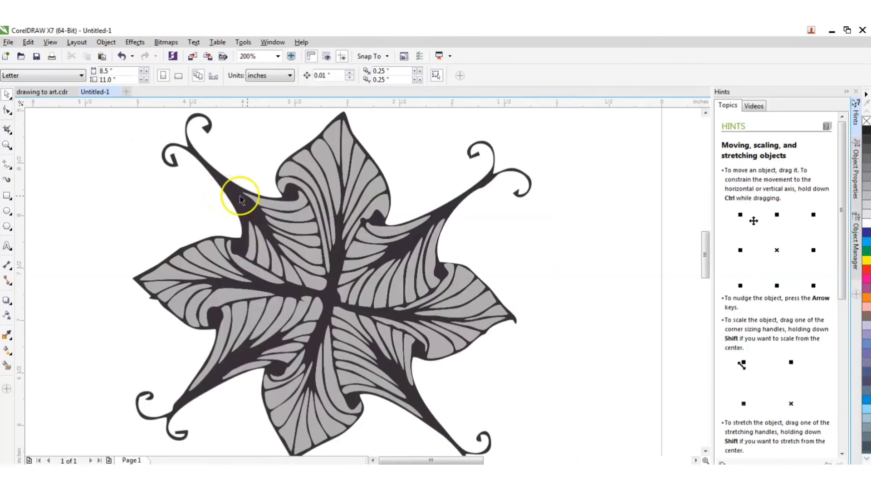
click(11, 169)
click(11, 146)
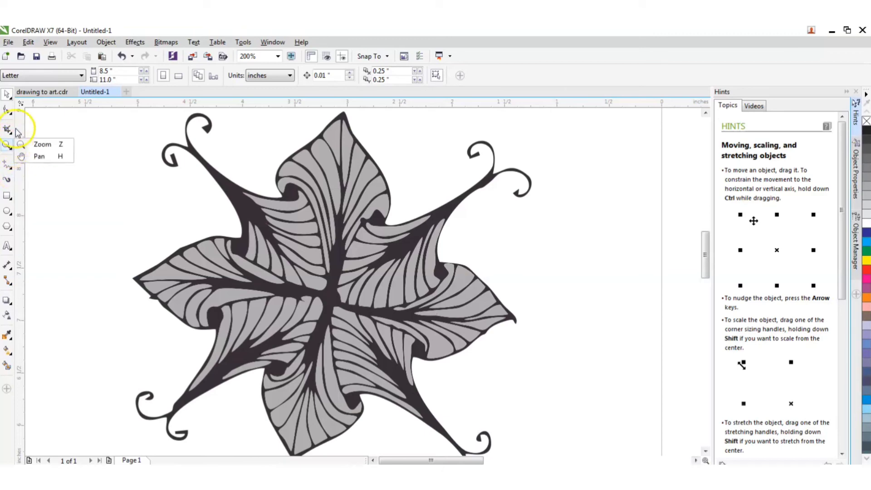
click(14, 116)
click(32, 122)
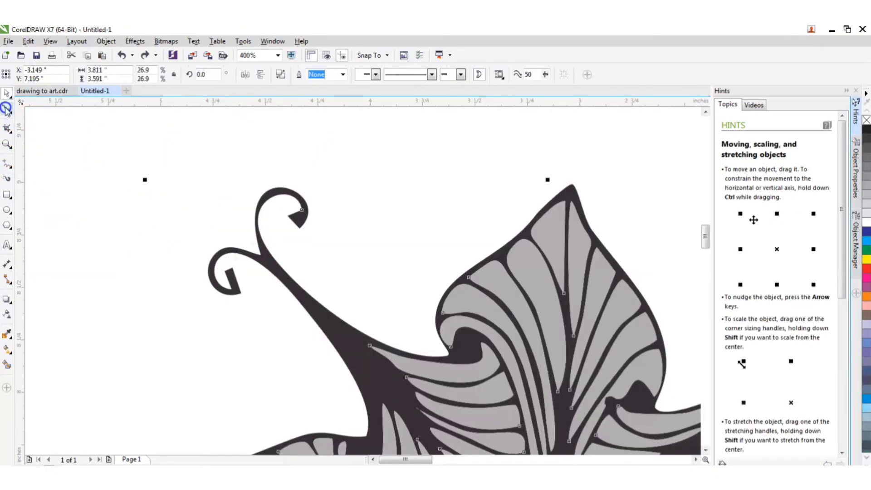
click(7, 110)
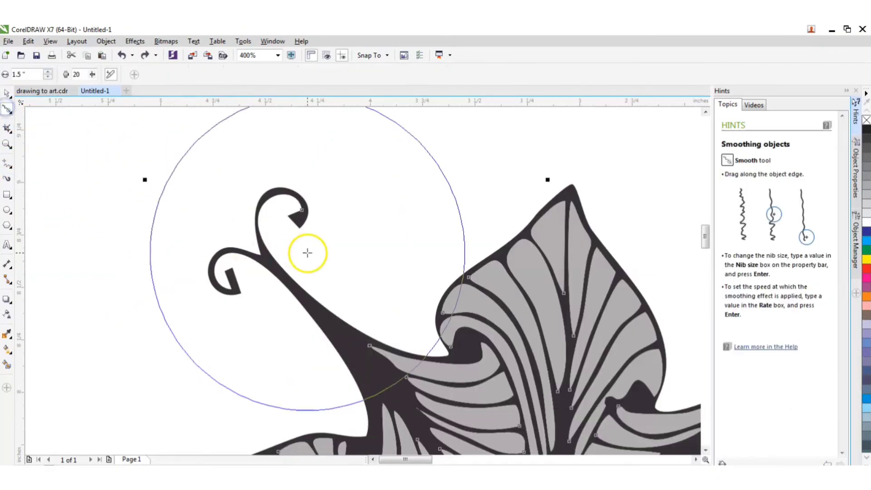
drag(308, 251, 310, 246)
scroll(235, 262, down, 3)
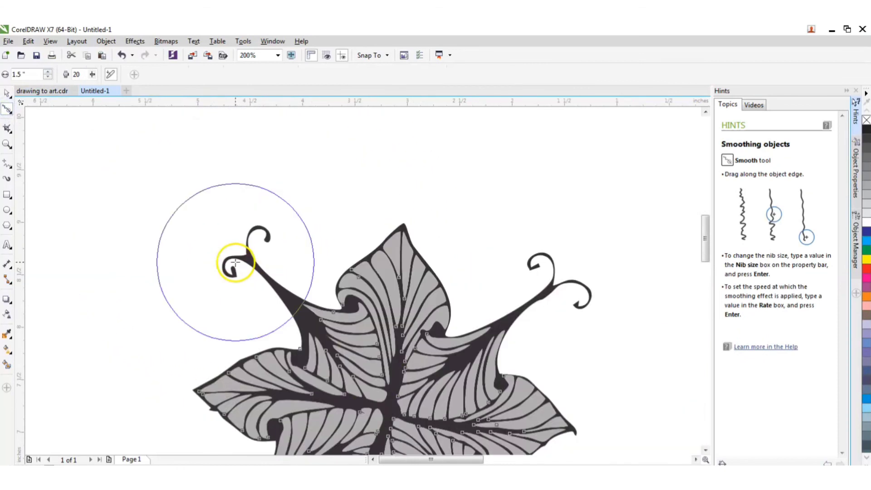
Smooth the upper-right, lower-right and lower-left curls of the dark line artwork with the same nib
scroll(544, 290, up, 3)
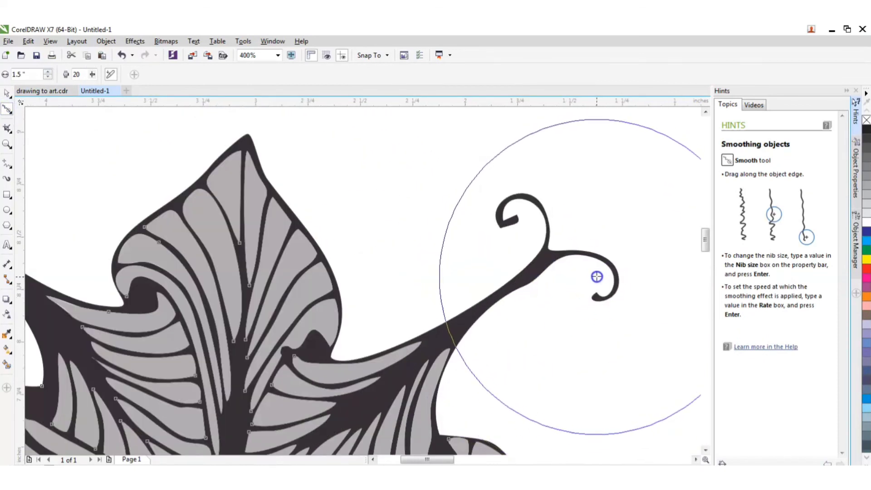
scroll(546, 280, down, 5)
scroll(536, 355, up, 2)
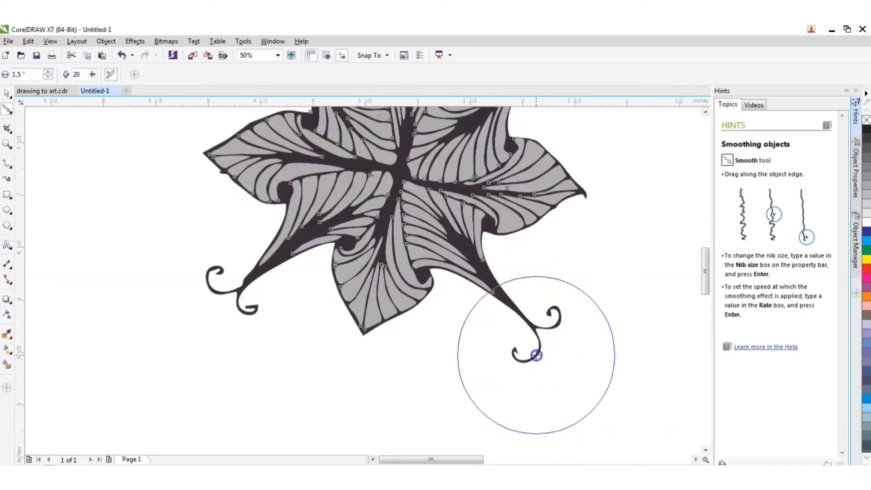
scroll(536, 355, up, 3)
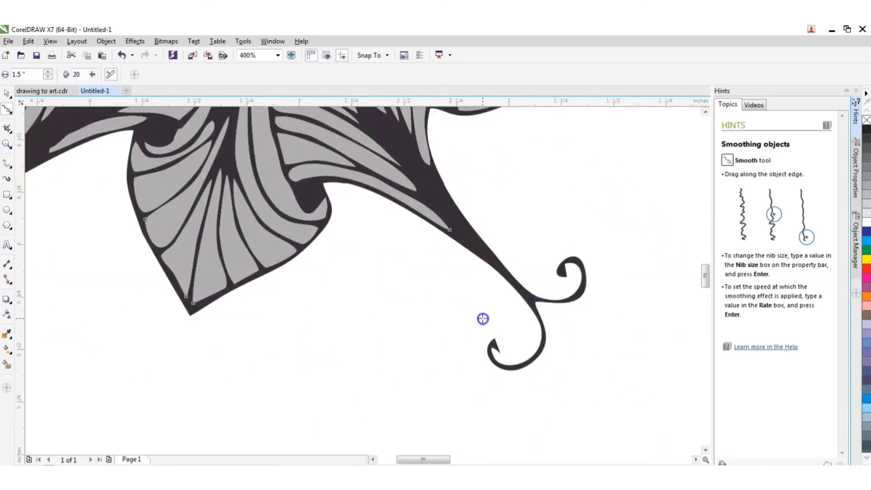
scroll(401, 323, down, 4)
scroll(381, 323, up, 4)
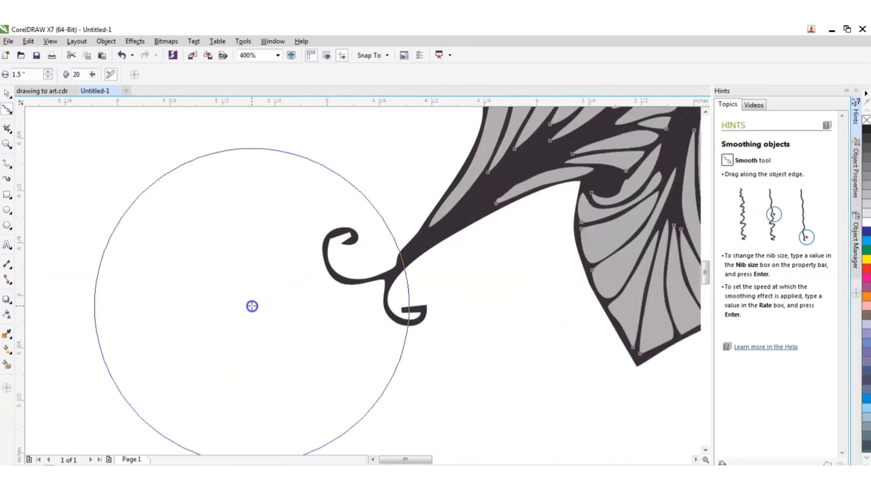
mouse_move(252, 307)
mouse_down()
mouse_move(401, 306)
mouse_move(368, 298)
mouse_up()
scroll(375, 341, down, 2)
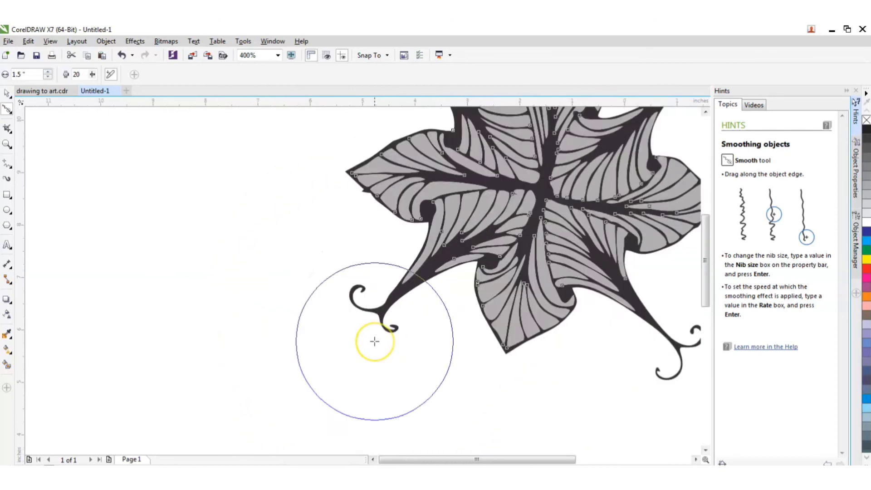
scroll(375, 341, down, 3)
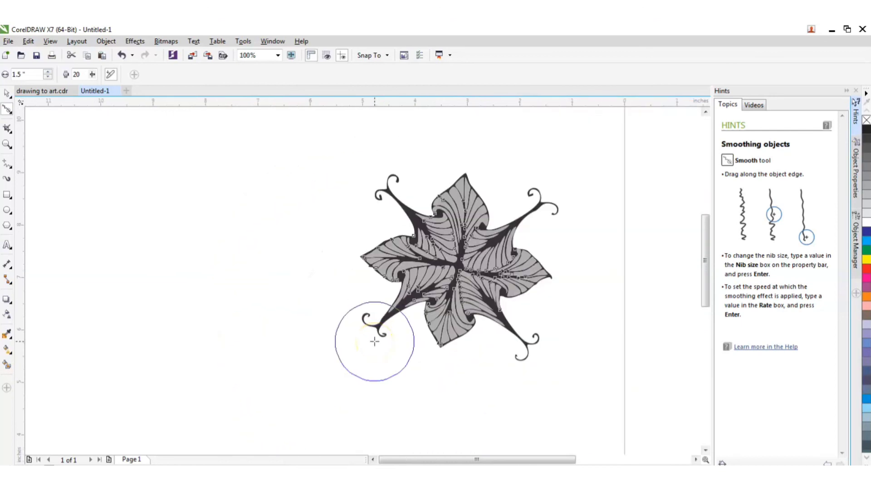
Give the dark line artwork a black outline and clear the selection
click(8, 94)
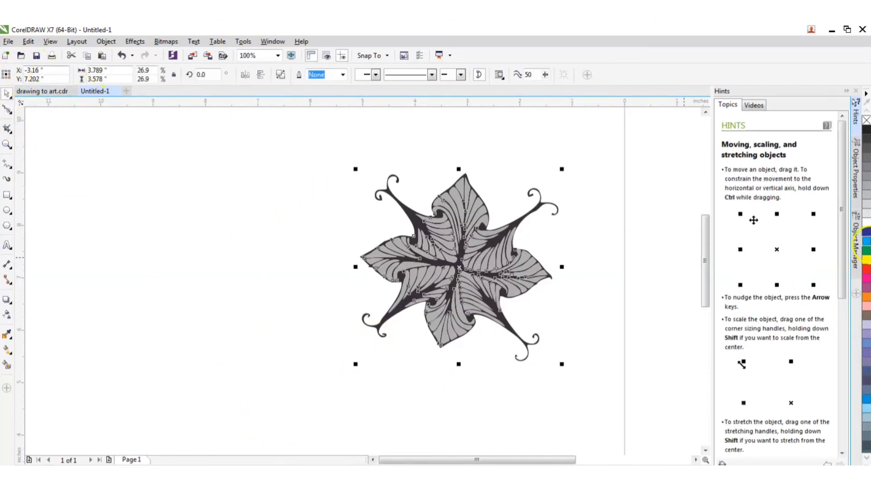
right_click(866, 132)
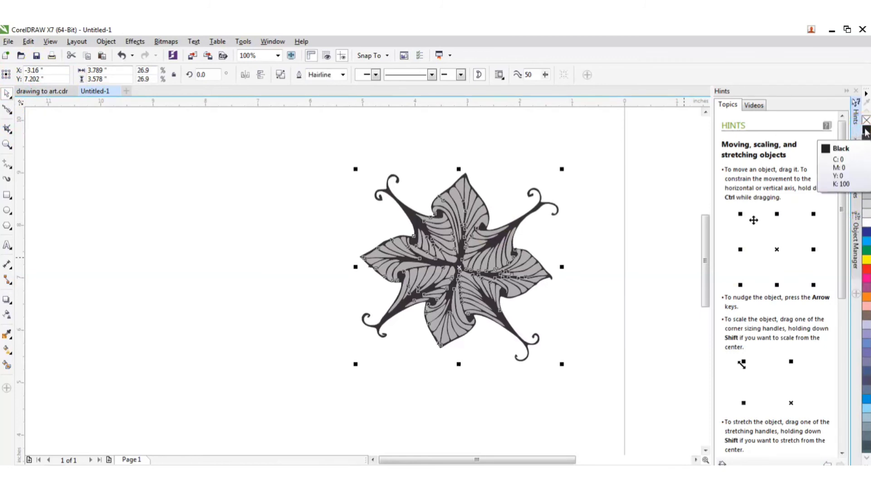
click(306, 255)
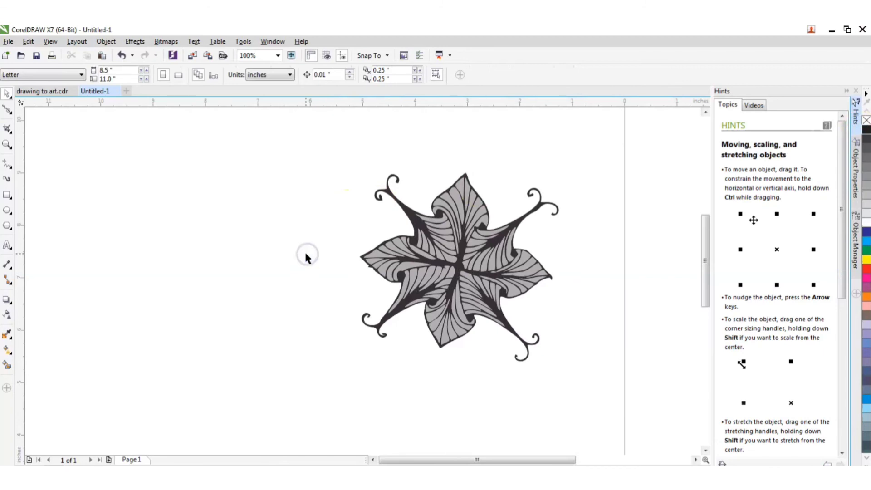
Select all pieces of the flower and give them a dark outline 0.5 pt wide
drag(282, 175, 482, 335)
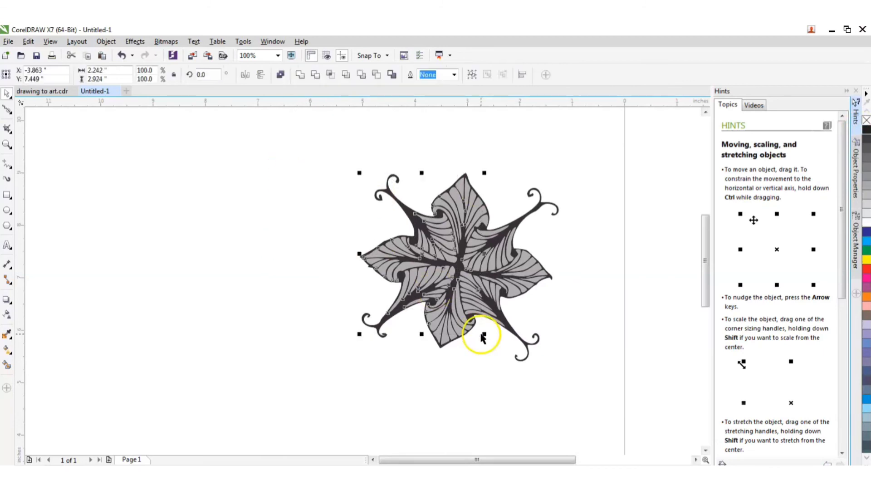
click(536, 383)
drag(609, 381, 262, 126)
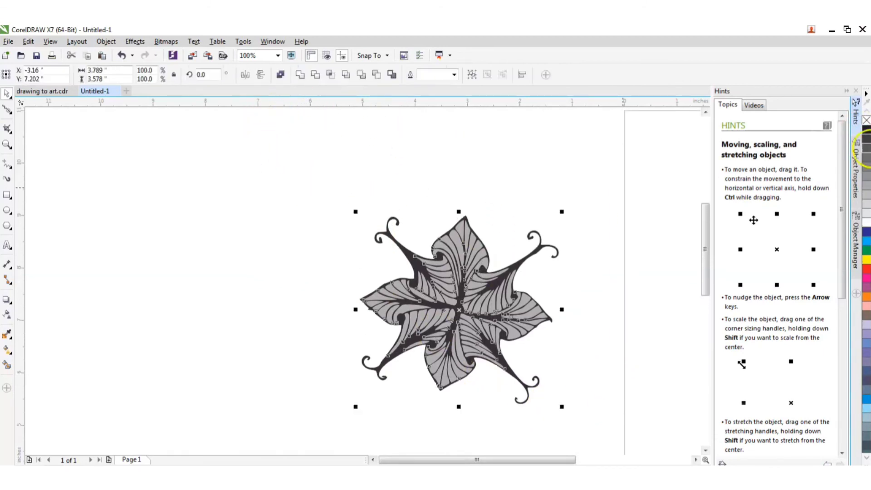
right_click(867, 140)
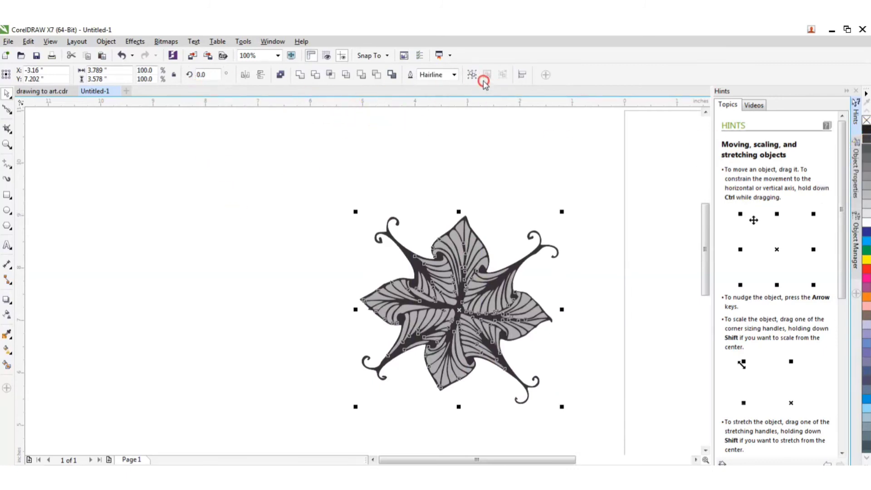
click(454, 75)
click(437, 101)
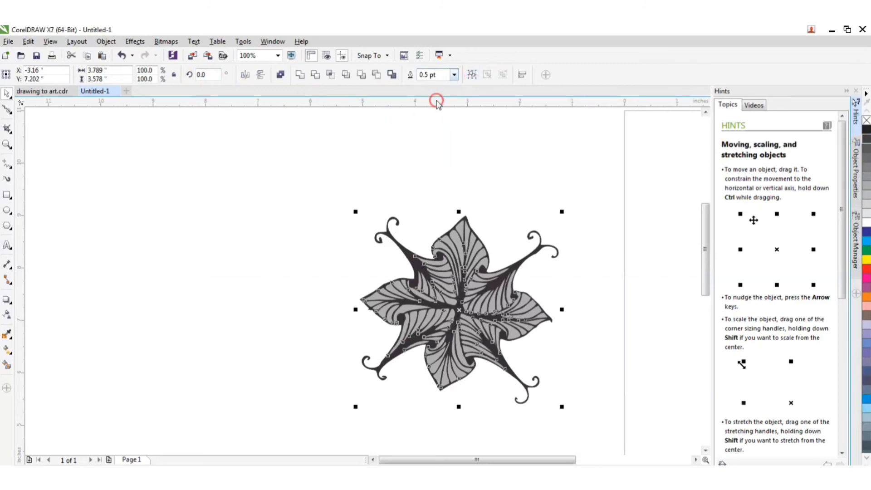
click(454, 142)
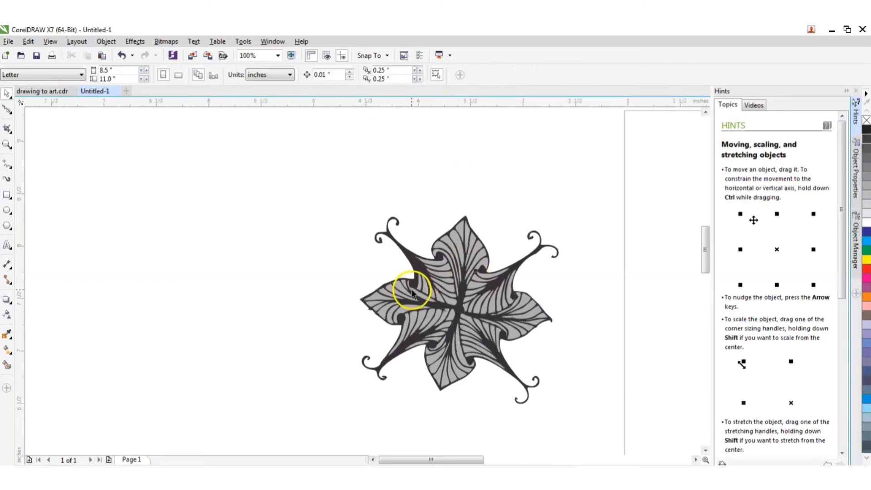
Draw a circle about 0.16" in diameter in the blank area above and left of the flower's left leaf
scroll(403, 288, up, 4)
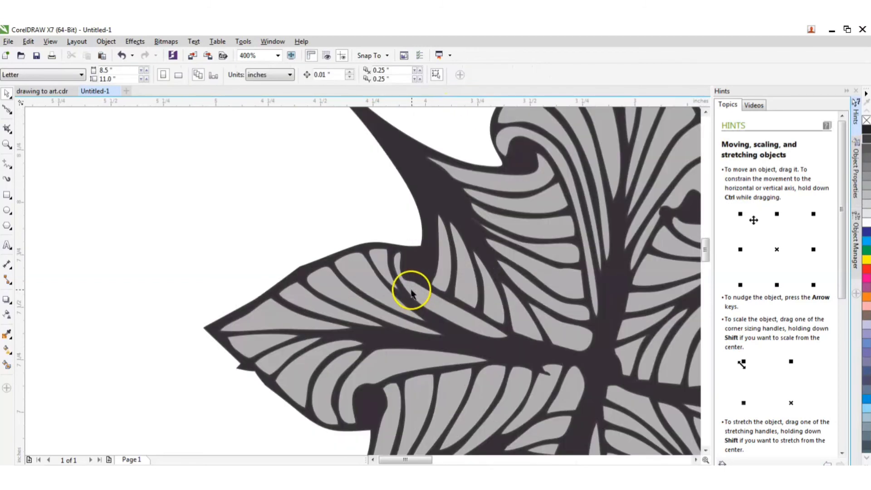
click(8, 211)
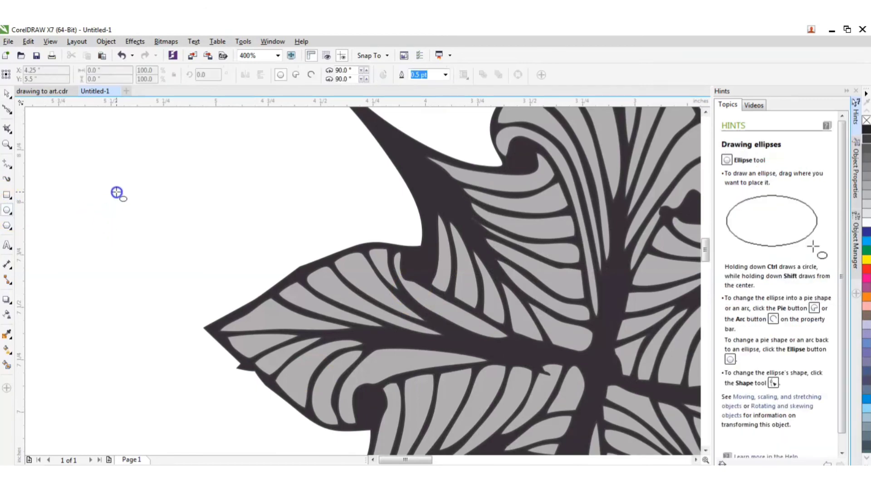
drag(117, 192, 147, 226)
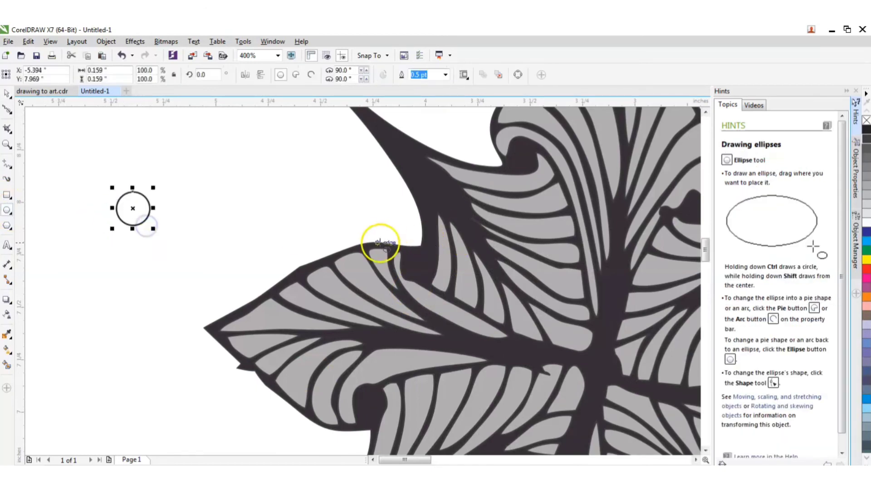
Move the circle onto the curl below the left leaf, enlarge it to about 0.18" in diameter and fill it black
click(865, 135)
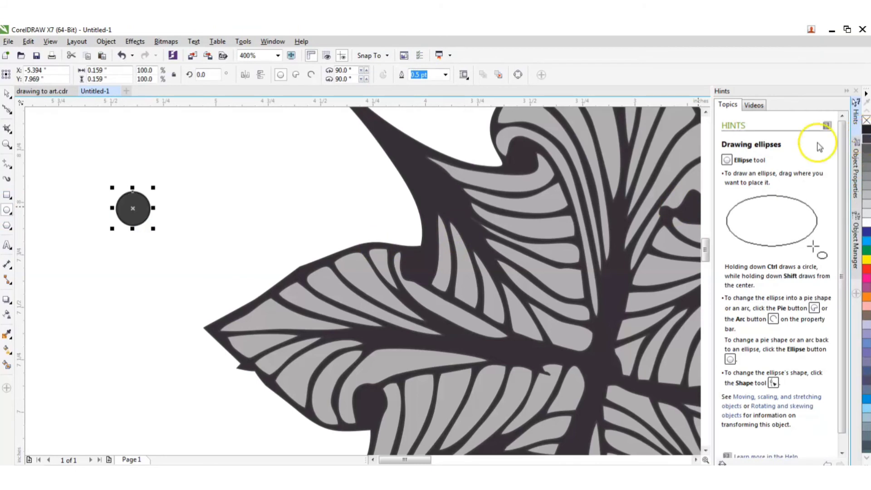
click(13, 95)
drag(132, 205, 393, 422)
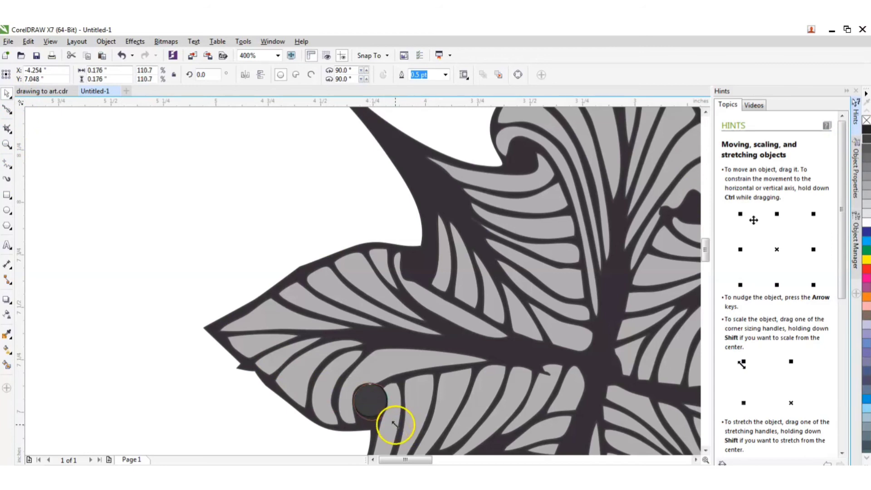
click(376, 402)
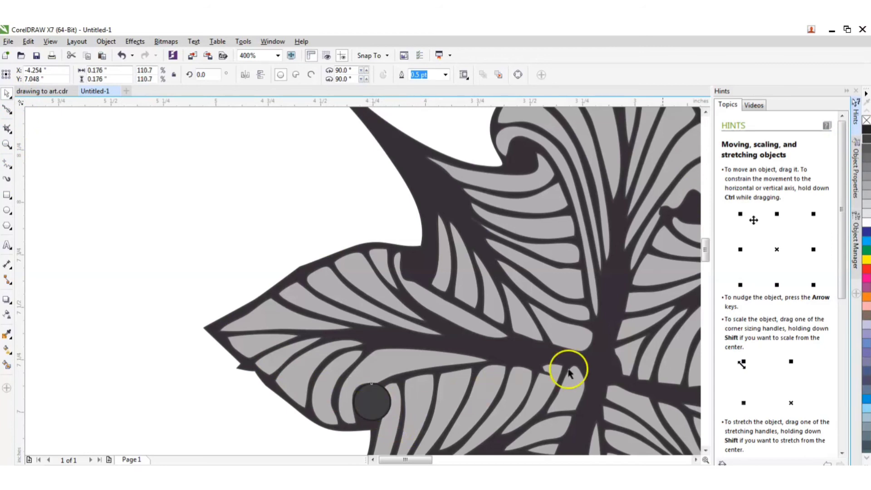
click(866, 131)
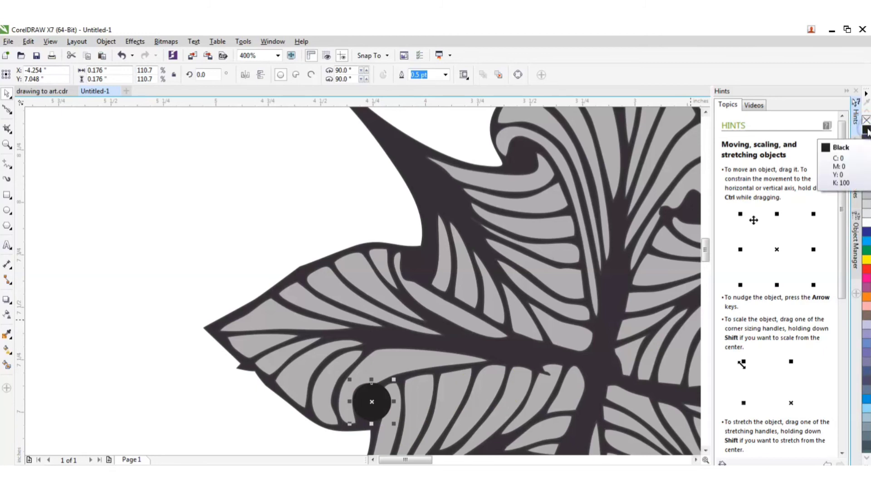
Fill the flower's dark line artwork with black and clear the selection
click(232, 291)
click(234, 313)
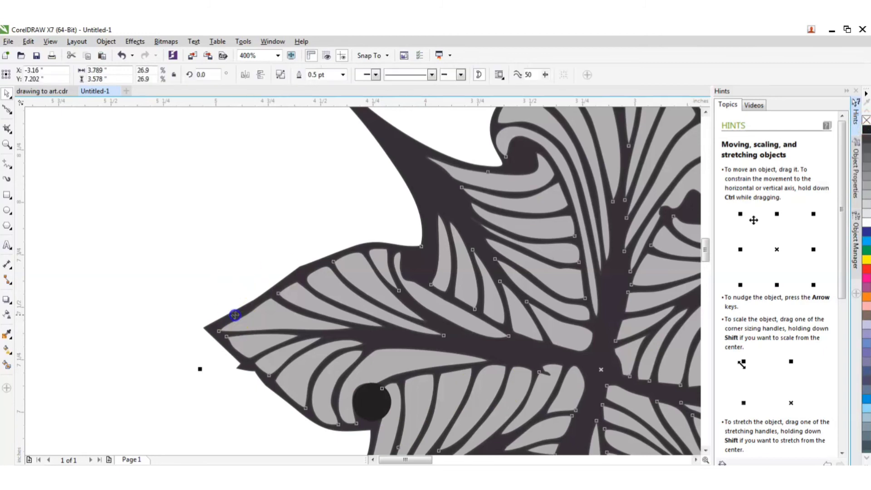
click(866, 132)
click(227, 233)
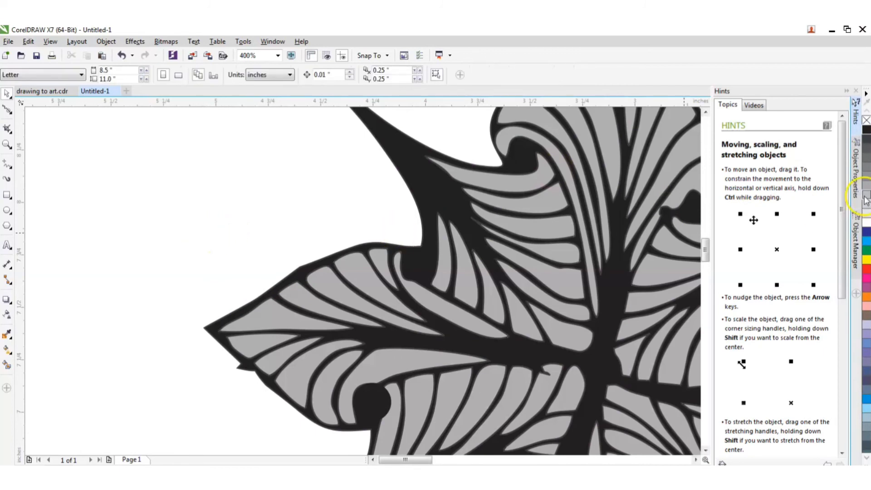
Make black the document's default colour for Graphic objects
click(865, 131)
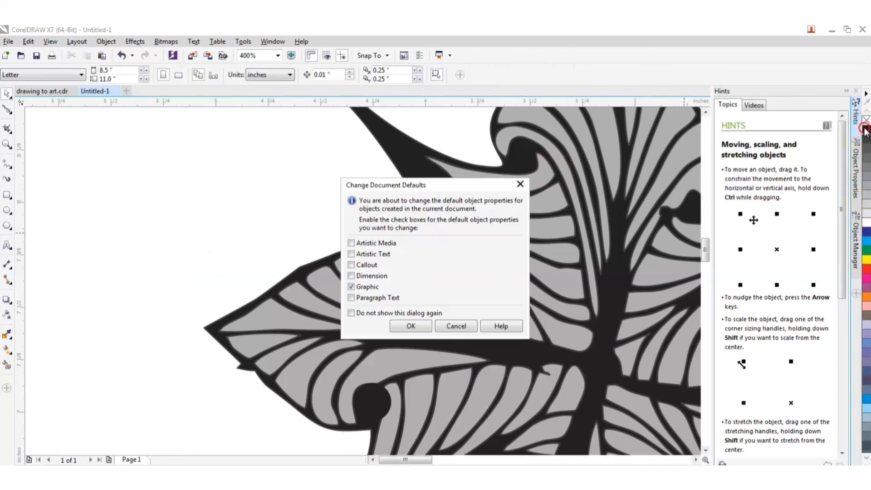
click(414, 326)
click(301, 272)
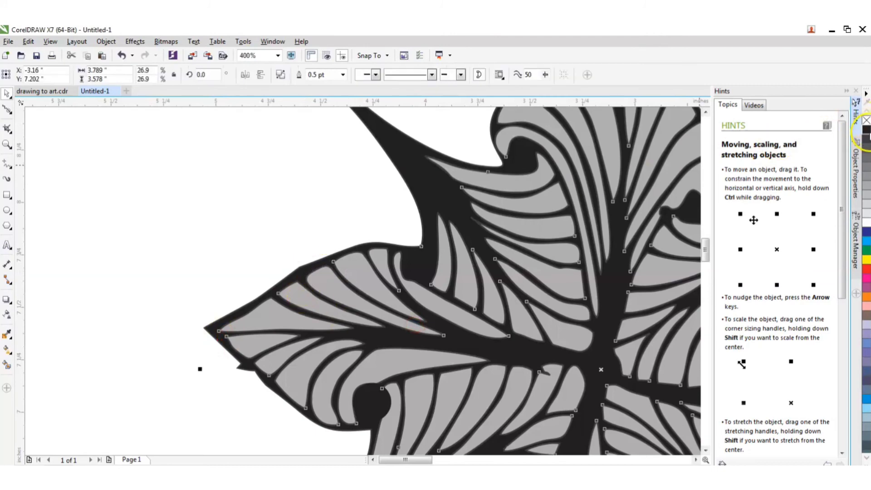
click(150, 257)
Place a copy of the black circle on the curl at the upper-left edge of the flower's bottom leaf
scroll(139, 344, down, 2)
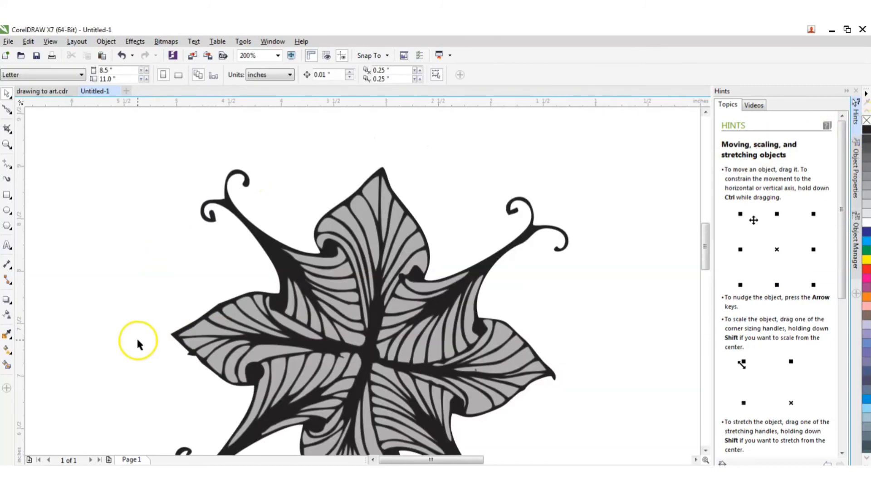
scroll(136, 337, down, 1)
scroll(124, 362, up, 3)
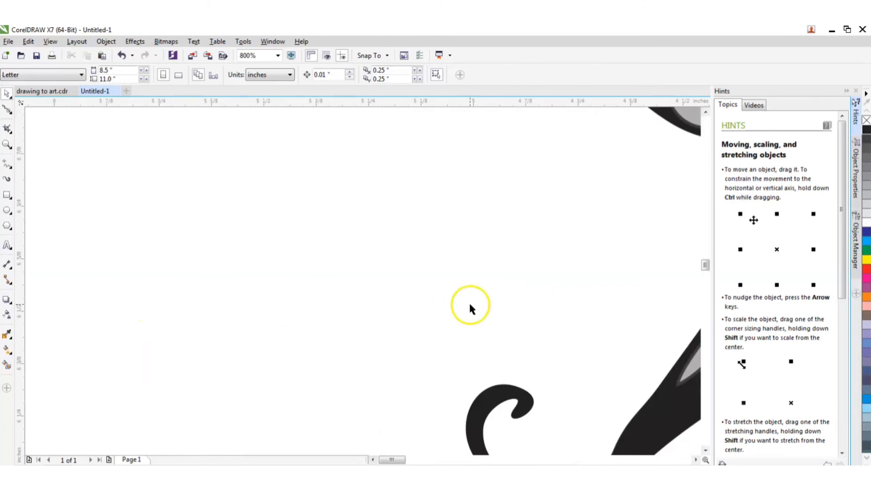
scroll(454, 303, down, 5)
scroll(463, 301, up, 2)
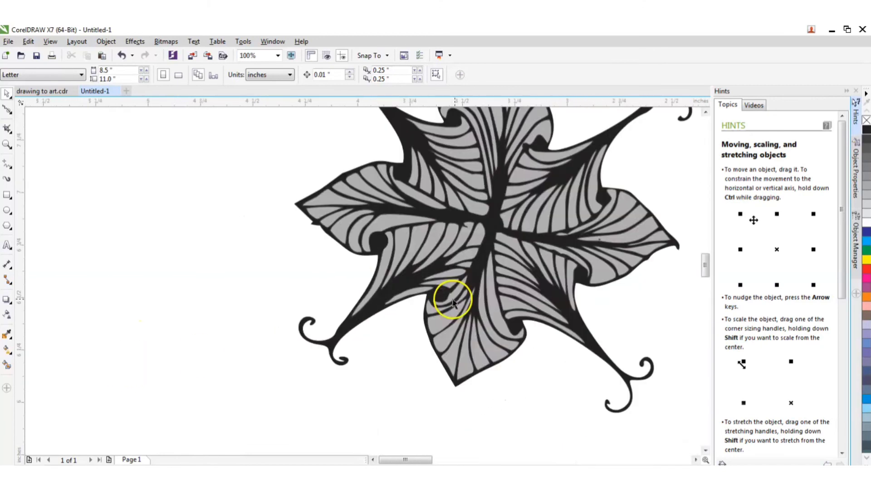
scroll(452, 302, up, 2)
click(311, 185)
click(435, 292)
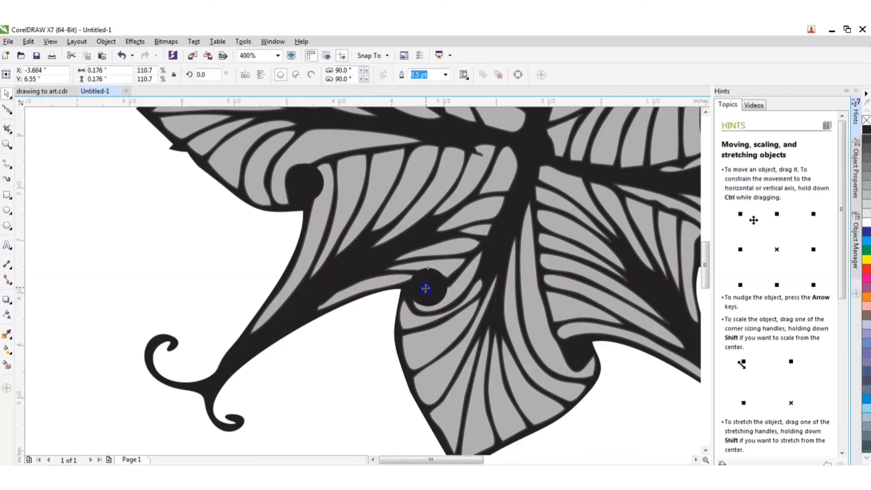
Place further copies of the black circle on the remaining leaf curls around the flower
scroll(427, 288, down, 1)
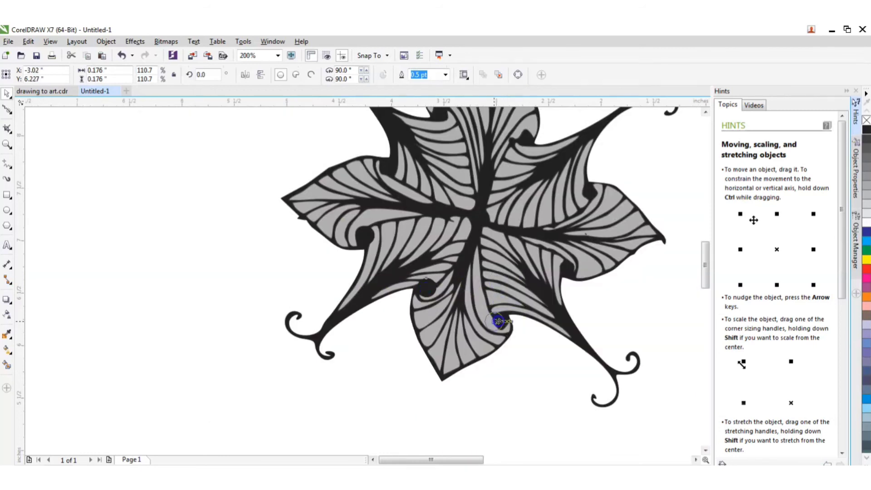
drag(502, 322, 590, 193)
right_click(590, 193)
drag(590, 192, 526, 139)
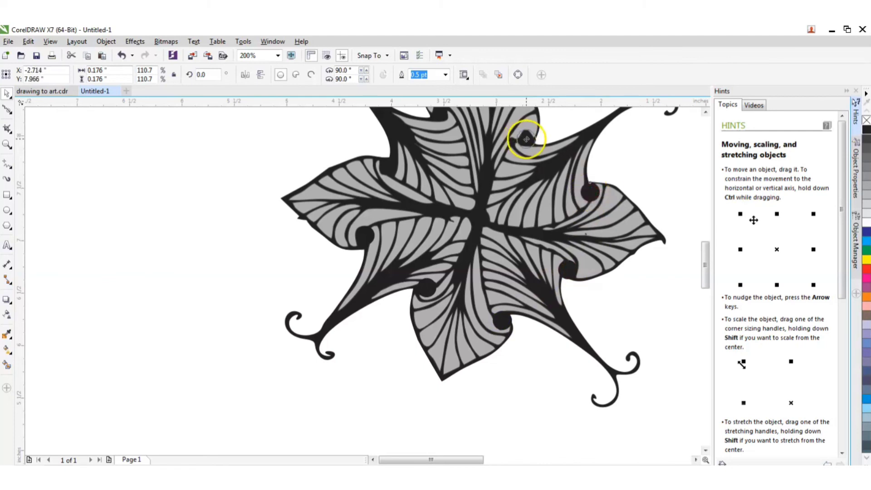
scroll(525, 192, down, 1)
scroll(527, 130, up, 1)
drag(524, 203, 437, 176)
right_click(438, 175)
Switch to the Smart Fill tool and accept a palette colour as the default for Graphic objects
click(315, 191)
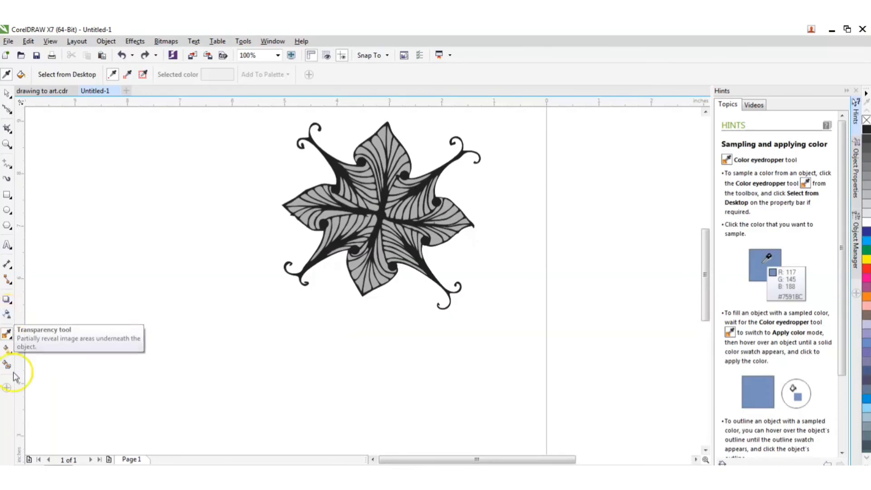
click(4, 362)
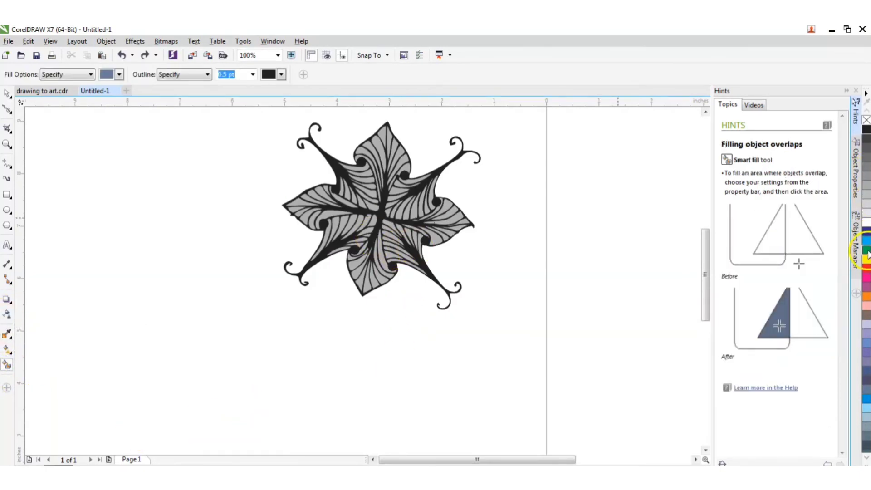
click(866, 313)
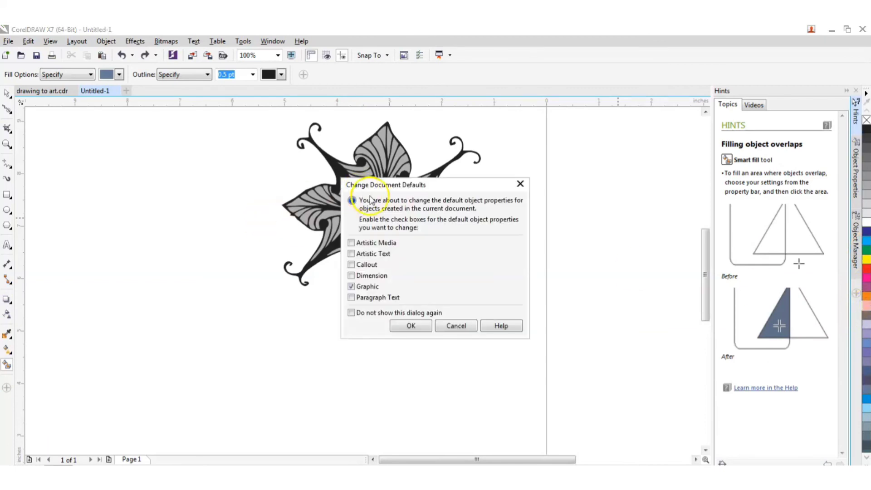
click(414, 324)
Smart-fill the long curved segment of the bottom leaf with the current blue
scroll(369, 254, up, 2)
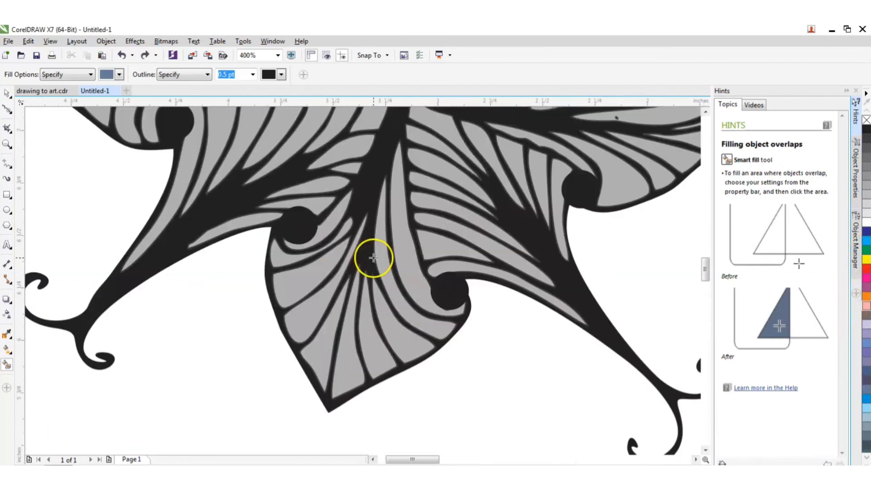
click(383, 259)
right_click(385, 258)
click(379, 260)
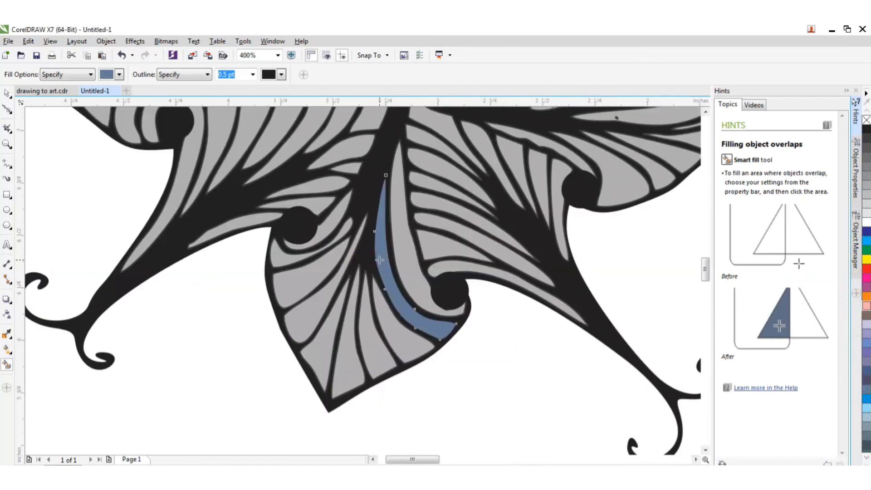
Set the Smart Fill colour to light pink and apply it to the bottom leaf's long curved segment
click(119, 75)
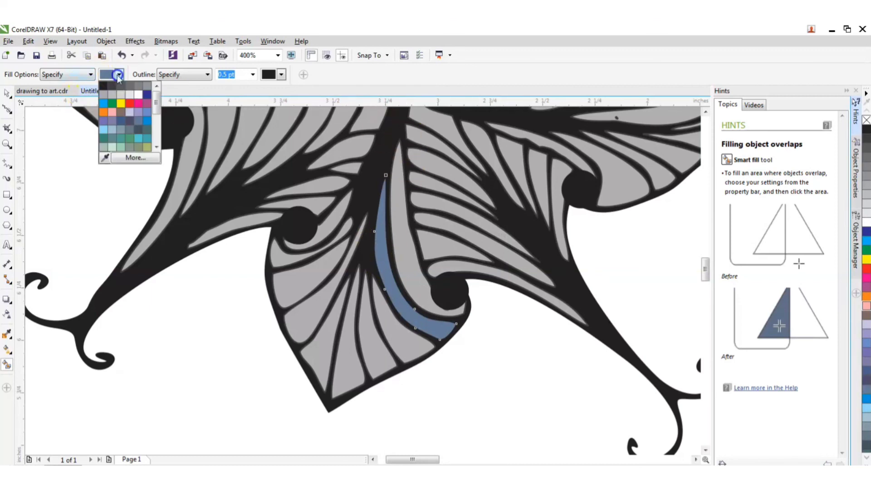
click(112, 113)
click(381, 257)
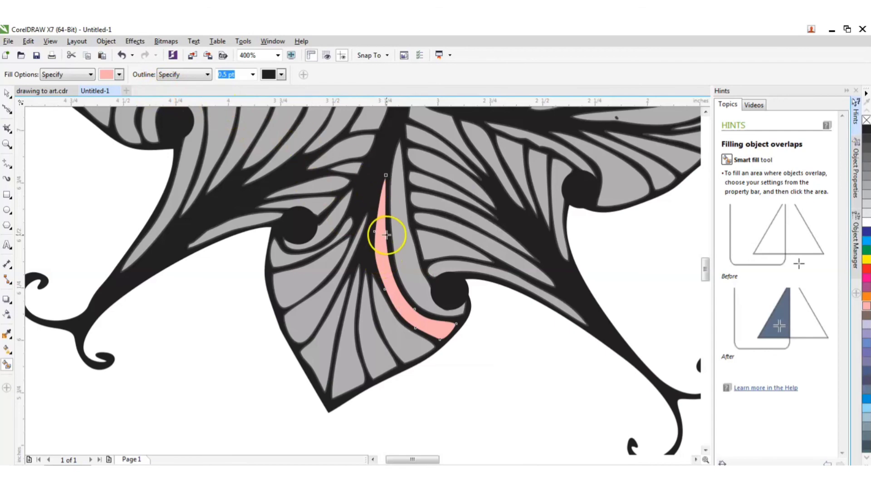
Smart-fill three segments of the flower's lower-right section with light pink
scroll(385, 229, up, 2)
scroll(386, 233, down, 1)
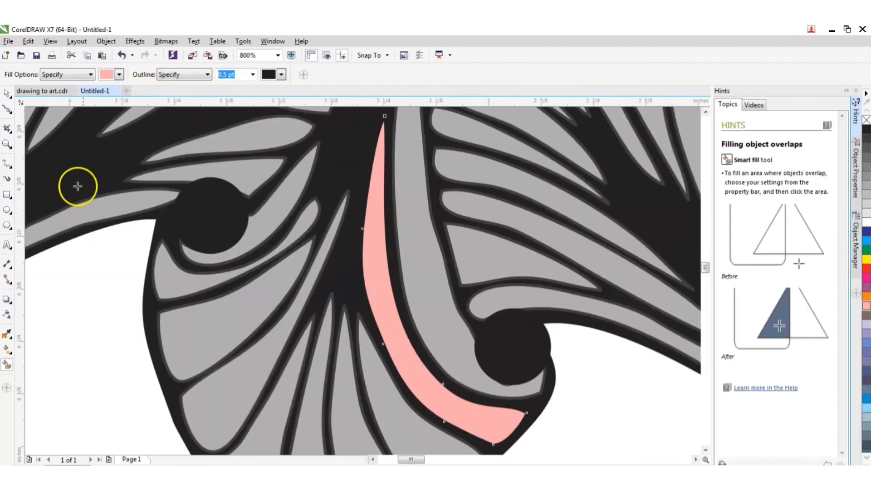
click(490, 257)
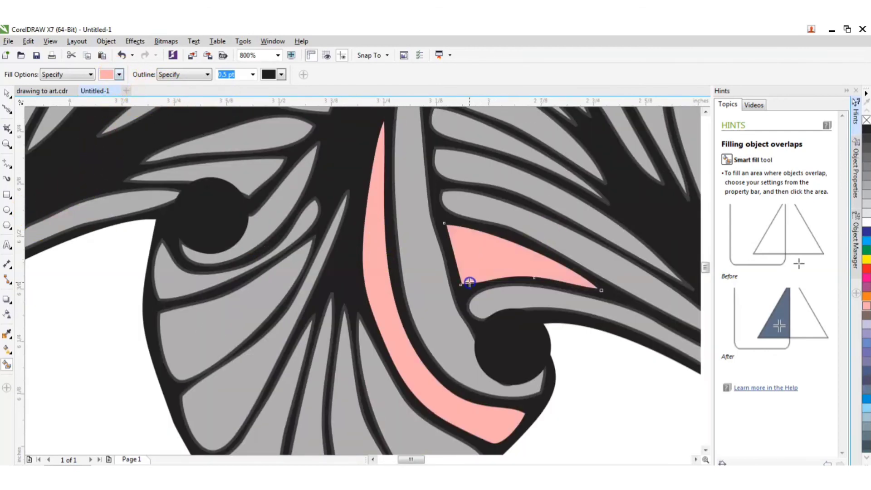
scroll(469, 282, down, 2)
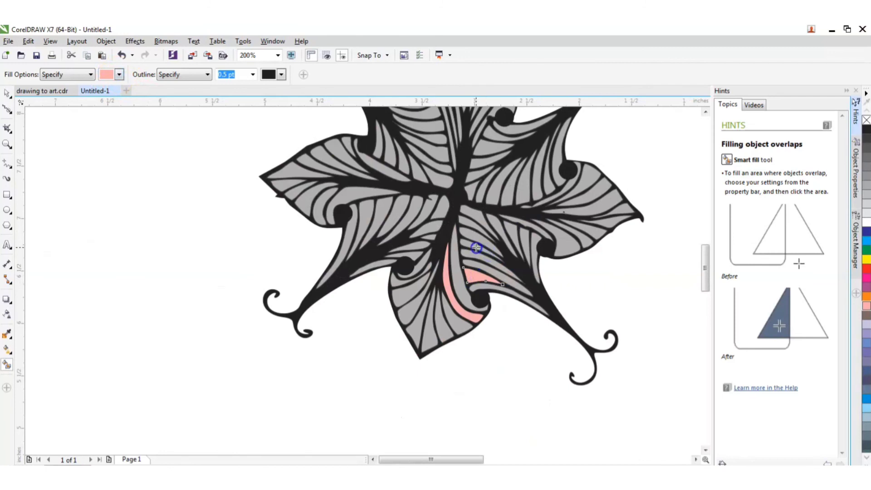
click(508, 229)
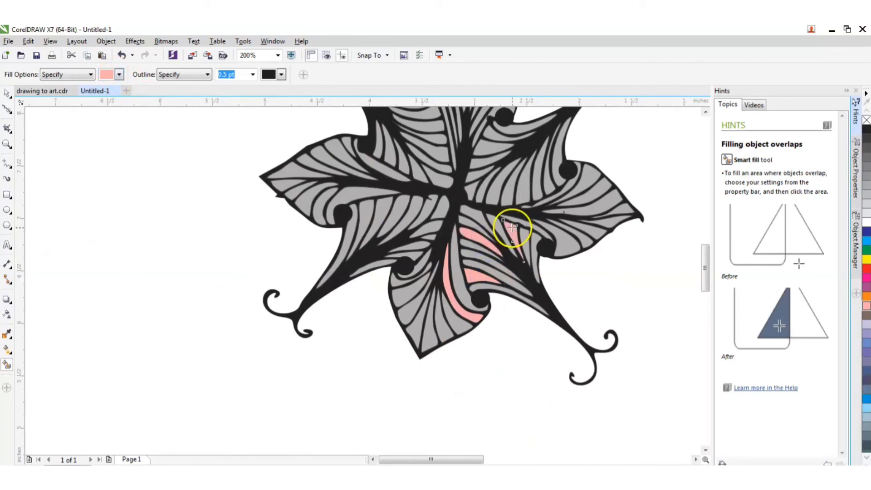
Smart-fill selected segments of the right leaf, the upper-right section and the upper part of the flower with light pink
click(575, 210)
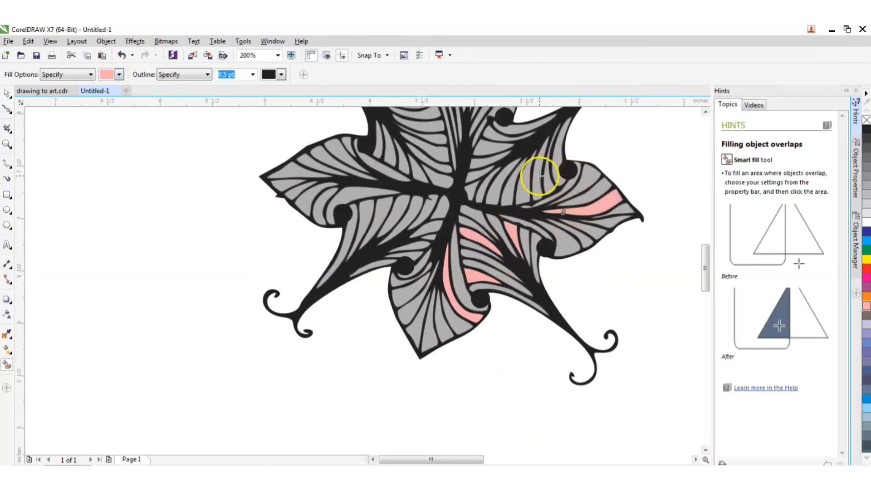
click(502, 179)
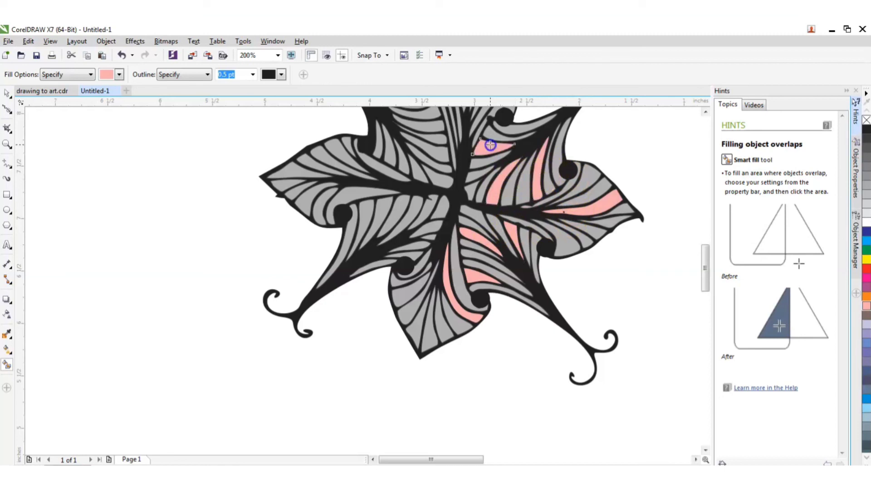
click(427, 125)
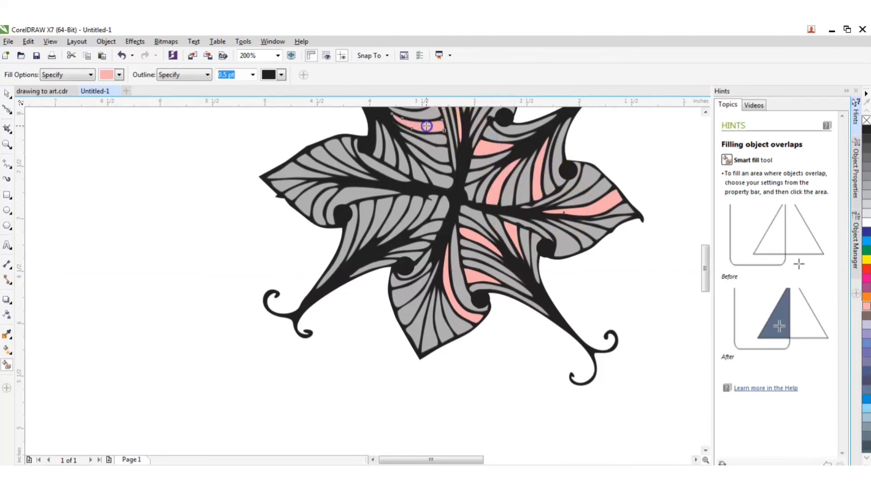
Smart-fill selected segments of the upper-left section, the left leaf and the lower-left section with light pink
click(388, 155)
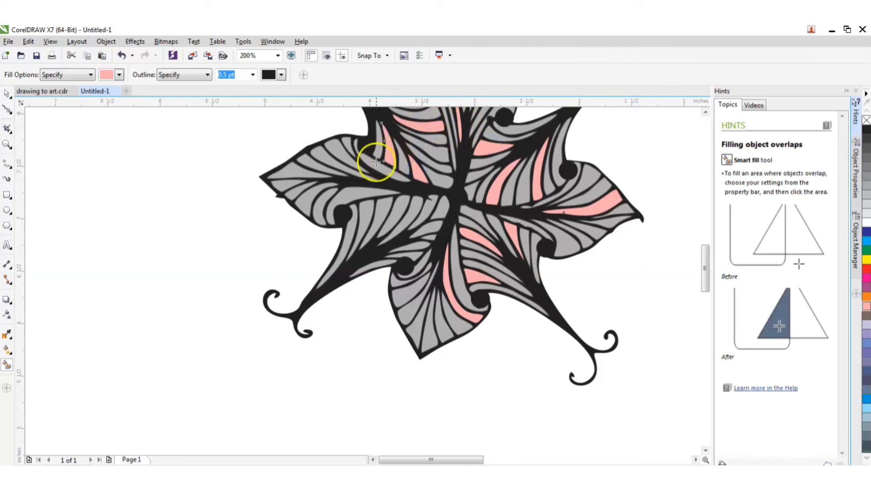
click(346, 152)
click(324, 168)
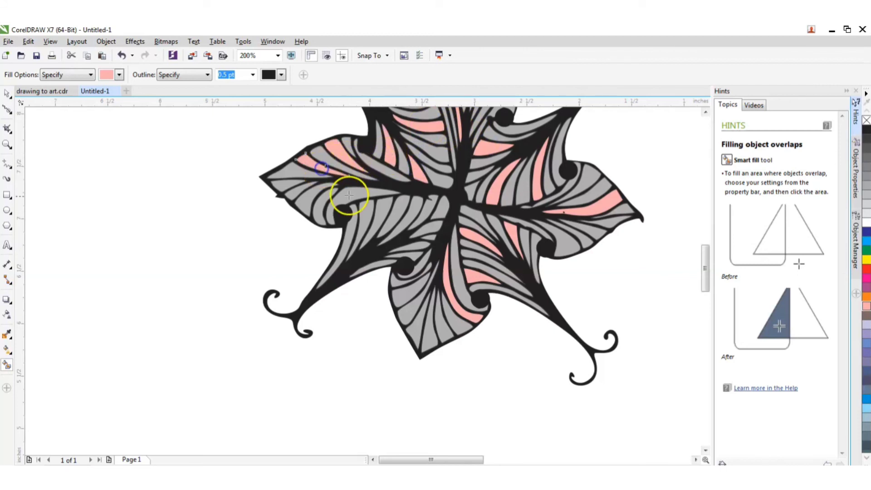
click(350, 195)
click(374, 229)
click(383, 249)
Smart-fill the bottom leaf's segment around the circle and the small wedge above it light pink, undoing the accidental line-art fill
click(397, 282)
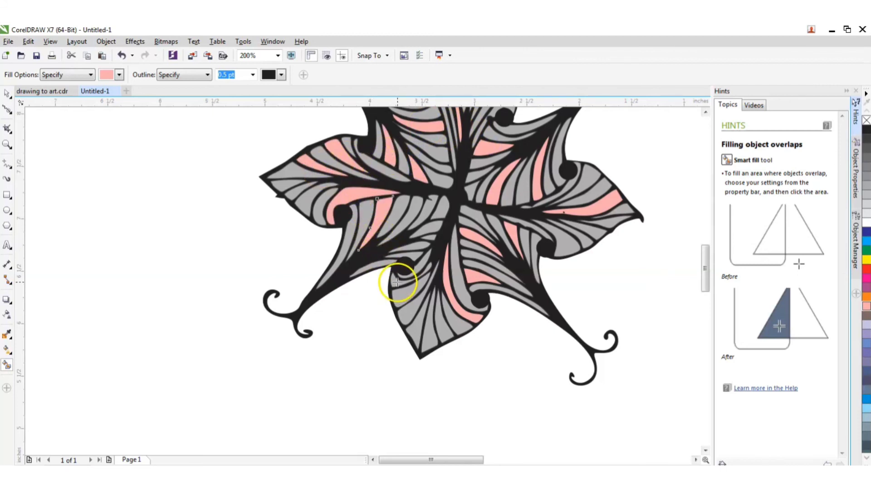
click(423, 242)
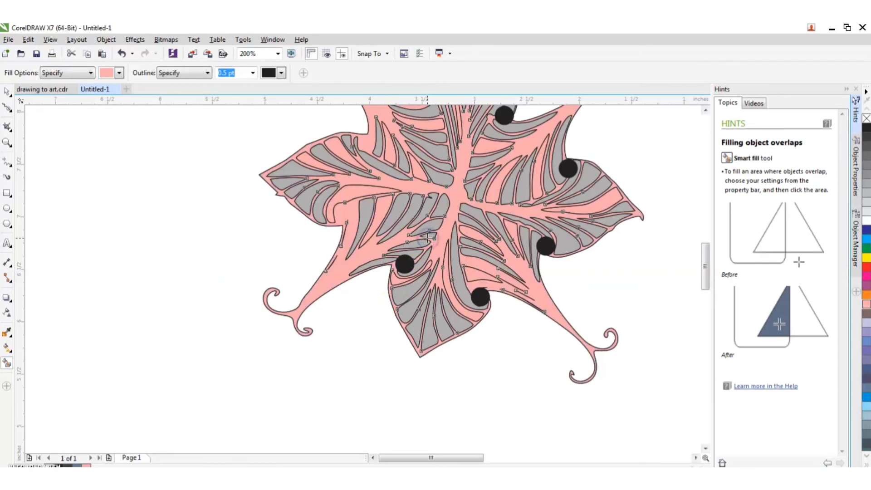
click(122, 53)
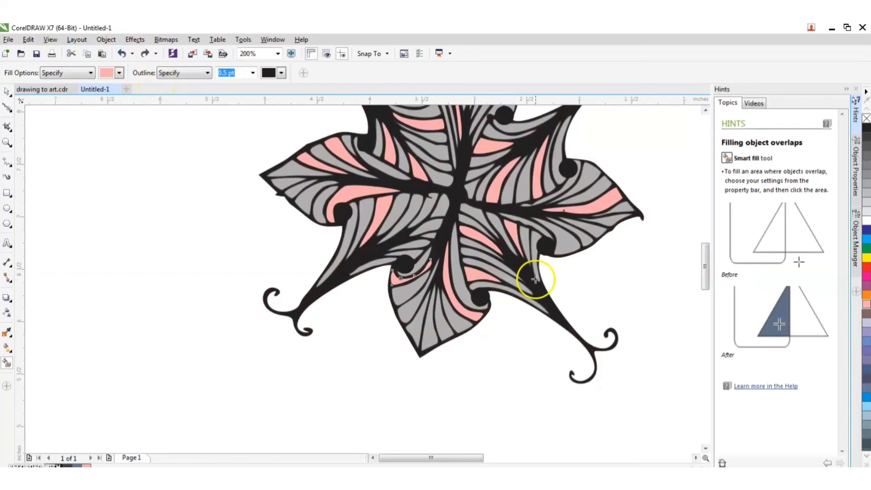
click(432, 236)
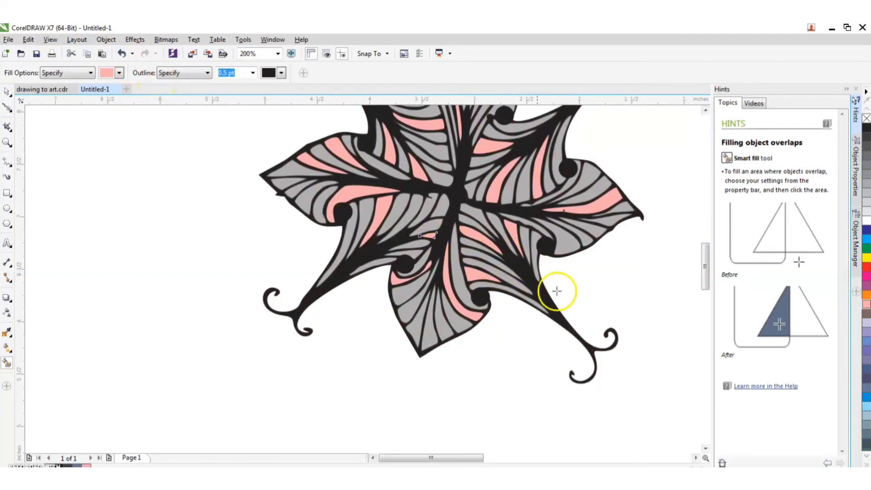
Smart-fill selected segments of the lower-left section, the bottom leaf and the lower-right section with light yellow-green
click(119, 73)
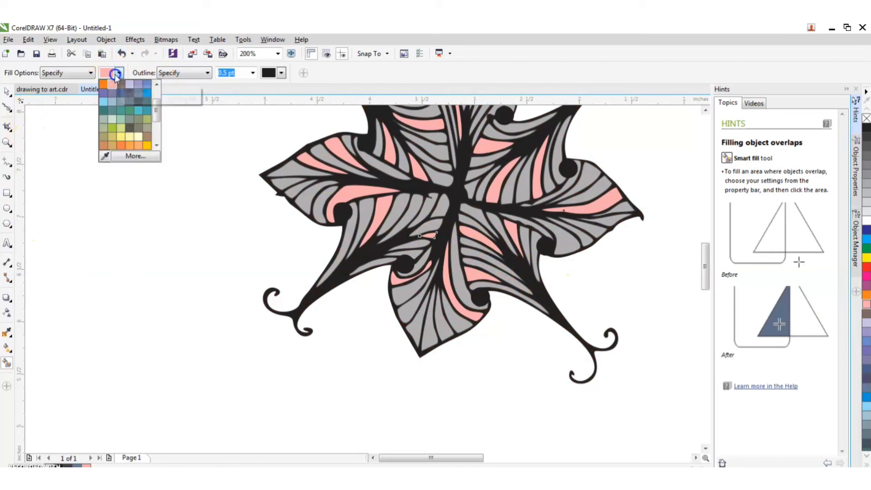
click(132, 133)
click(119, 73)
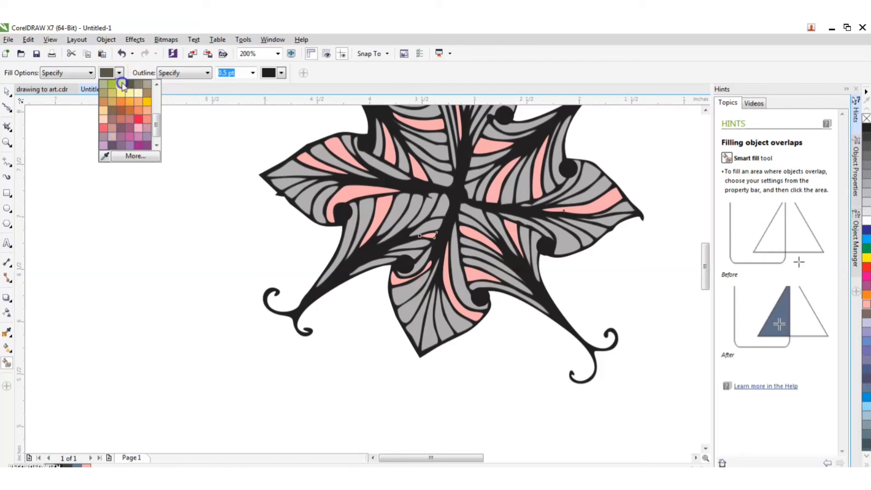
click(123, 83)
click(350, 236)
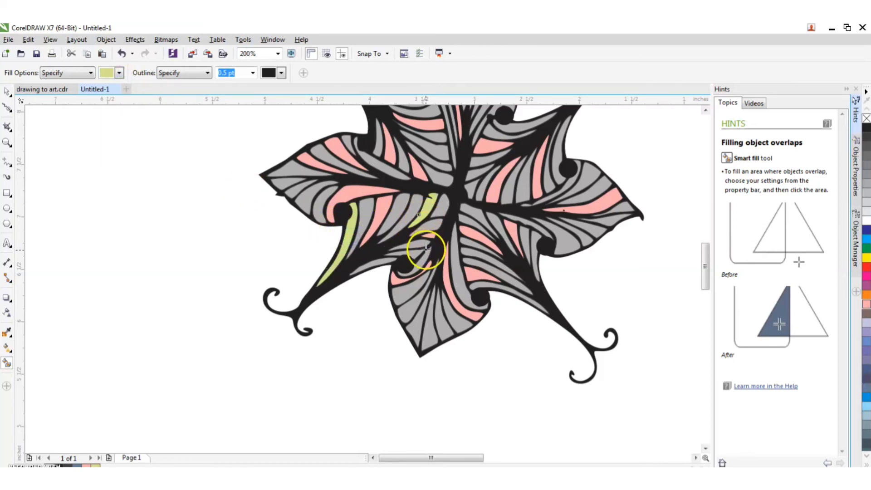
click(409, 253)
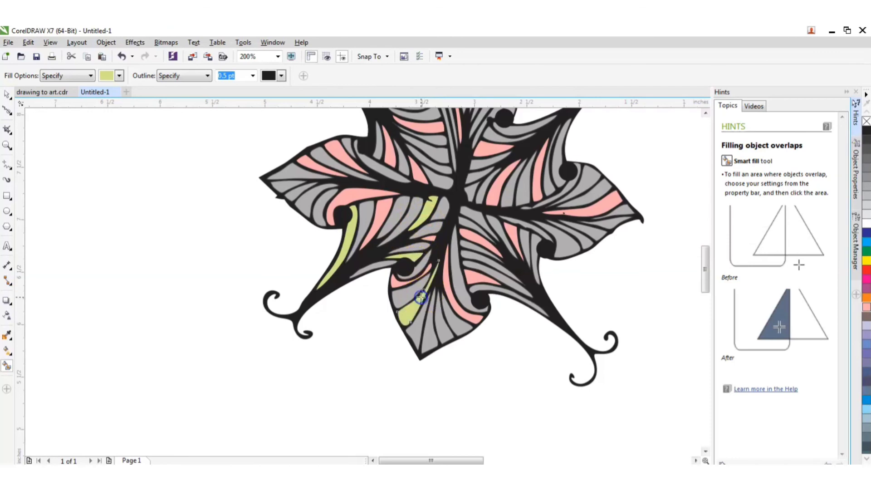
click(492, 278)
Smart-fill selected segments of the lower-right section, the upper-right section and the bottom leaf with turquoise blue
click(667, 368)
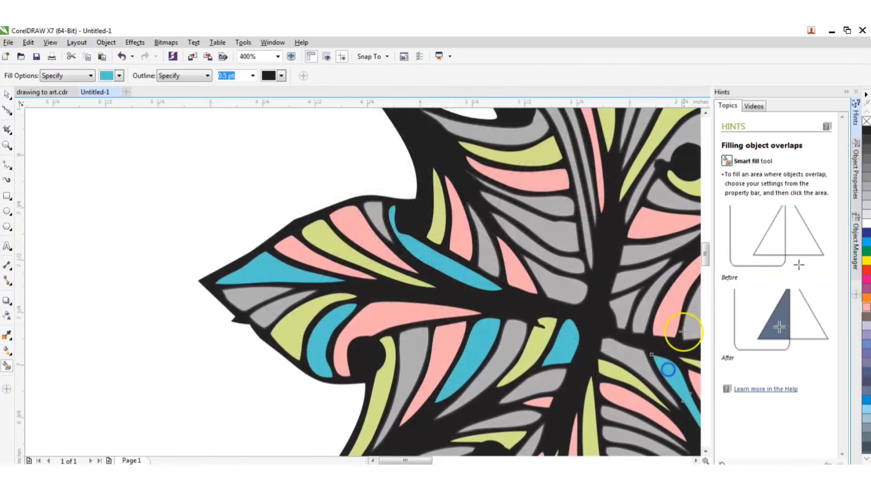
click(686, 327)
scroll(651, 326, down, 3)
scroll(671, 350, up, 3)
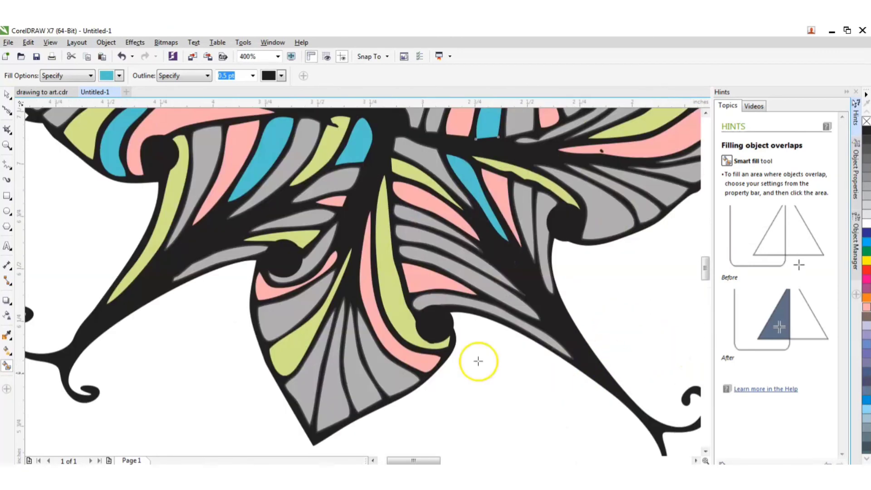
click(383, 376)
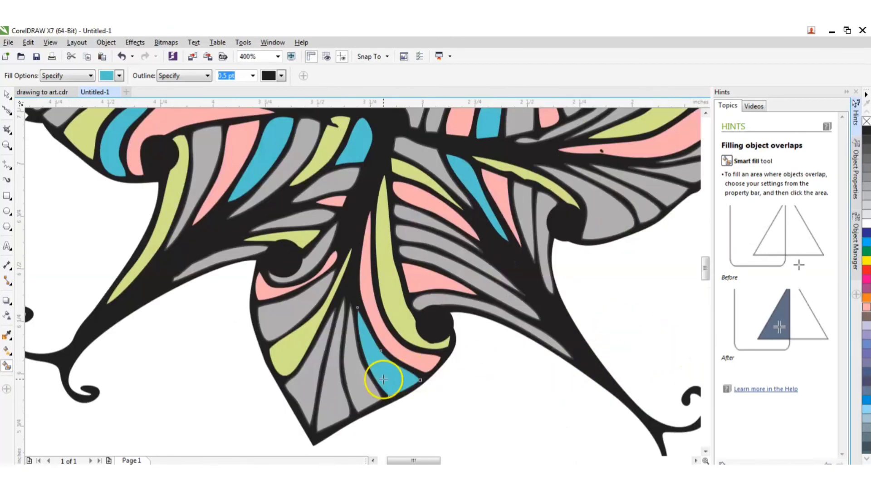
click(288, 312)
click(537, 238)
scroll(618, 159, down, 1)
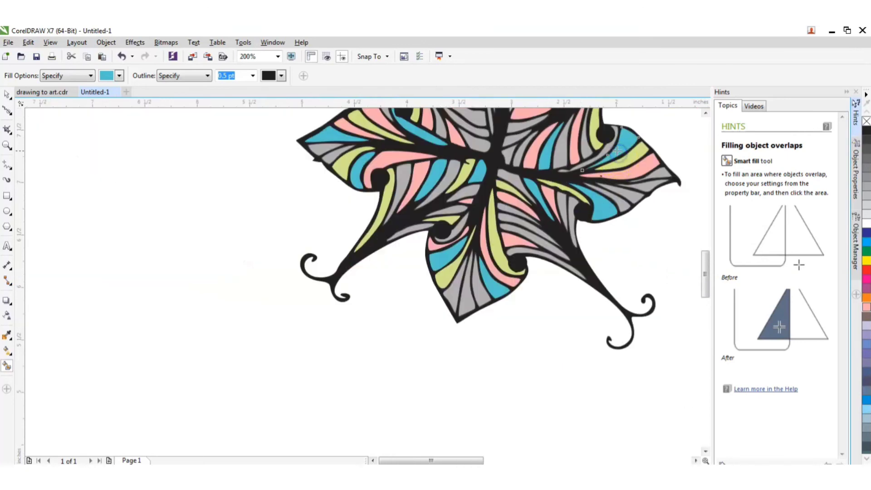
Smart-fill selected segments of the top leaf and the upper-left section with turquoise blue
scroll(567, 140, down, 2)
scroll(566, 141, up, 2)
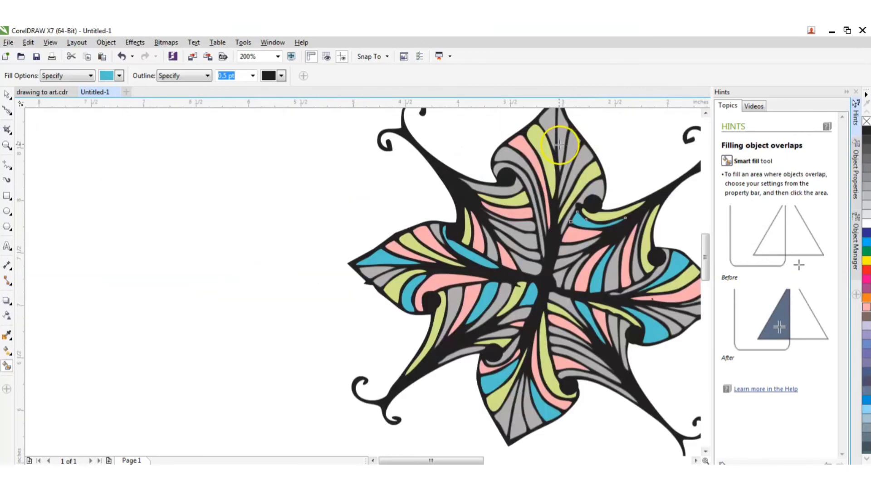
click(562, 144)
click(519, 174)
click(517, 236)
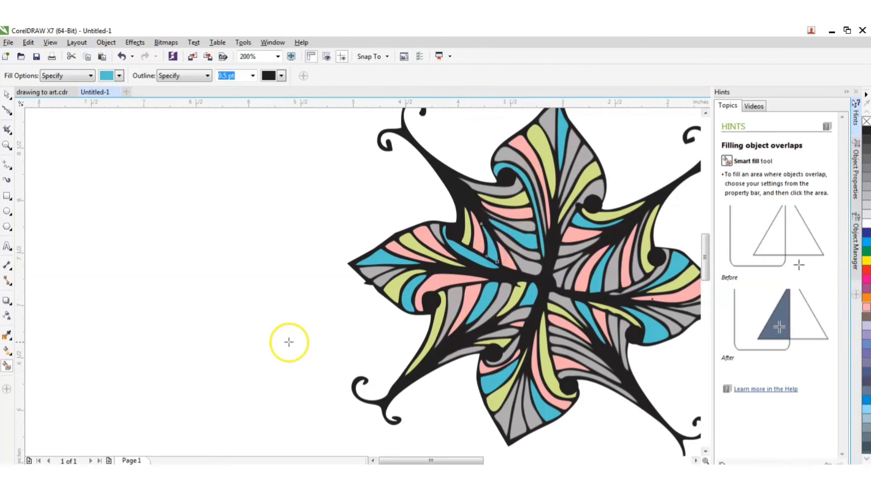
Smart-fill selected segments of the left leaf, the lower-left section, the bottom leaf and the lower-right section with lavender
click(119, 75)
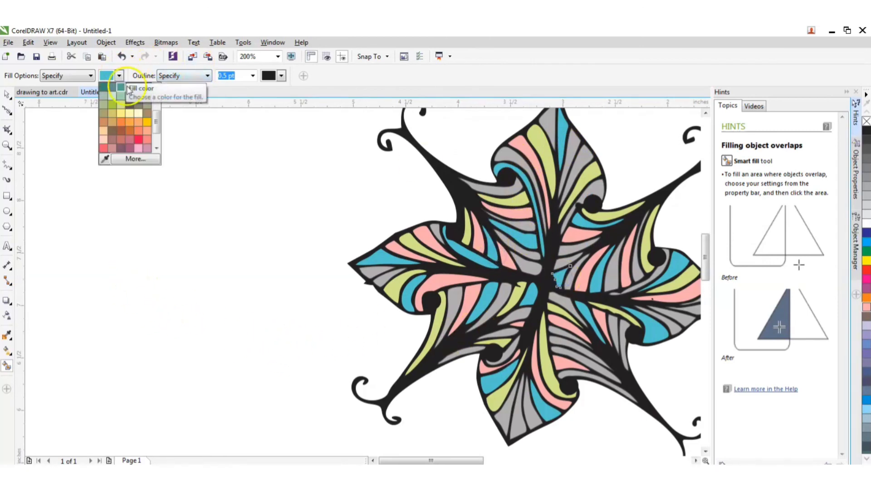
click(158, 122)
drag(158, 122, 155, 95)
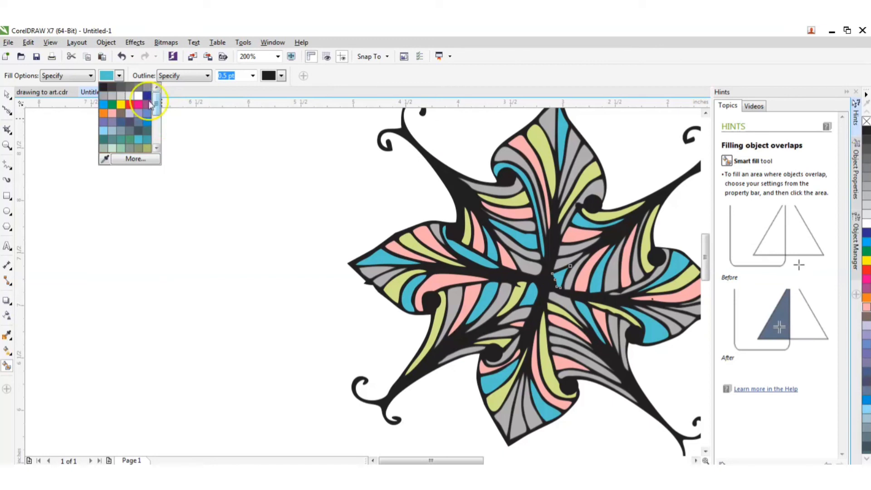
click(132, 111)
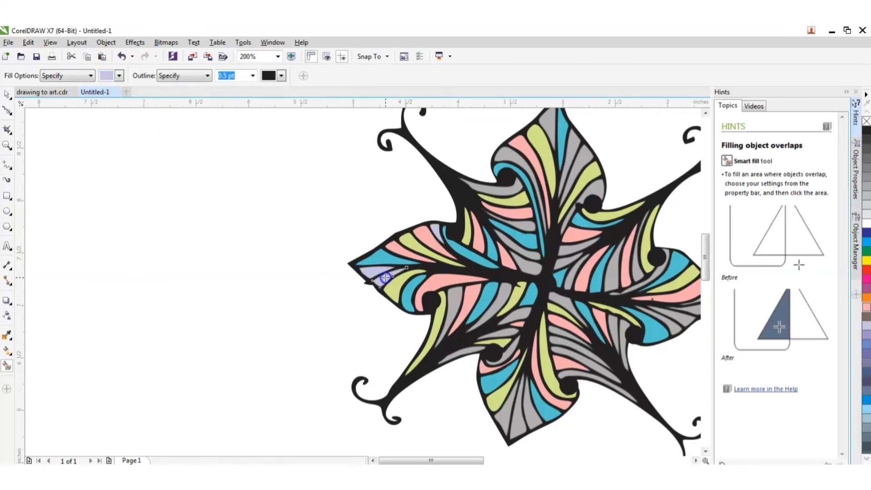
click(503, 293)
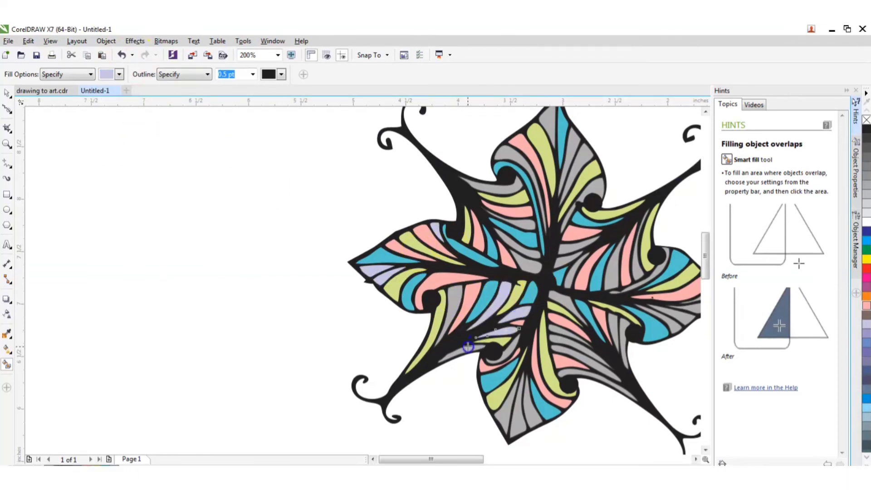
click(519, 413)
click(572, 346)
click(561, 302)
Smart-fill selected segments of the upper-right section, the top leaf and the upper-left section with lavender
click(612, 272)
click(575, 245)
click(595, 187)
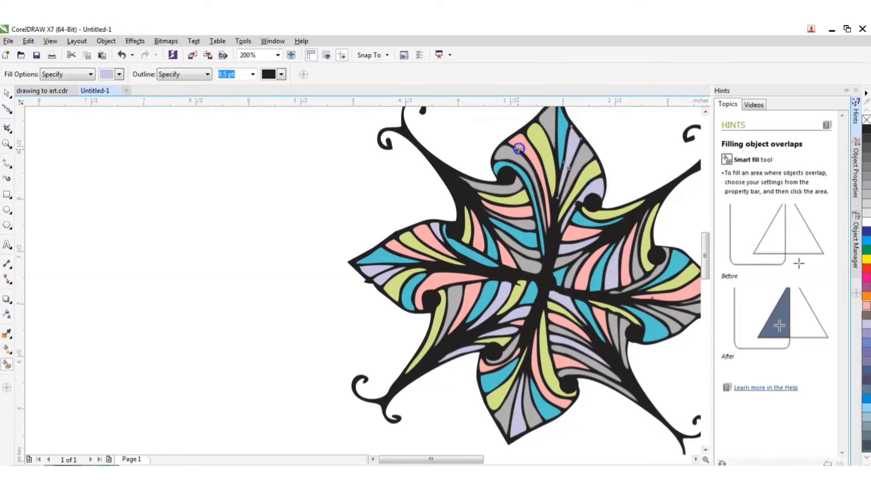
click(501, 157)
click(518, 221)
Smart-fill selected segments of the bottom leaf, the lower-right section, the right leaf and the upper-right section with mint green
click(117, 77)
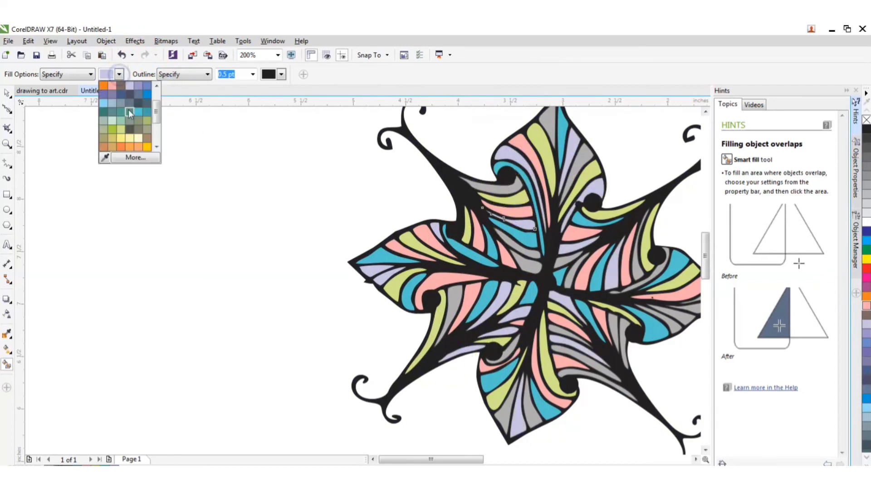
click(152, 147)
click(511, 340)
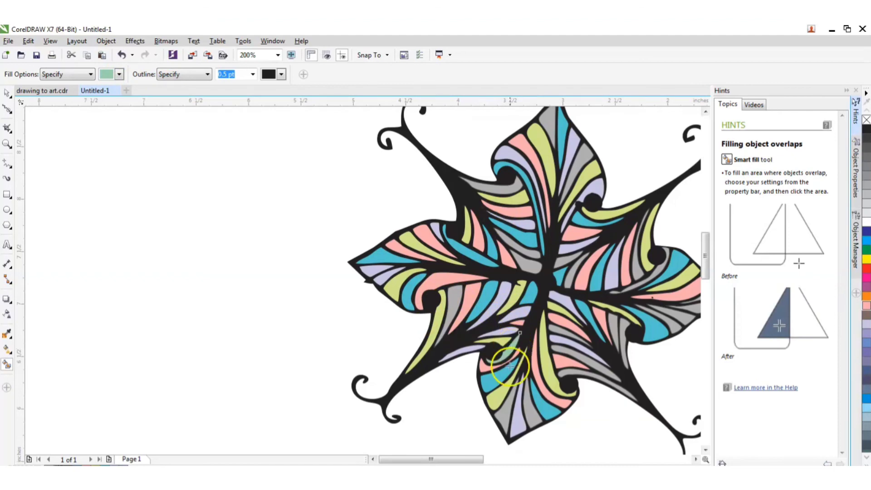
click(510, 411)
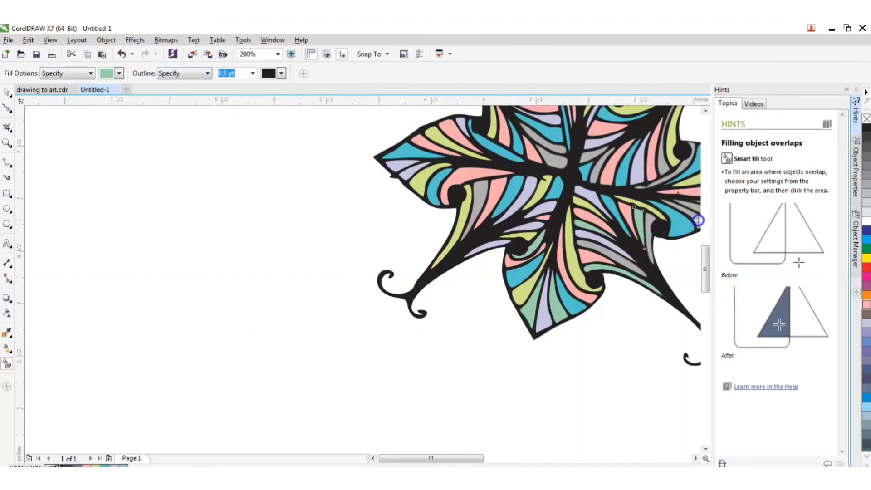
scroll(640, 241, down, 2)
scroll(677, 235, up, 3)
click(567, 218)
scroll(564, 230, down, 1)
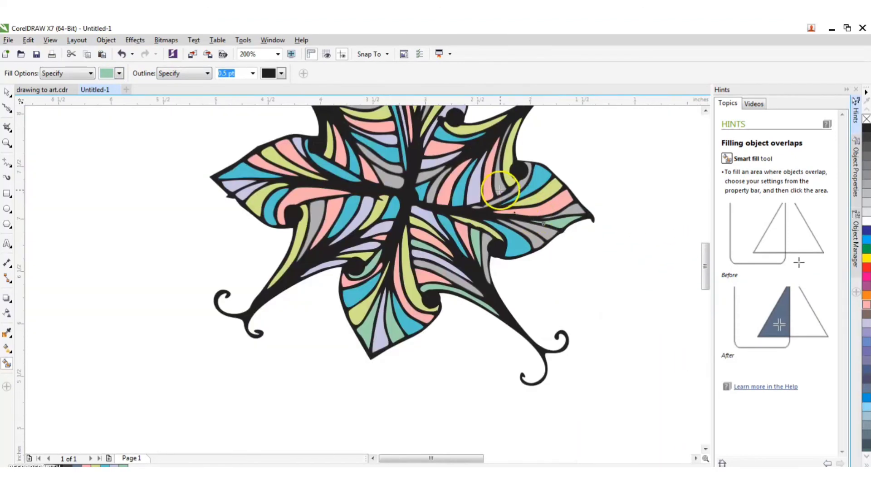
click(388, 169)
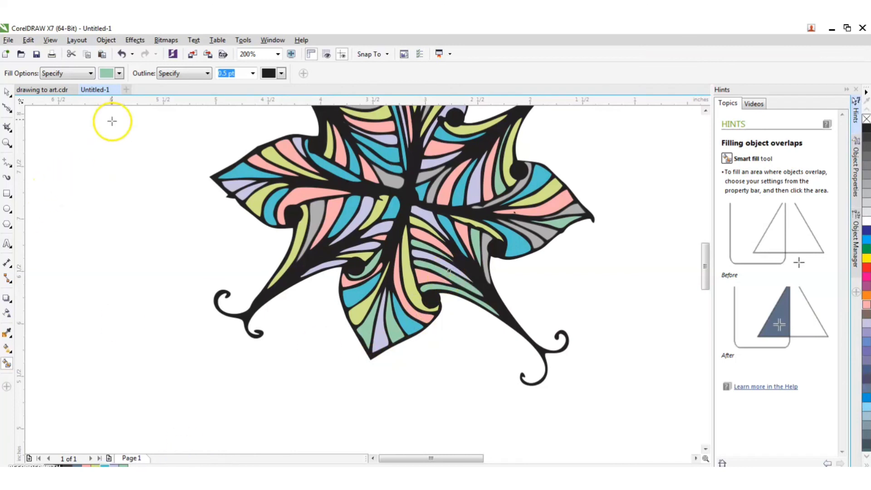
Smart-fill remaining grey segments of the flower's lower-right section with salmon
click(119, 73)
drag(158, 111, 160, 125)
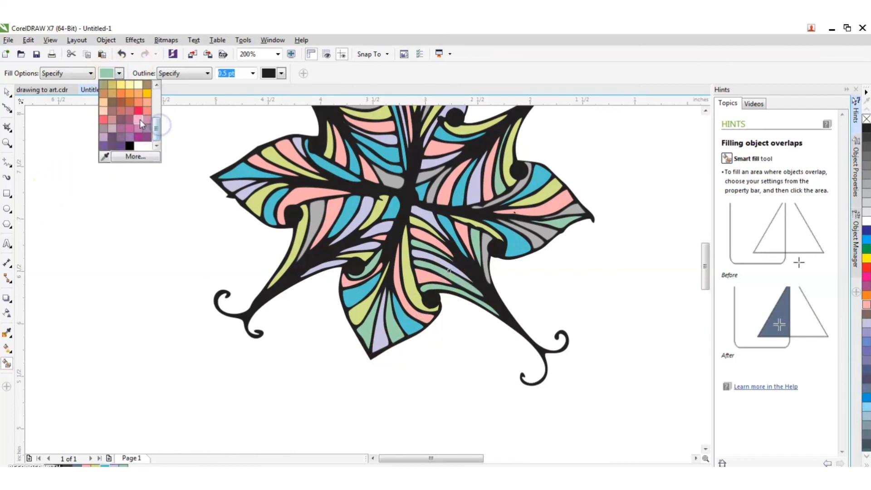
click(139, 126)
scroll(451, 297, up, 1)
click(472, 270)
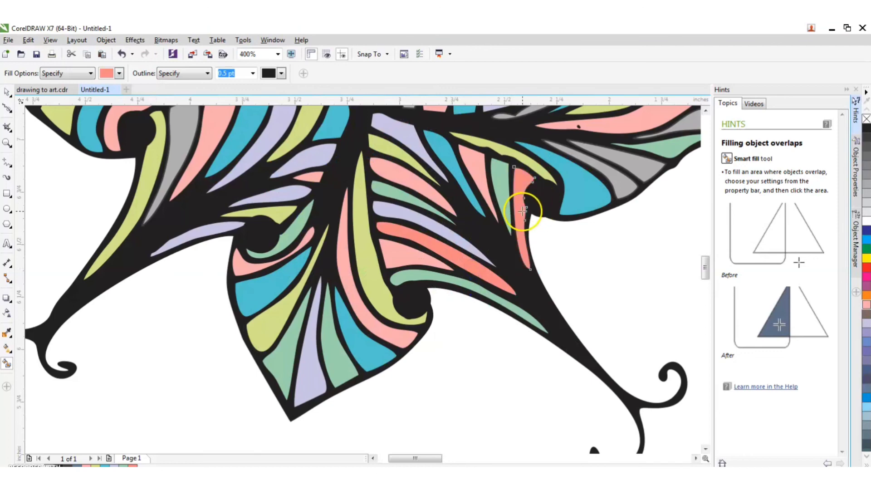
Smart-fill remaining grey segments of the right leaf and the tip of the top leaf with salmon
scroll(602, 282, down, 1)
click(644, 204)
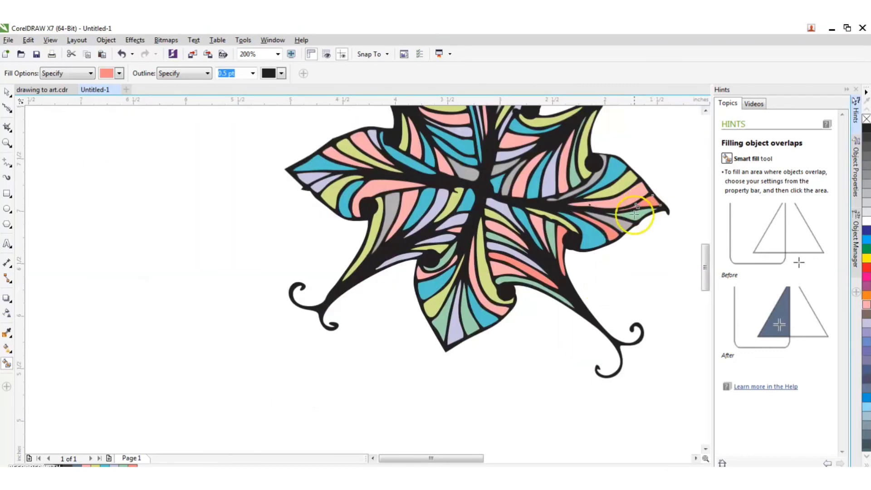
scroll(403, 245, down, 2)
scroll(418, 204, up, 2)
click(451, 171)
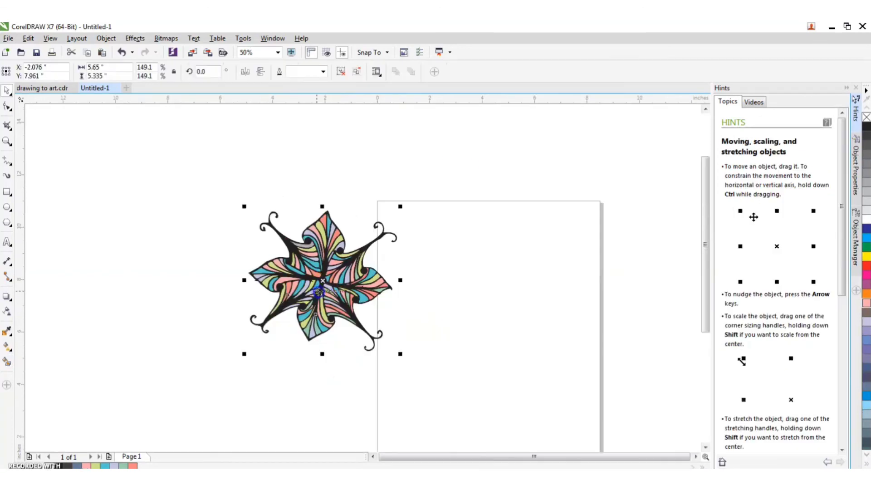
Ungroup the coloured flower's objects and clear the selection
right_click(319, 292)
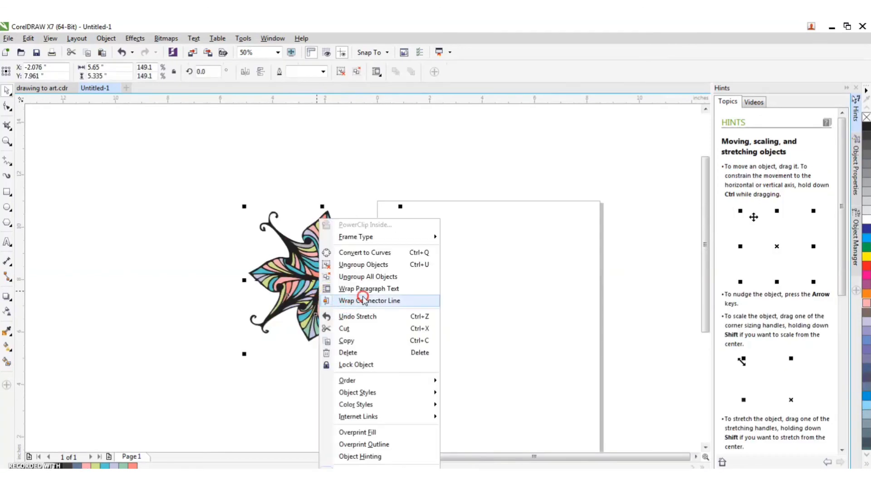
click(360, 265)
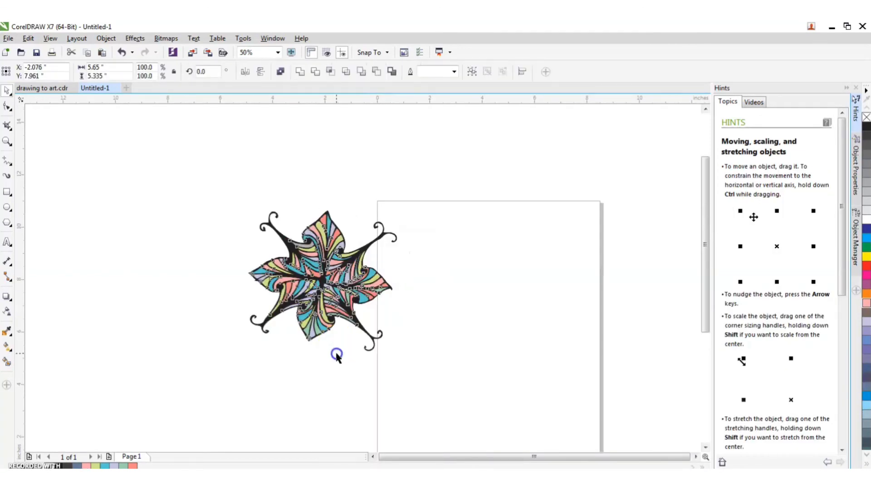
click(336, 354)
Try smart-filling the grey segment in the flower's lower-left section with salmon and undo the fill
scroll(312, 297, up, 3)
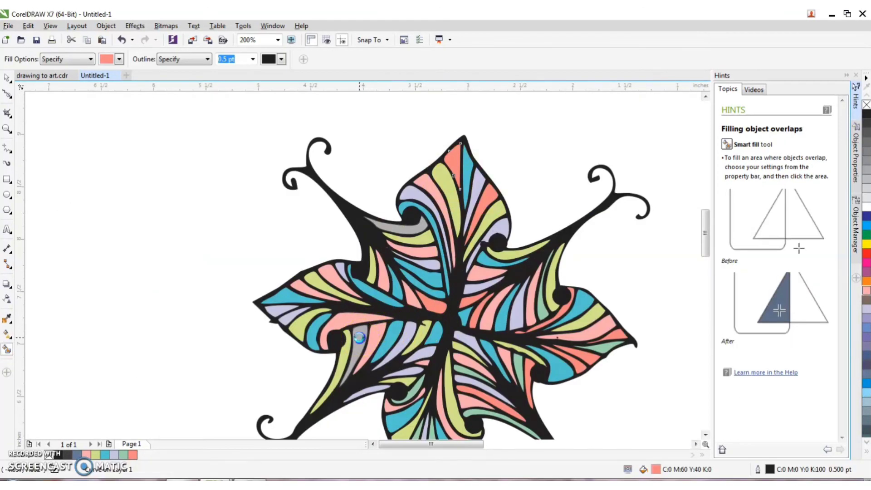
click(358, 337)
click(121, 40)
Move the grey segment of the lower-left section out of the line art and delete it
scroll(228, 271, down, 2)
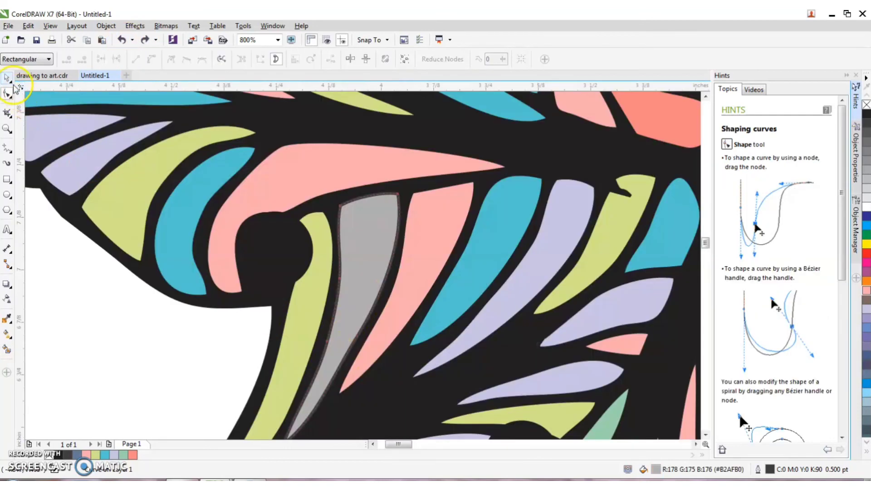
click(7, 78)
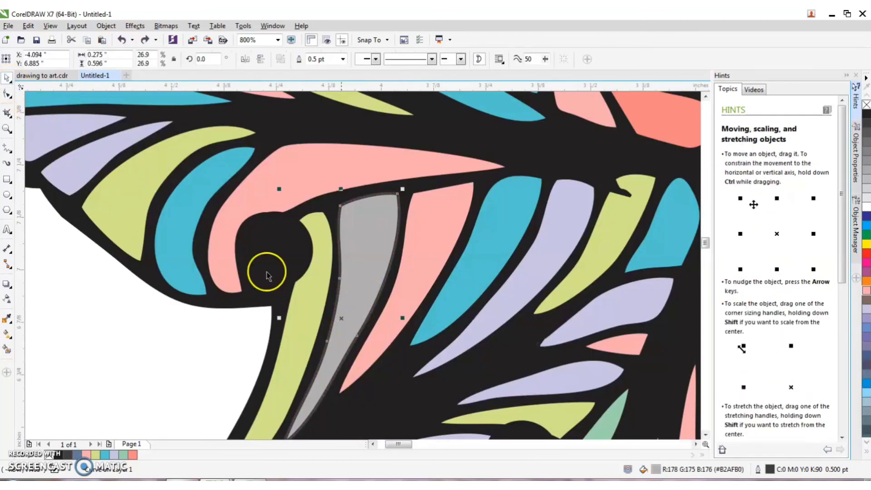
drag(363, 280, 154, 350)
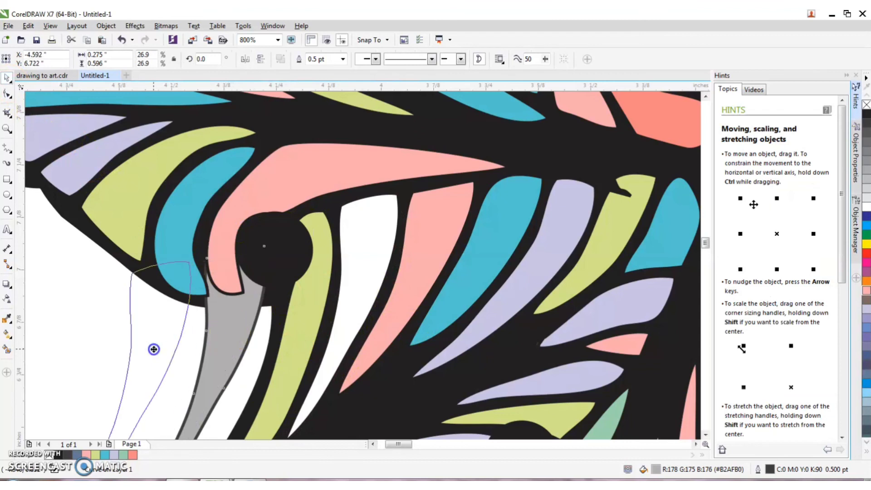
key(Delete)
click(94, 353)
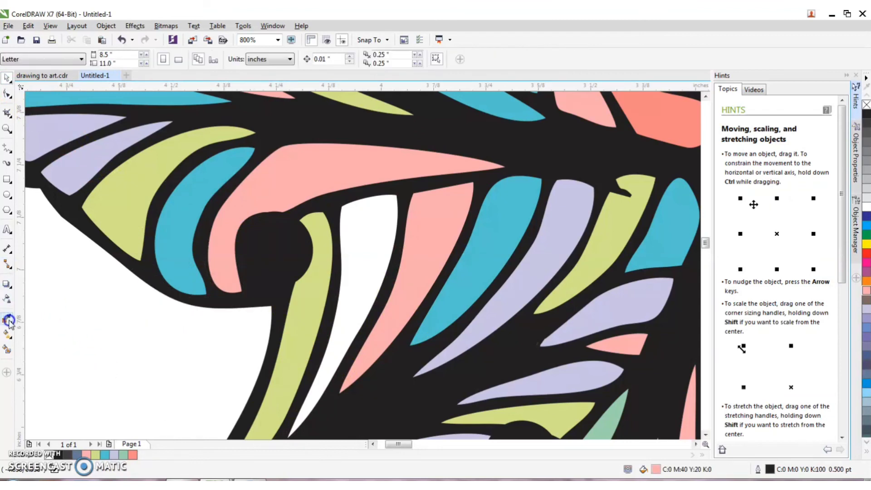
Try to colour the emptied segment of the lower-left section with the Interactive fill tool
click(9, 336)
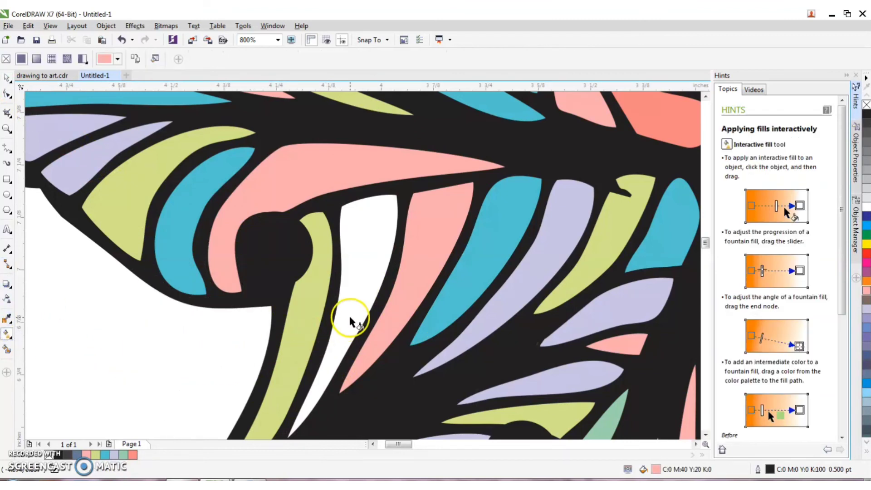
click(333, 261)
click(357, 240)
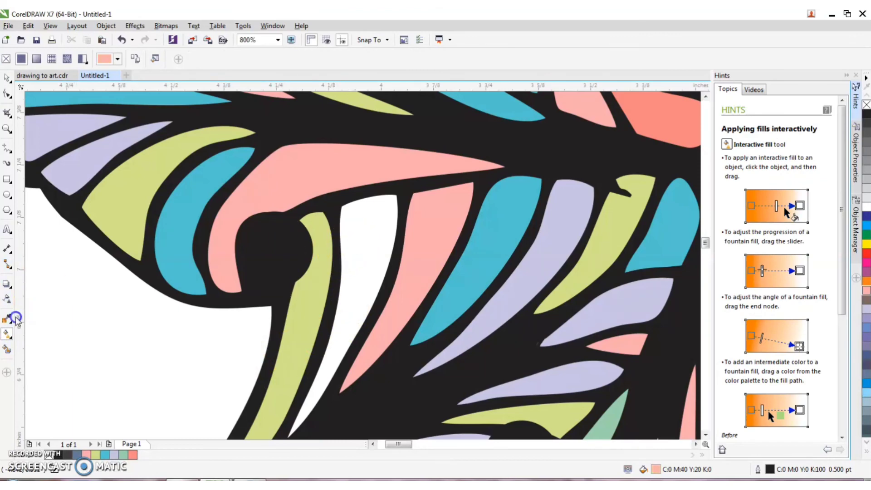
Smart-fill the emptied segment of the lower-left section with salmon
click(7, 350)
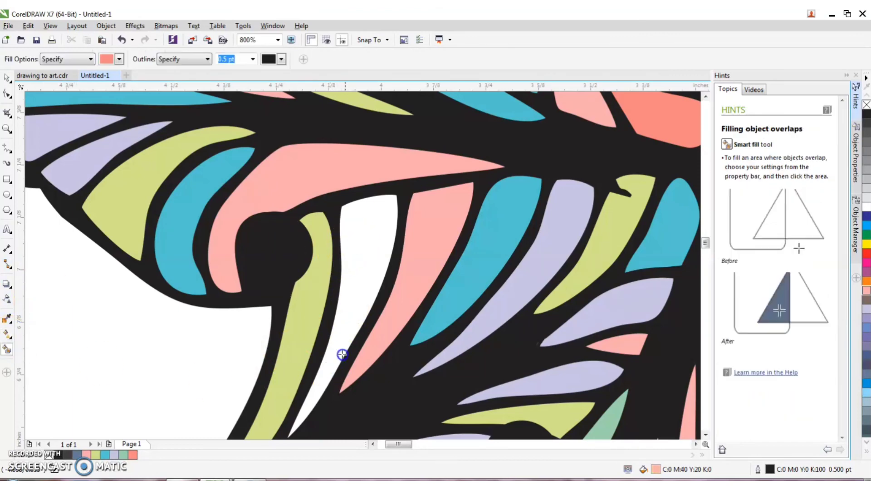
click(345, 328)
scroll(345, 327, down, 4)
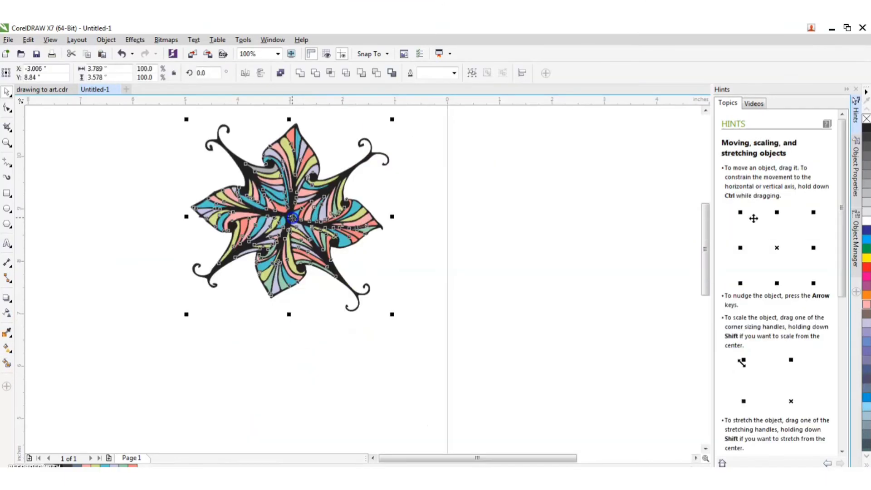
Group all the flower's objects and scale the group up to about 5.65 by 5.34 inches
right_click(293, 220)
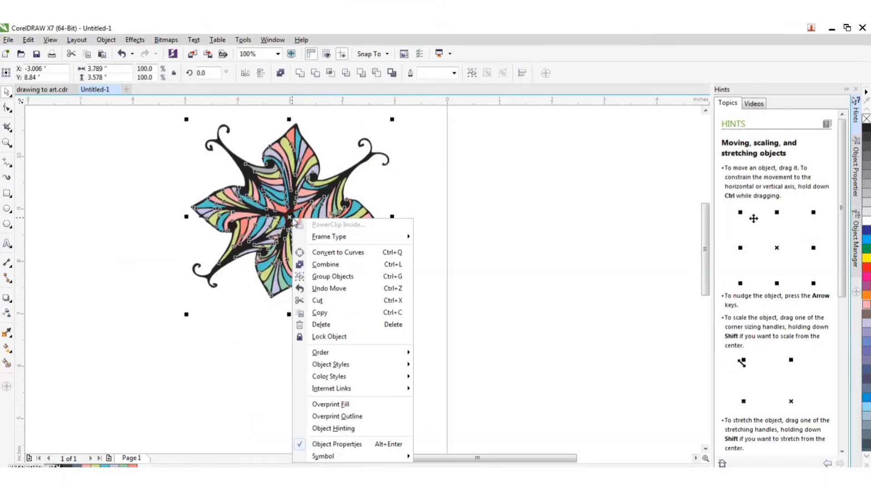
click(331, 276)
drag(393, 315, 491, 435)
click(549, 343)
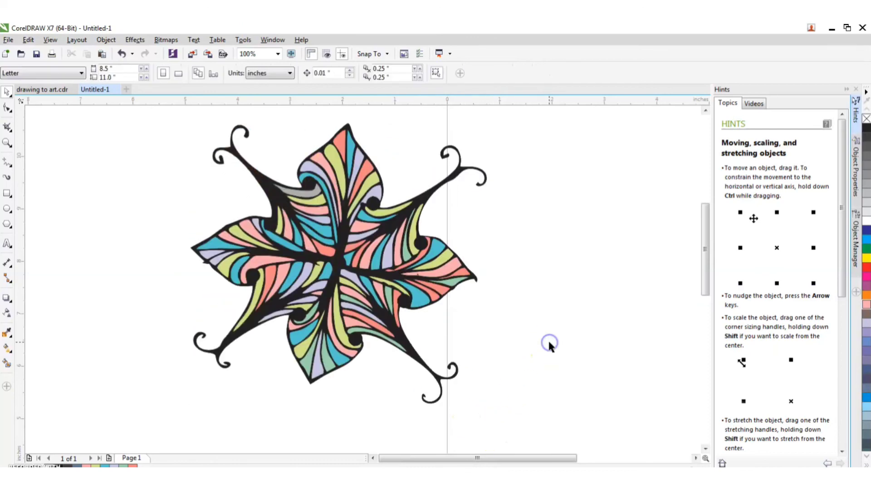
Ungroup the enlarged flower into its separate line art and colour segments
scroll(321, 281, up, 2)
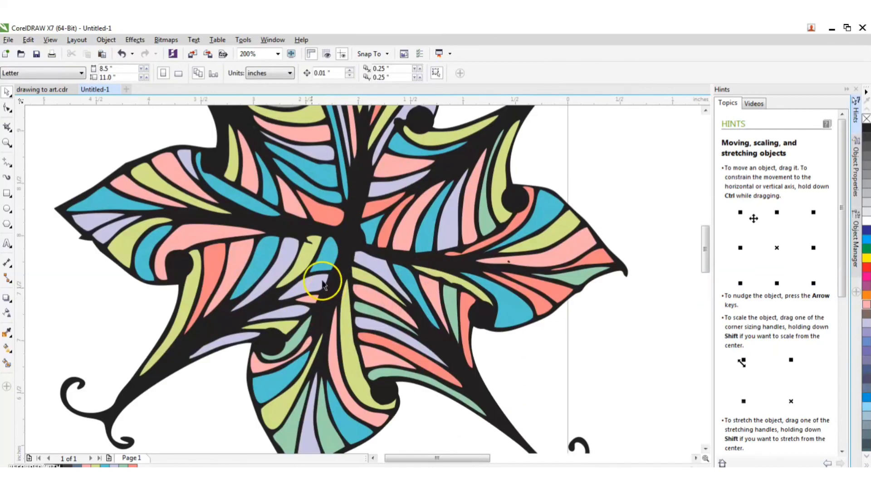
scroll(315, 298, down, 4)
click(317, 296)
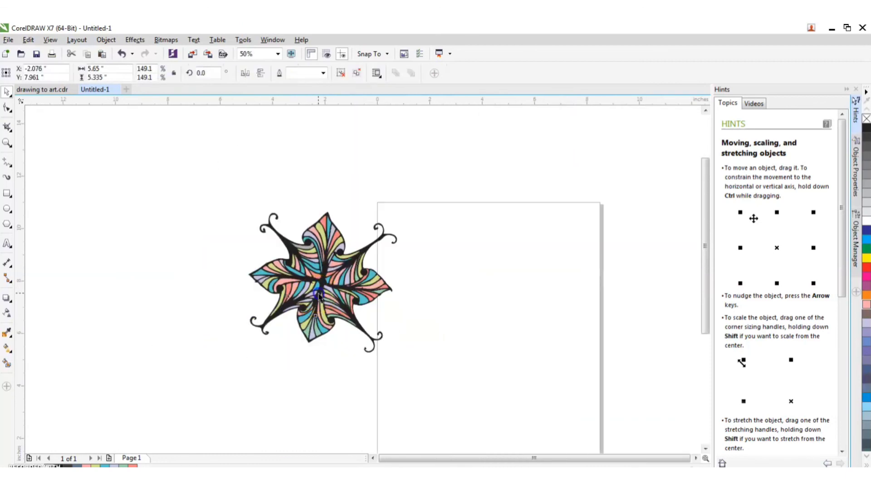
right_click(319, 296)
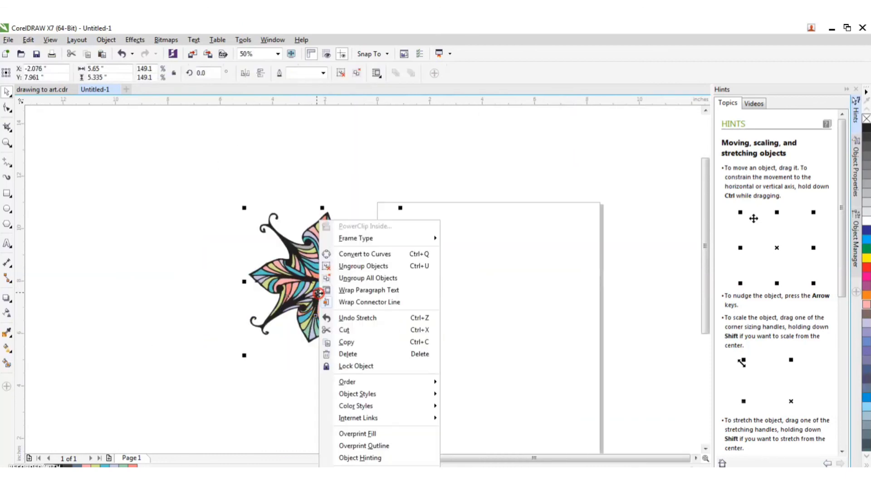
click(360, 267)
click(336, 355)
Remove the notch in the yellow-green segment left of the flower's centre by deleting its inner node and joining the two edge corners
scroll(347, 219, up, 8)
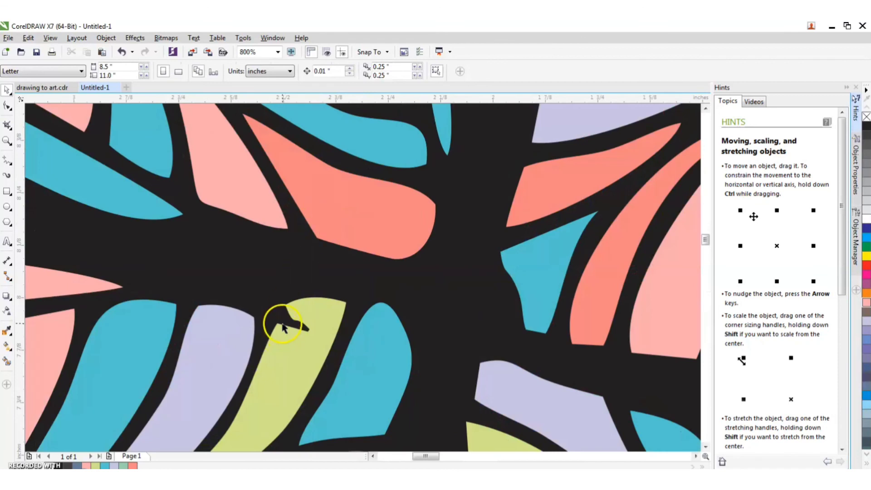
click(283, 325)
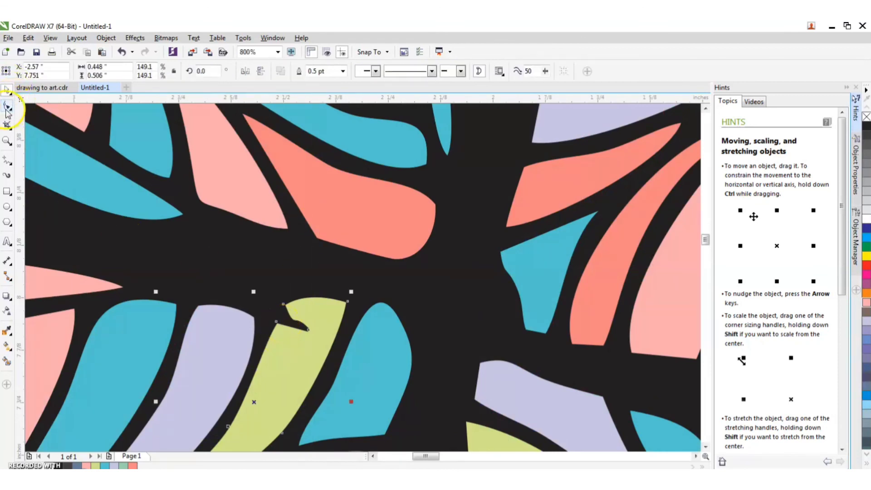
click(7, 106)
scroll(301, 331, up, 4)
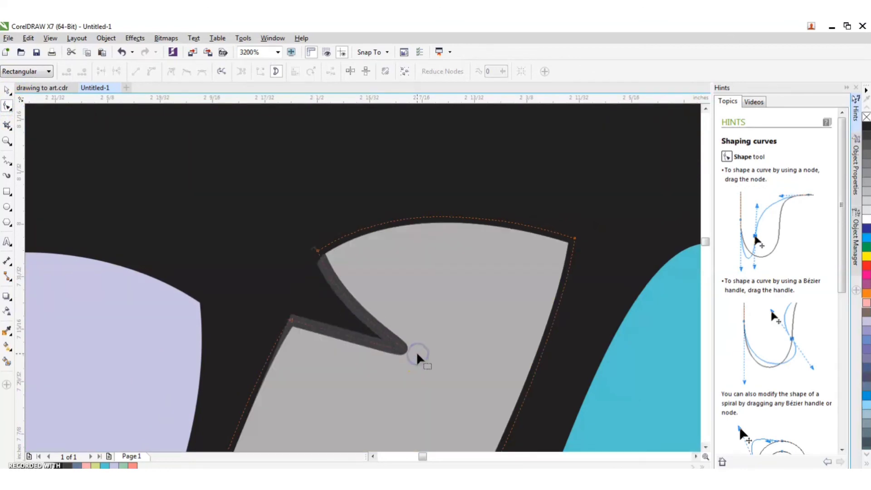
click(400, 350)
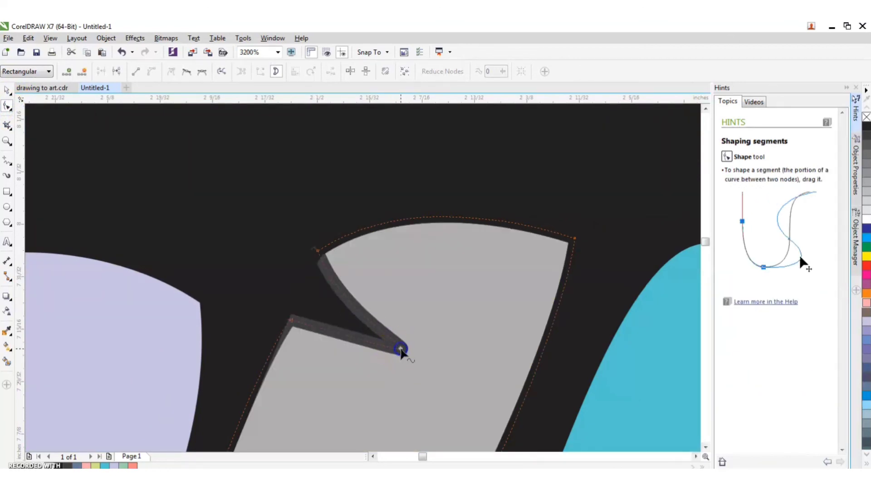
key(Delete)
drag(291, 320, 318, 250)
scroll(312, 314, down, 5)
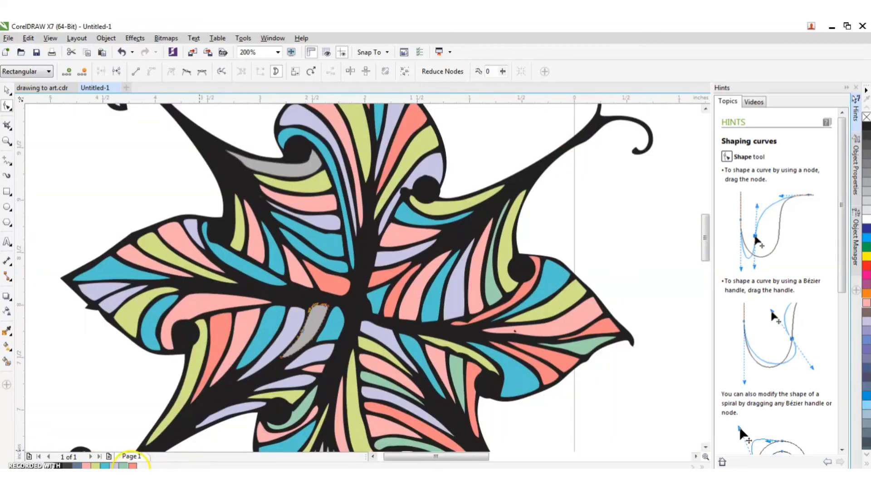
Smart-fill the repaired grey segment left of the flower's centre with lavender
click(7, 362)
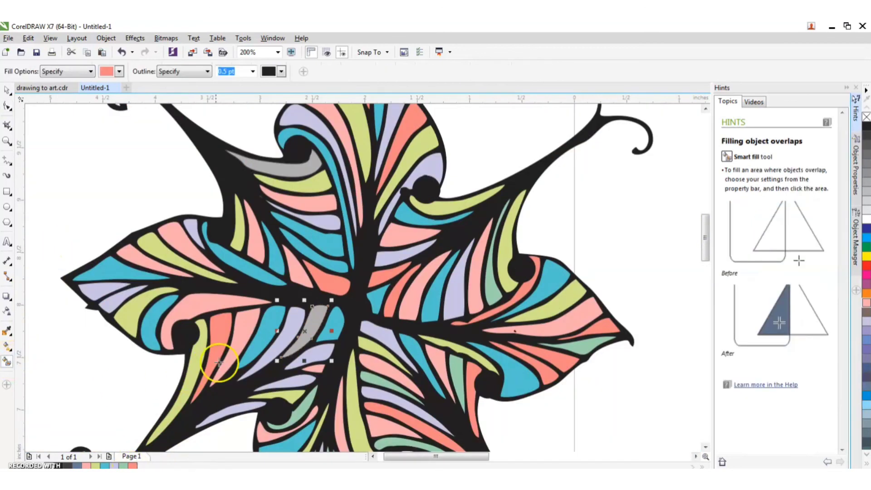
click(119, 71)
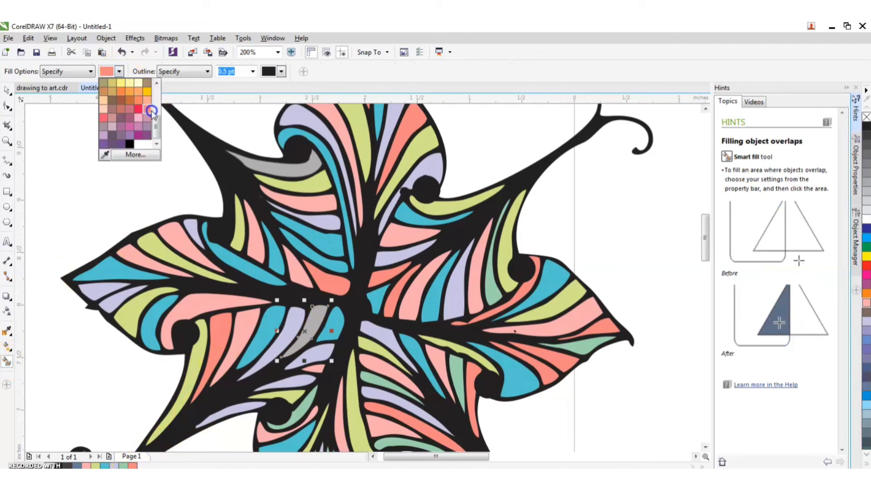
drag(158, 128, 157, 94)
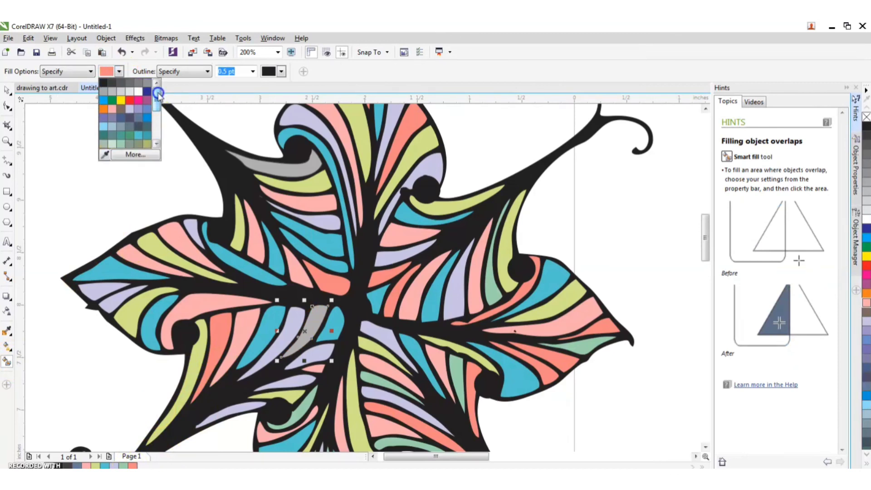
click(129, 105)
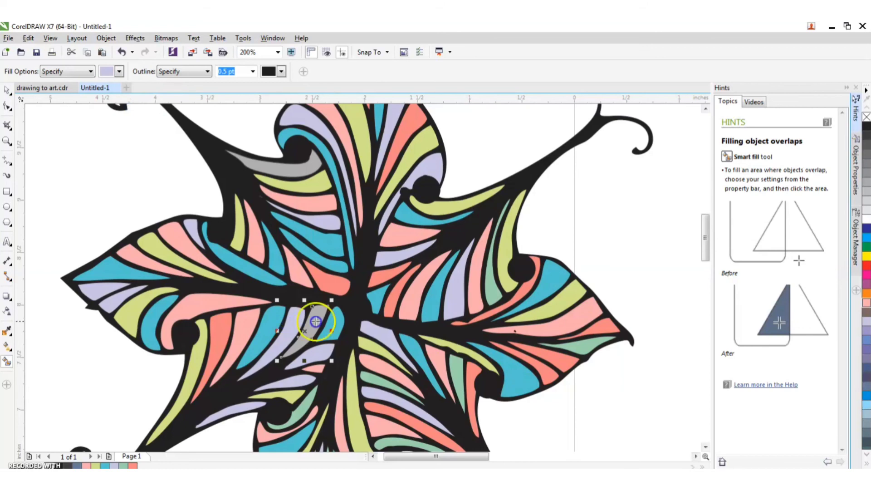
scroll(307, 347, up, 3)
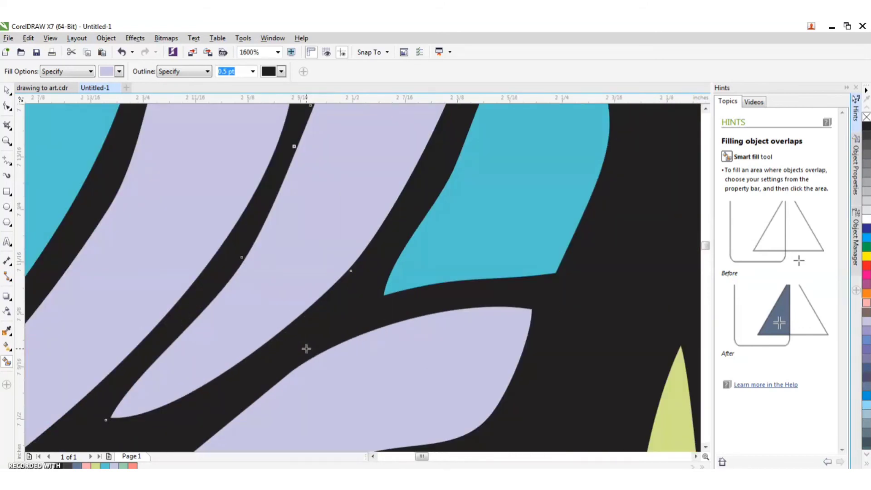
Smart-fill two lavender segments beside the repaired one, below and to its left, with pale yellow
click(119, 72)
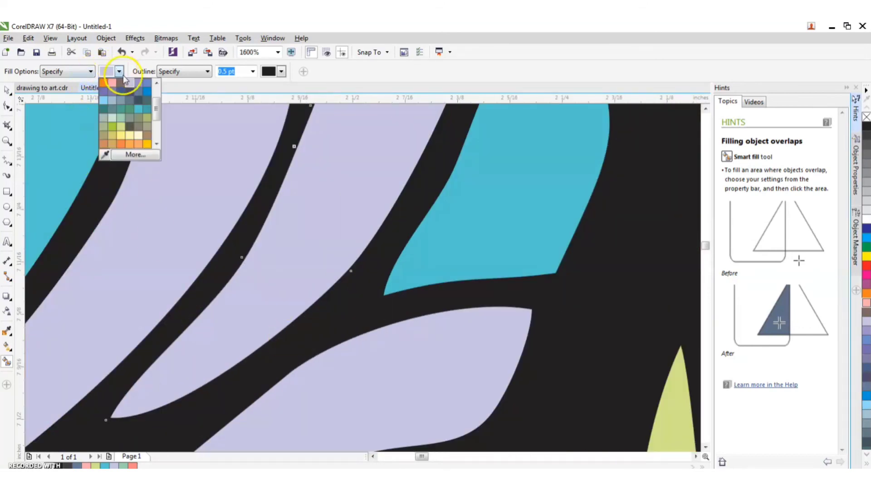
click(132, 140)
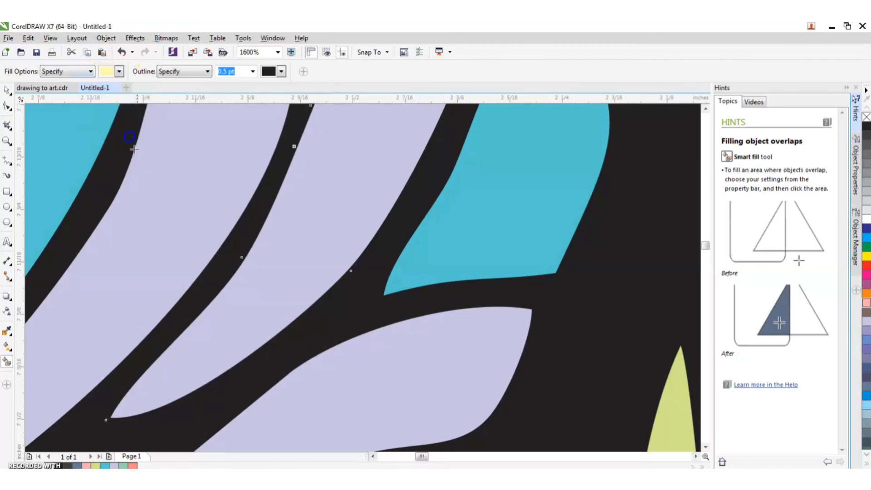
click(354, 359)
scroll(327, 365, down, 2)
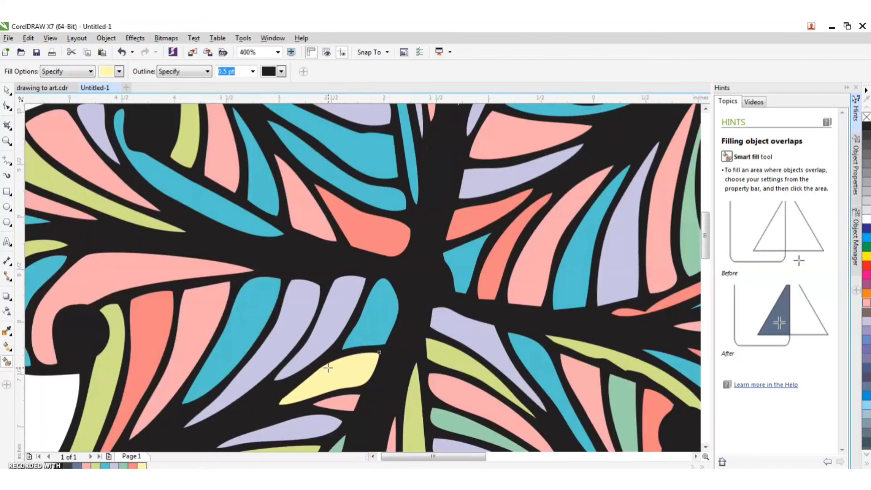
scroll(328, 367, down, 3)
scroll(313, 364, up, 2)
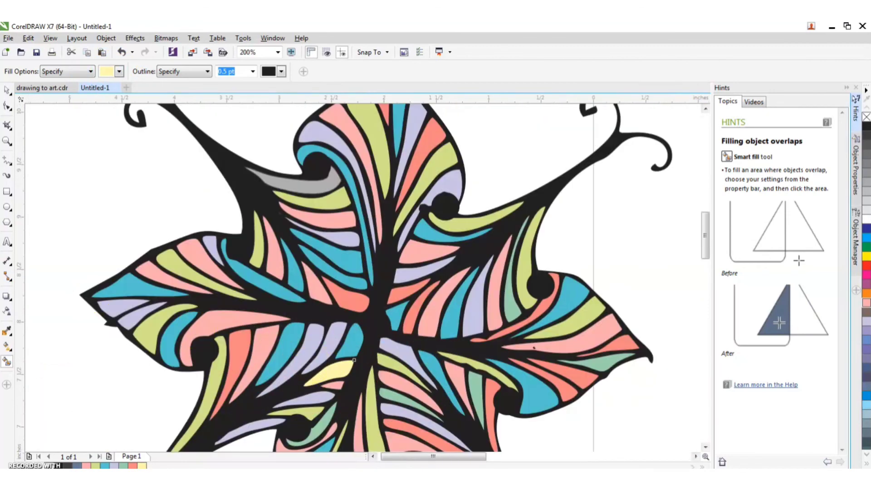
click(310, 338)
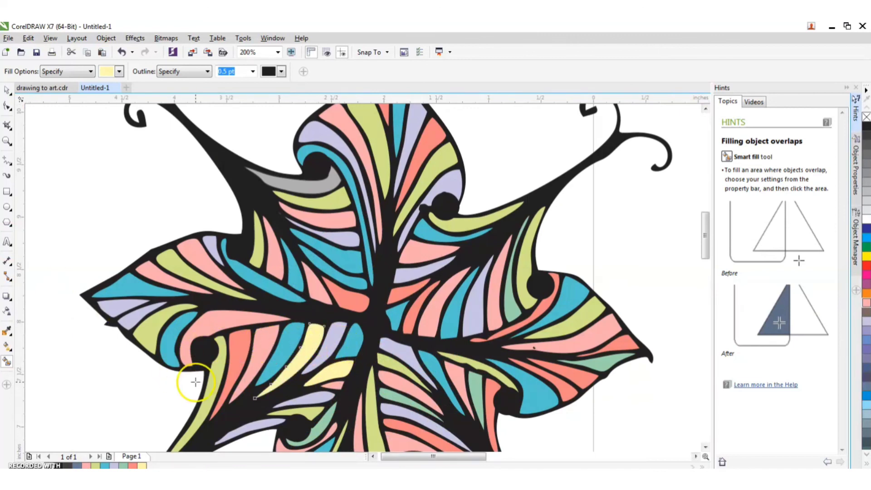
click(7, 90)
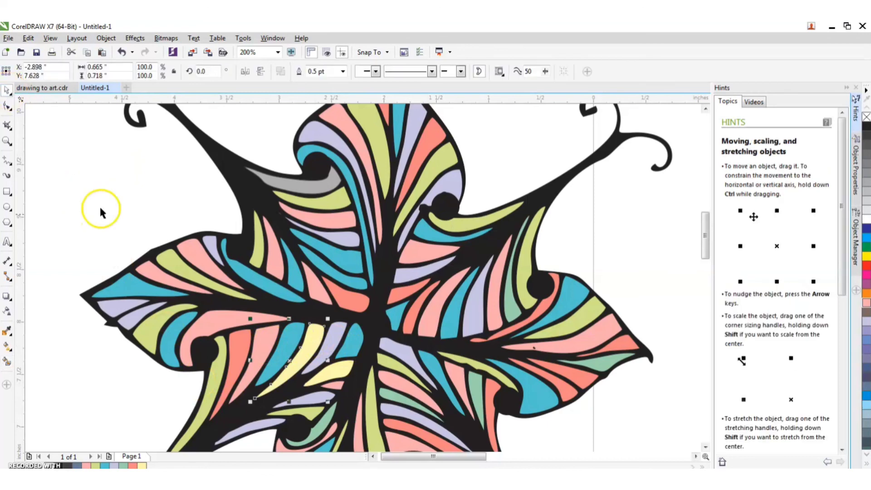
scroll(122, 180, down, 2)
click(232, 404)
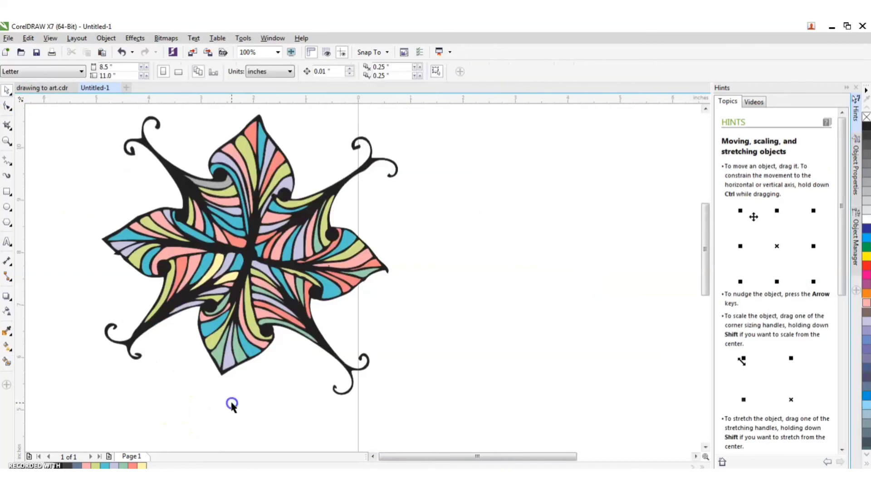
scroll(231, 404, down, 1)
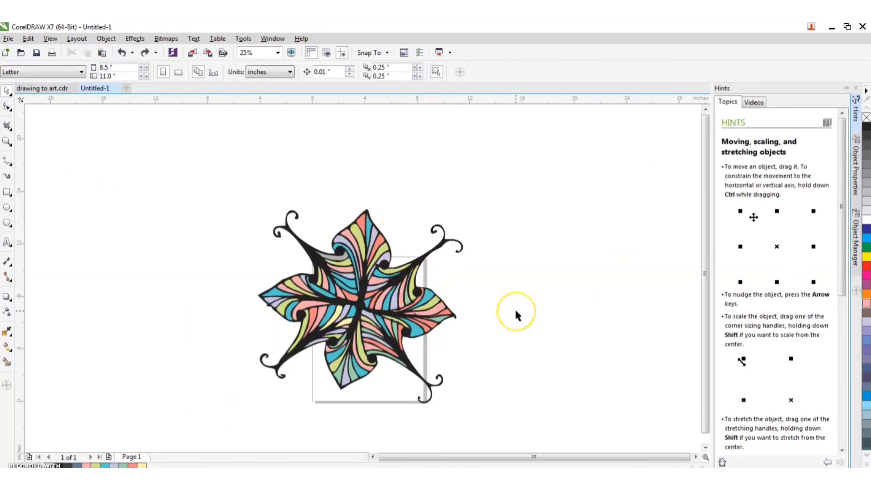
Select the whole flower and place a duplicate of it about 18.6 inches to the right
drag(156, 157, 569, 469)
click(363, 279)
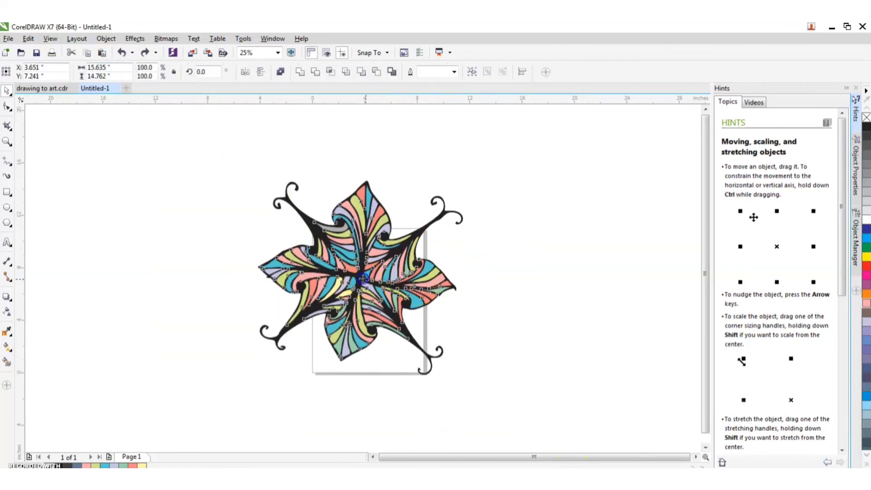
drag(363, 278, 605, 300)
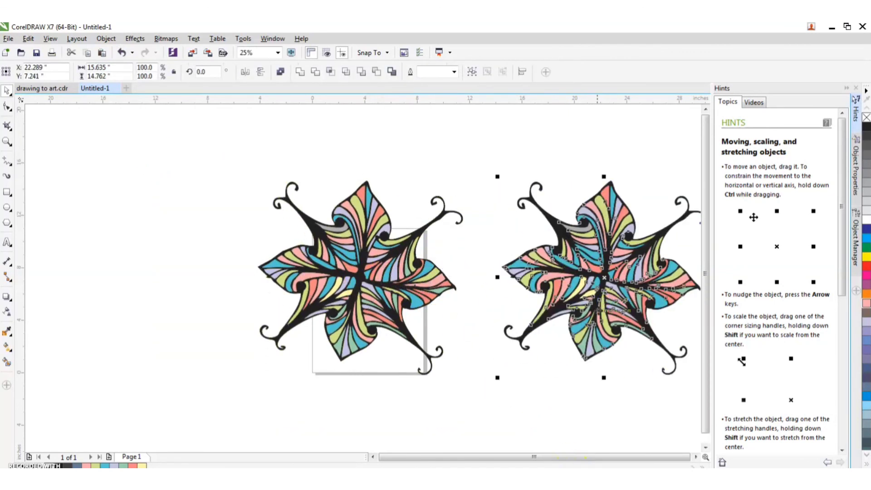
click(571, 376)
Move the black line art off the right-hand flower copy and delete it, leaving the coloured segments
drag(545, 315, 17, 261)
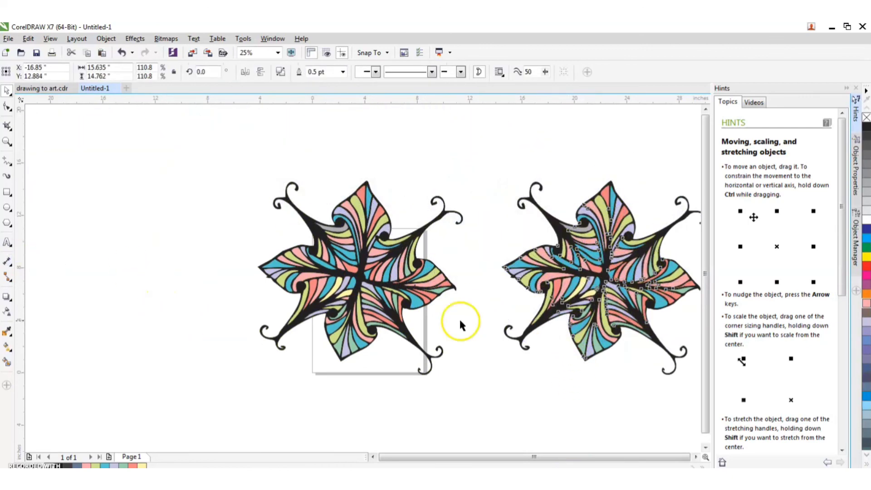
click(3, 92)
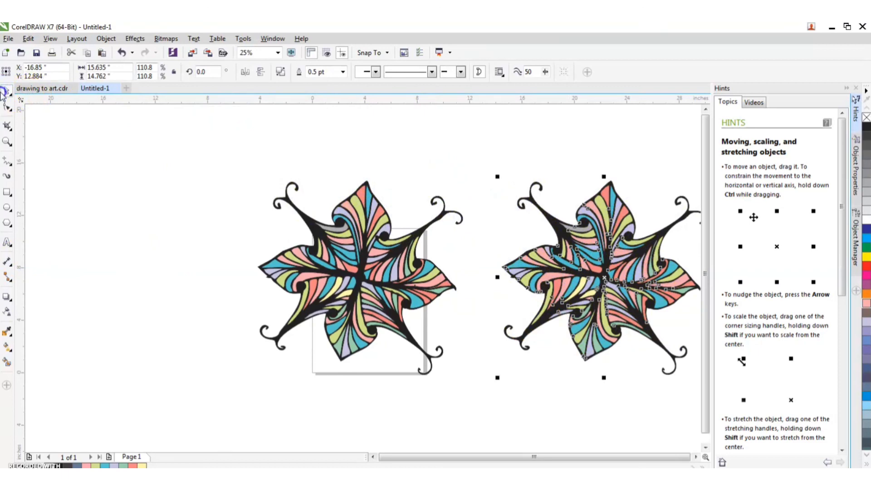
drag(533, 330, 64, 241)
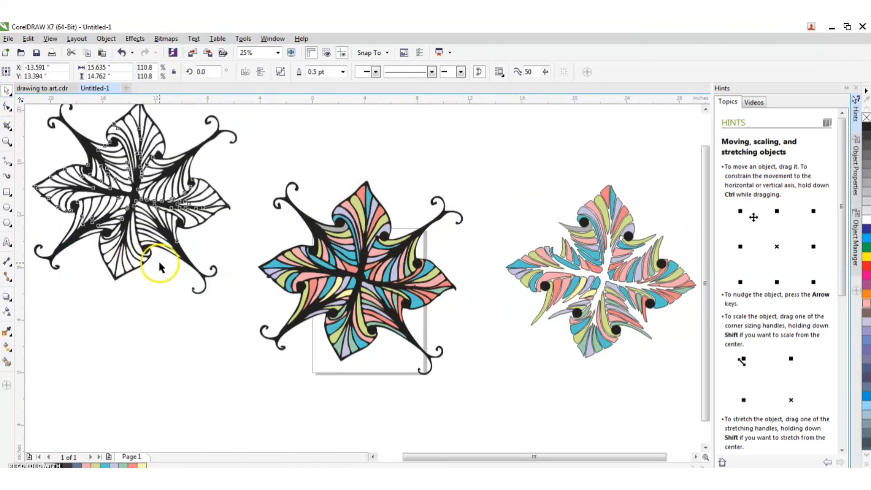
key(Delete)
Delete the five black circles around the left, lower and right petals of the flower copy
click(537, 290)
key(Delete)
click(577, 313)
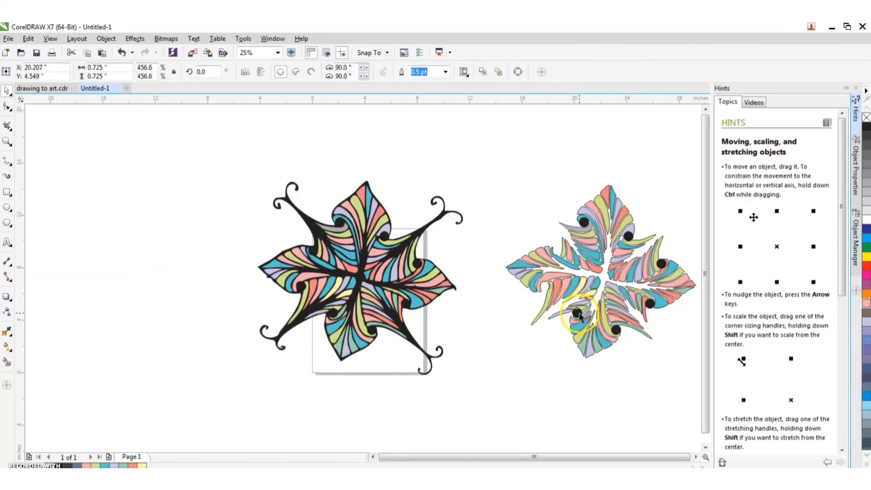
key(Delete)
click(615, 330)
key(Delete)
click(650, 304)
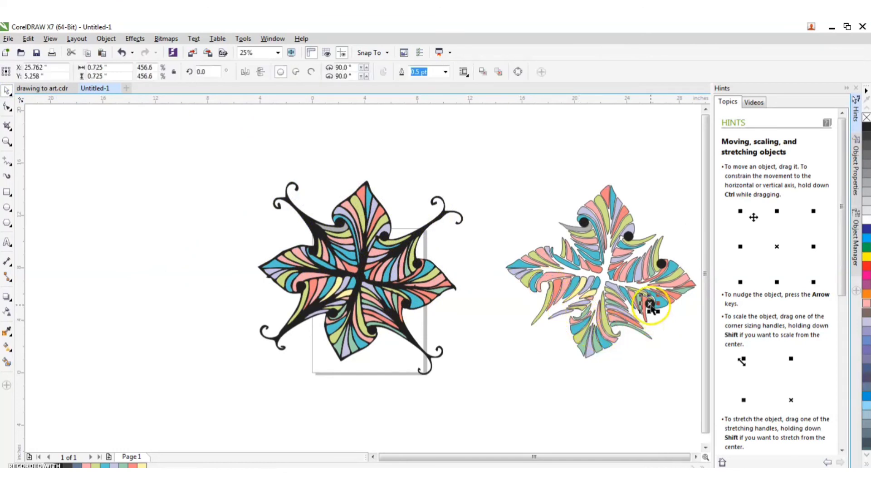
key(Delete)
click(664, 266)
key(Delete)
click(629, 231)
key(Delete)
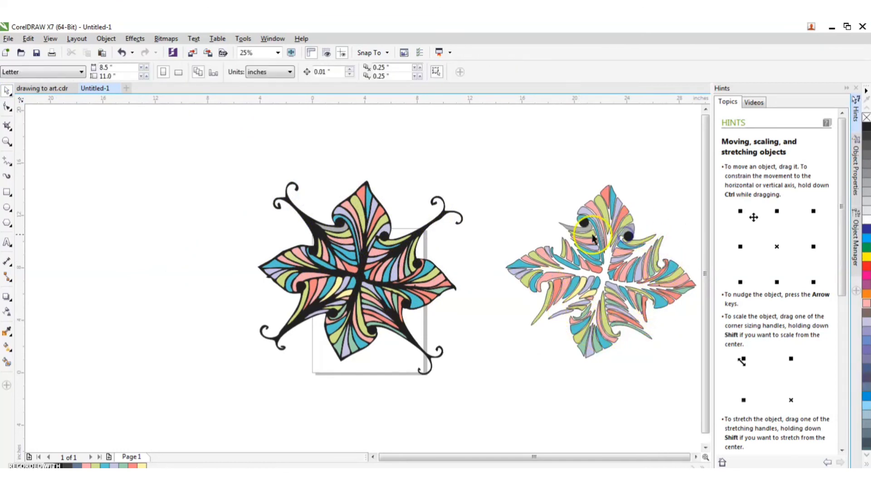
click(121, 52)
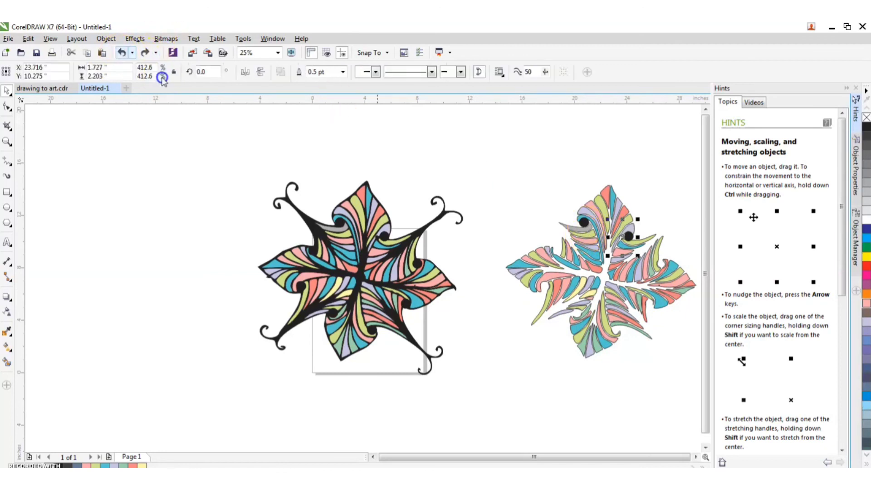
Delete the two remaining black circles on either side of the copy's upper petal
click(631, 238)
click(631, 238)
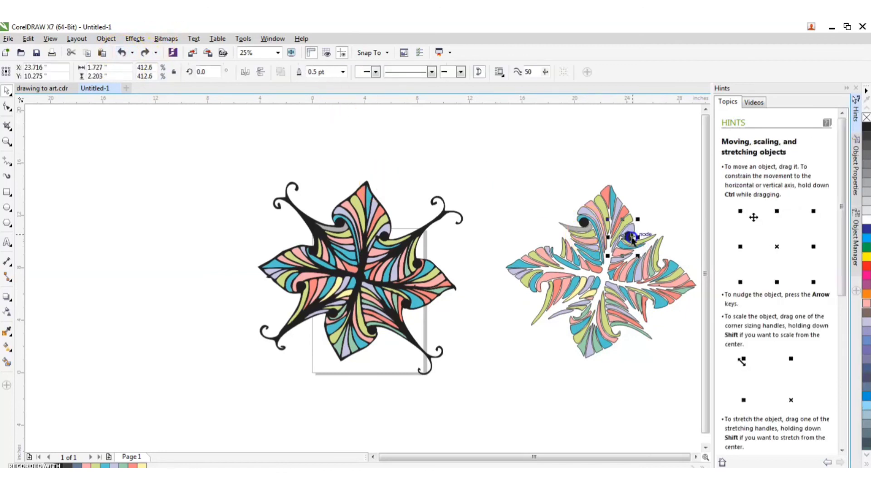
click(630, 237)
click(666, 248)
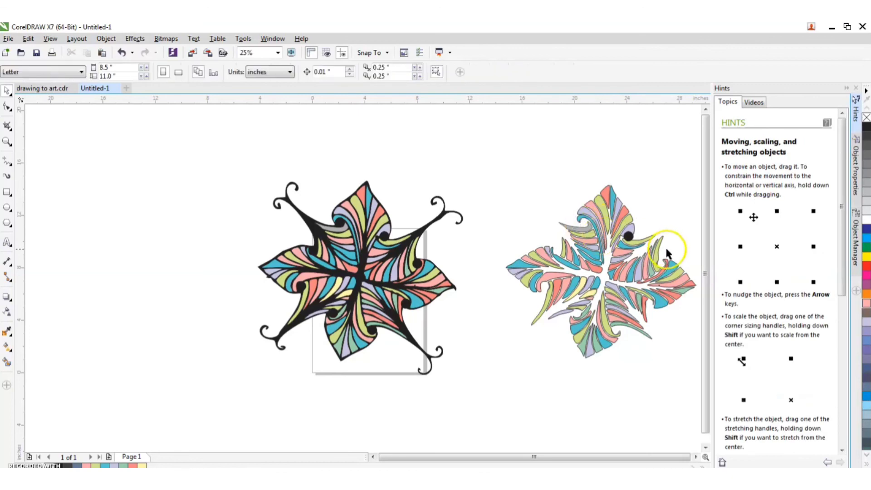
scroll(606, 225, up, 4)
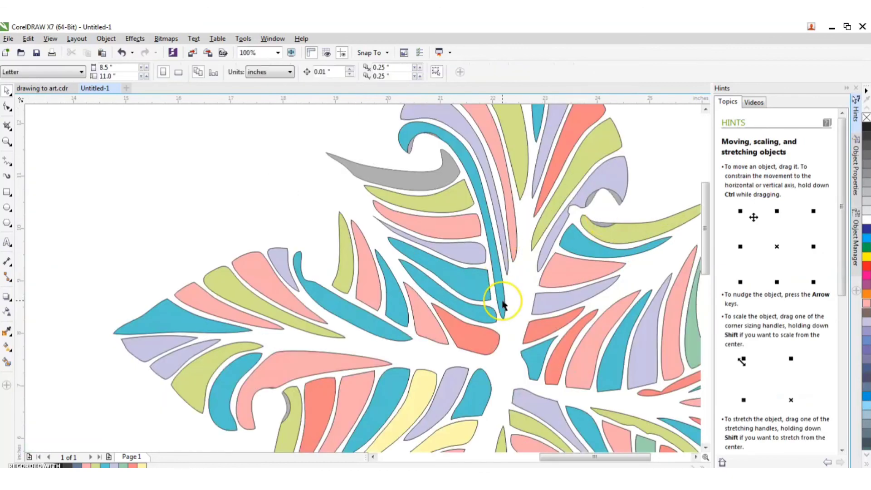
Fill the grey curved segment at the upper left of the original black-outlined flower with pale yellow
scroll(502, 305, down, 4)
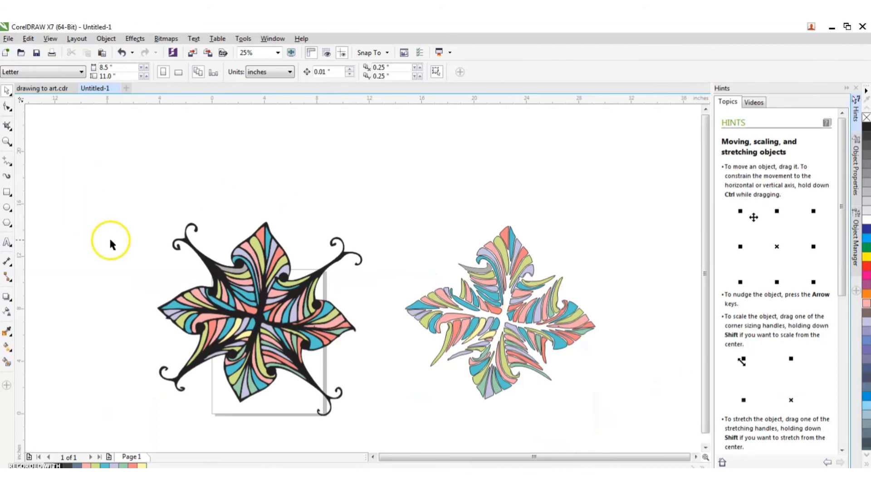
scroll(196, 259, up, 4)
scroll(197, 265, down, 1)
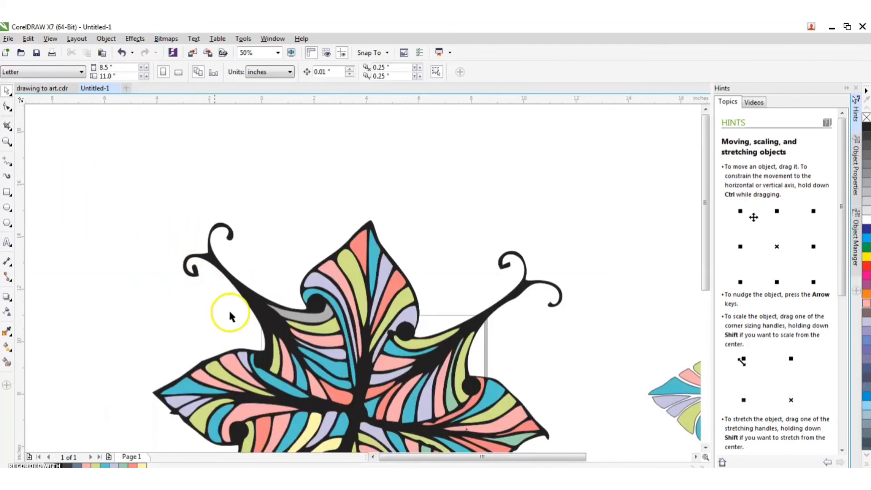
click(321, 321)
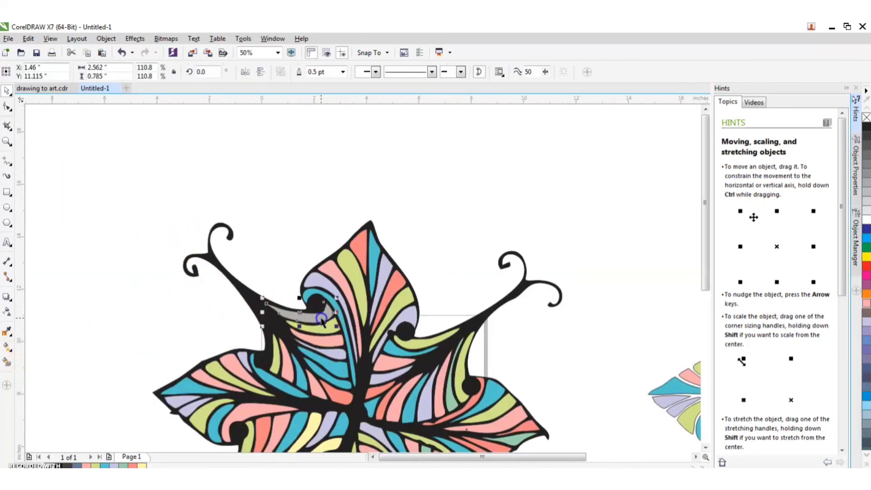
click(141, 466)
click(131, 412)
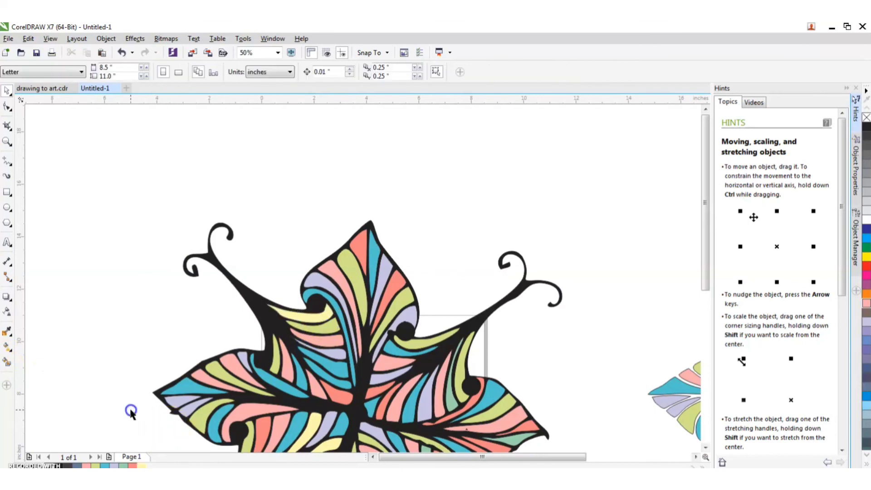
Recolour the small mint sliver behind the curved green segment of the flower copy with Moon Green
scroll(125, 411, down, 2)
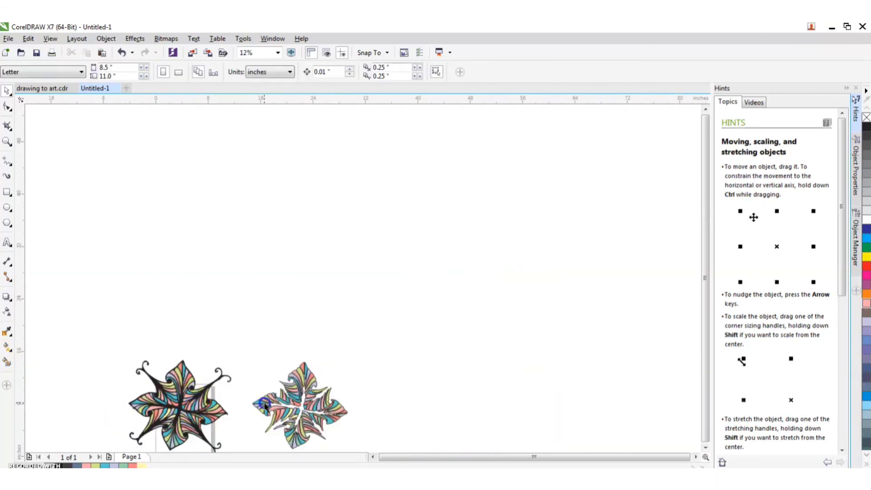
scroll(265, 406, up, 4)
click(501, 232)
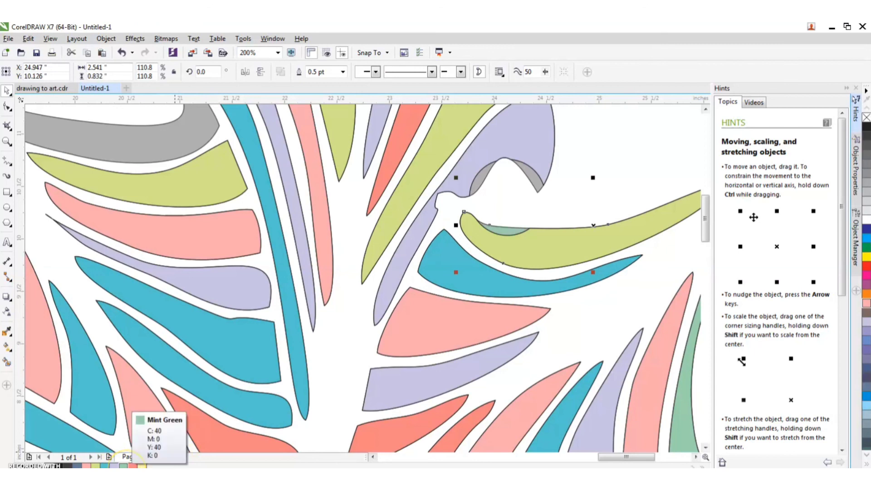
click(104, 465)
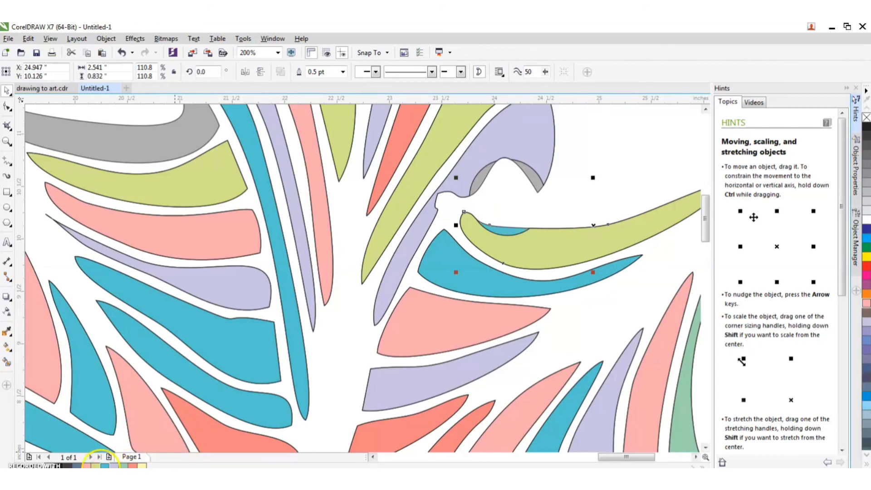
click(96, 466)
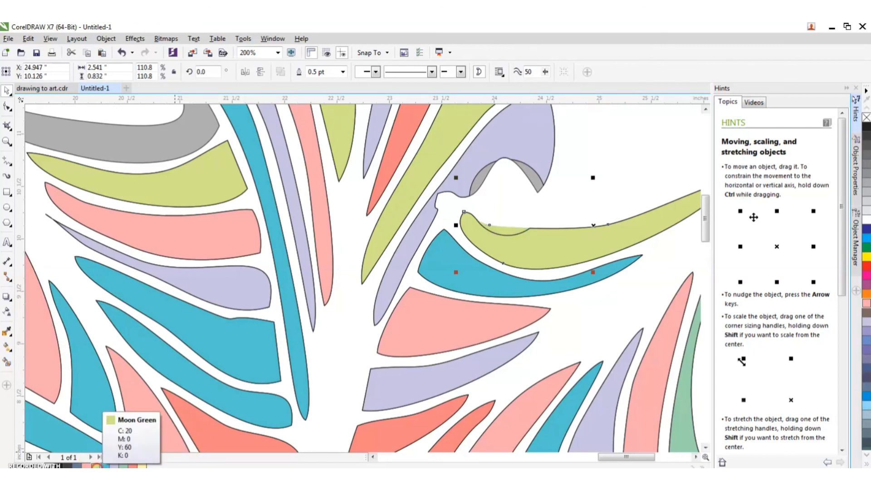
click(555, 242)
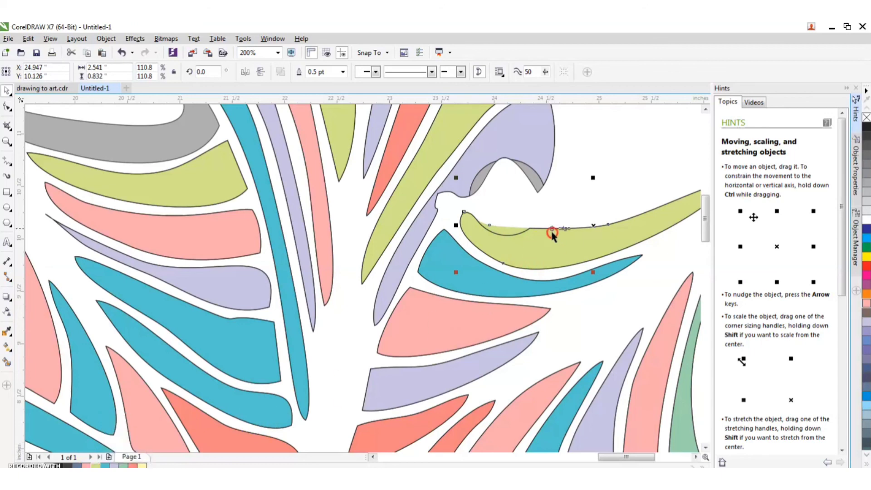
Select all segments of the flower copy and remove their outlines
scroll(530, 215, down, 6)
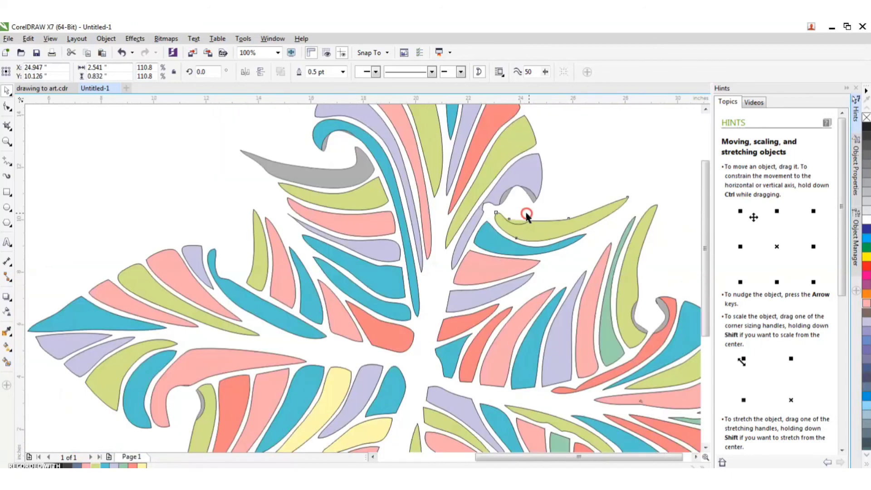
drag(572, 326, 383, 131)
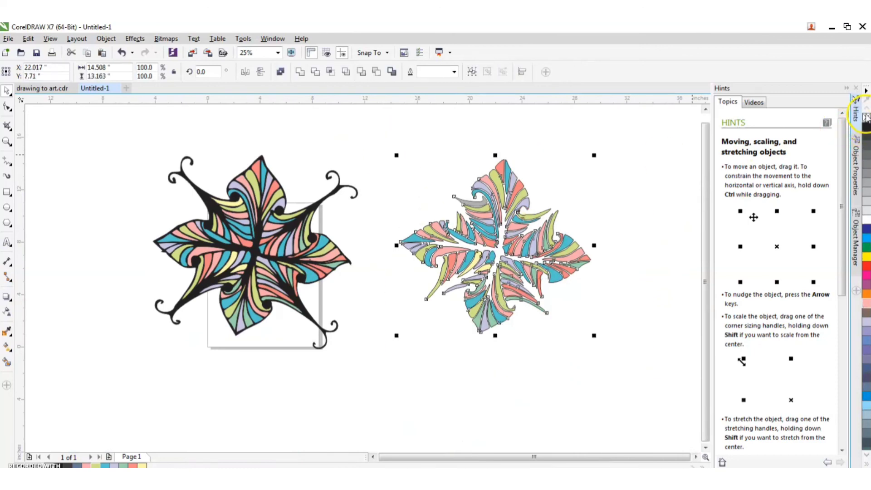
right_click(867, 117)
click(645, 214)
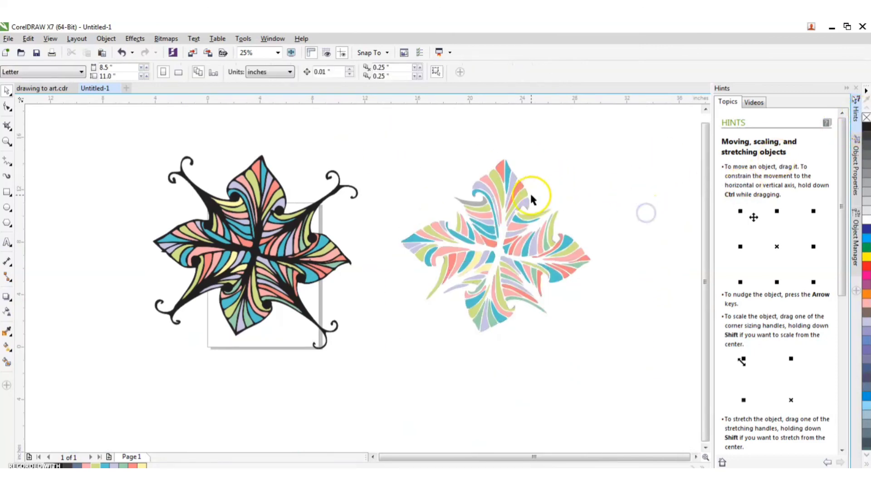
scroll(530, 192, up, 6)
scroll(483, 254, up, 4)
click(486, 220)
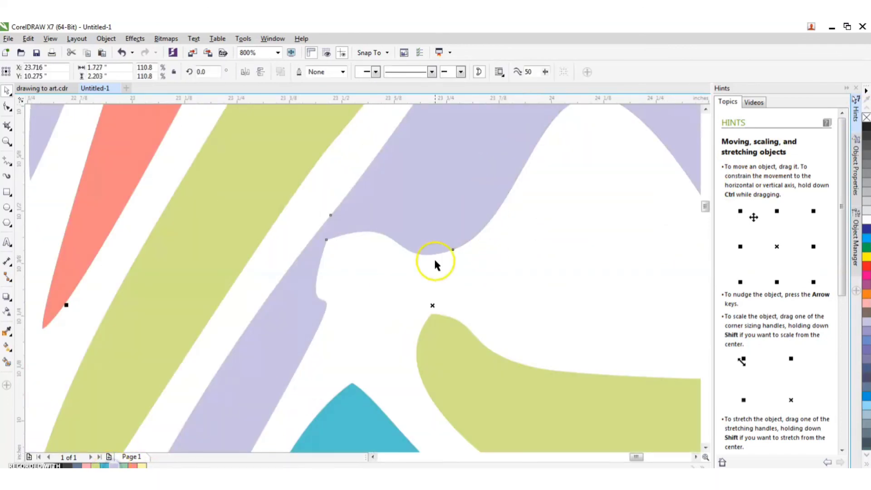
scroll(526, 247, down, 4)
scroll(520, 251, down, 2)
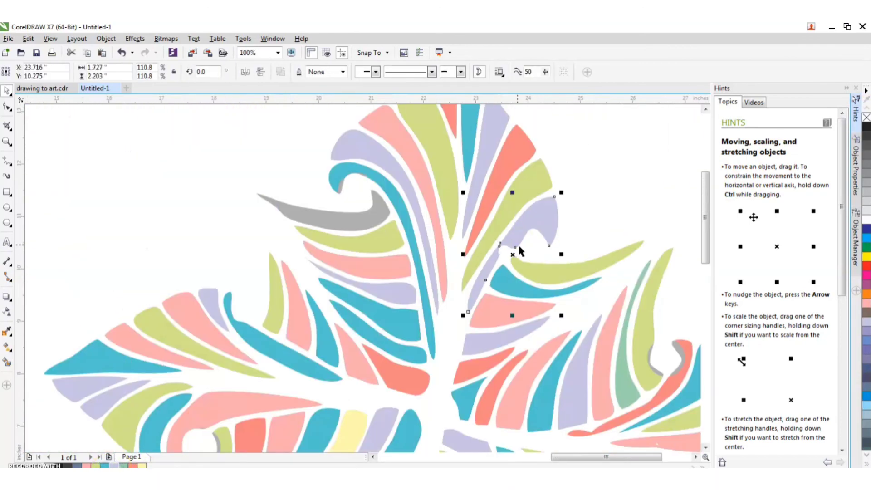
Fill the grey curved segment beside the turquoise curl of the flower copy with lavender
click(380, 225)
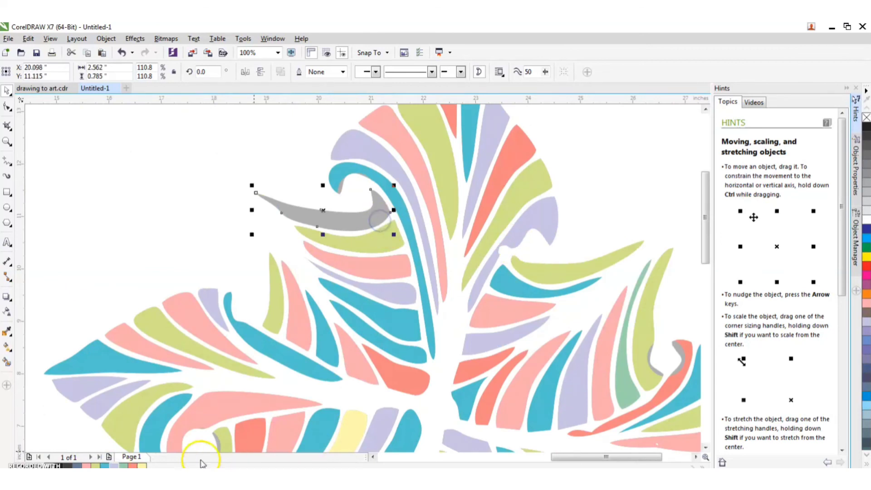
click(116, 465)
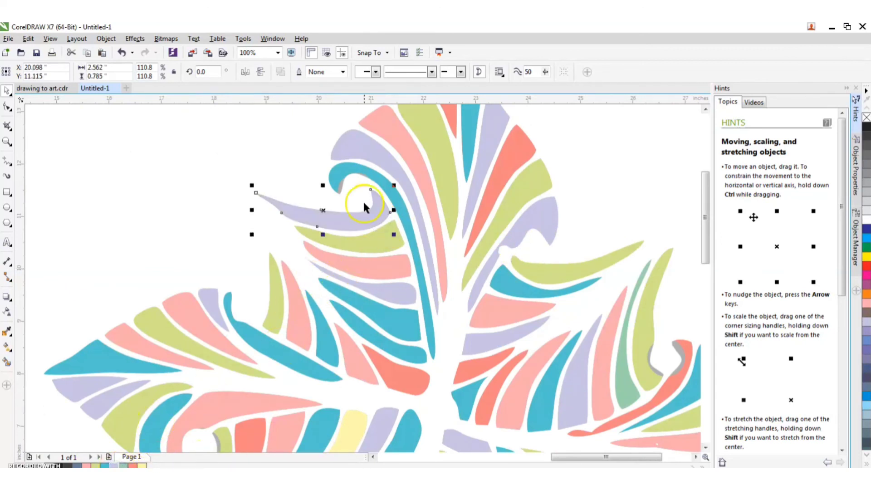
click(340, 187)
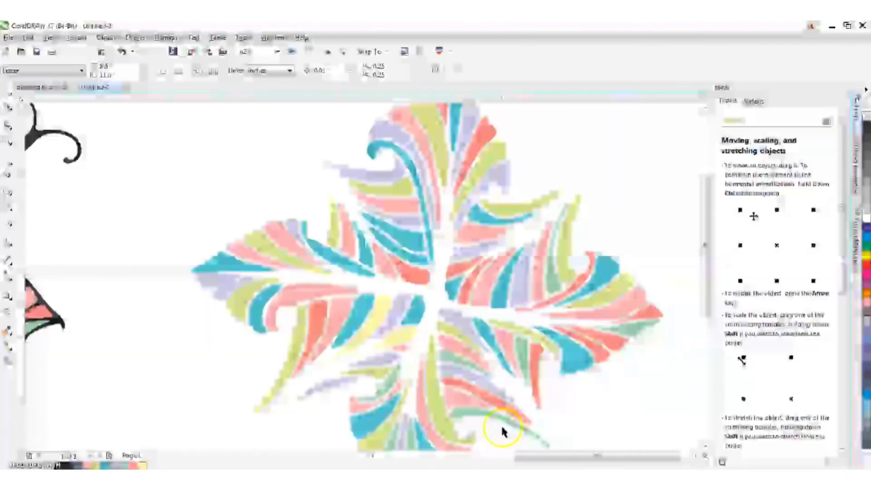
Fill the grey slivers inside the hooked green segment of the copy's lower petal with Moon Green
scroll(454, 449, up, 5)
click(480, 362)
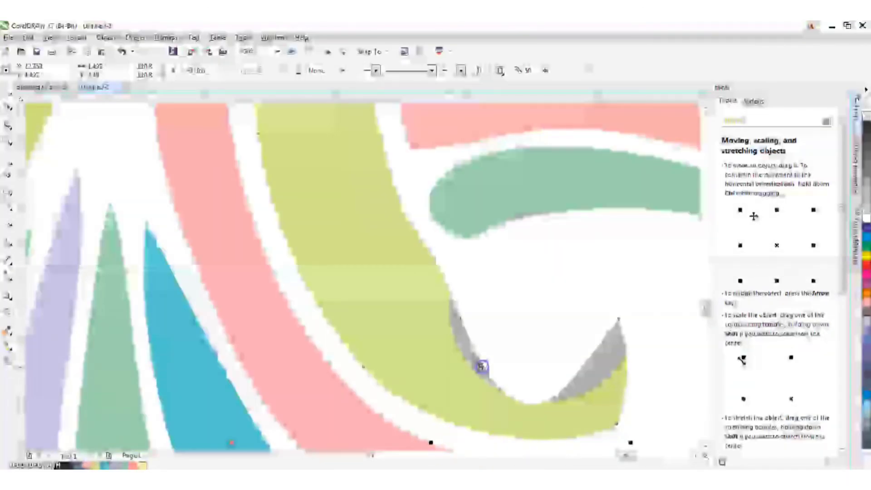
key(Delete)
Fill the grey sliver inside the turquoise curl of the copy's upper petal with Turquoise
scroll(165, 388, down, 5)
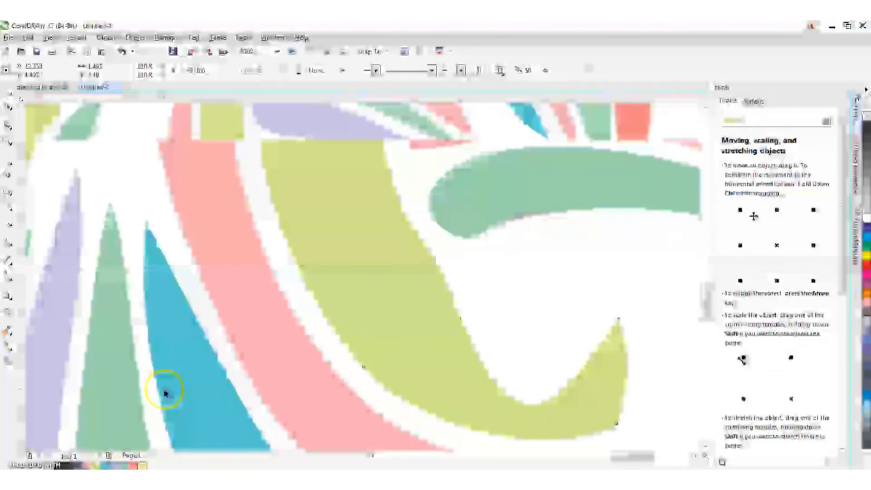
scroll(165, 389, down, 3)
scroll(150, 379, down, 3)
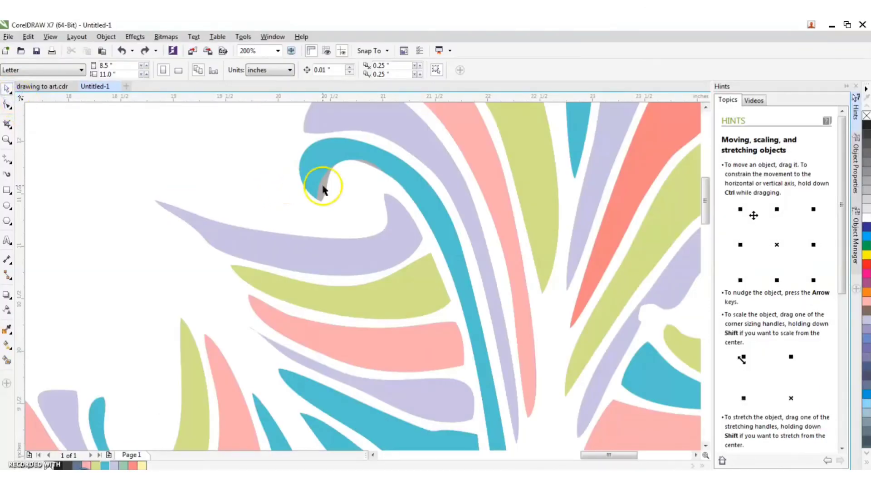
click(323, 186)
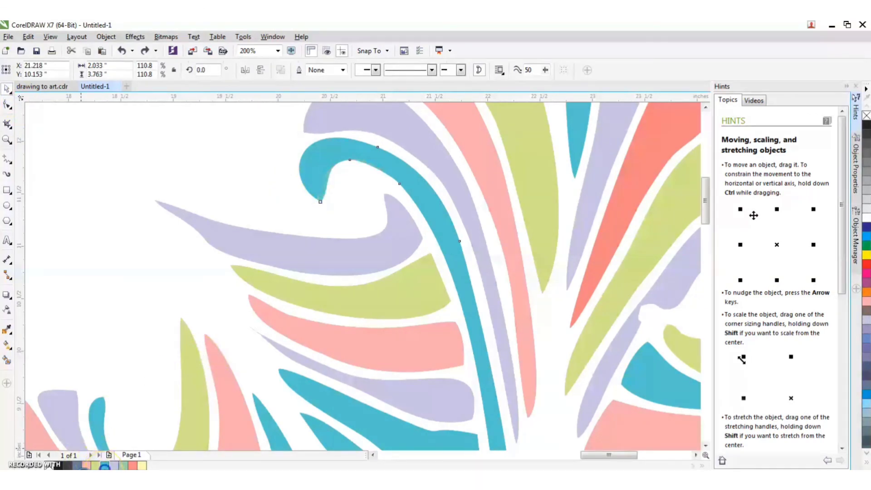
click(105, 465)
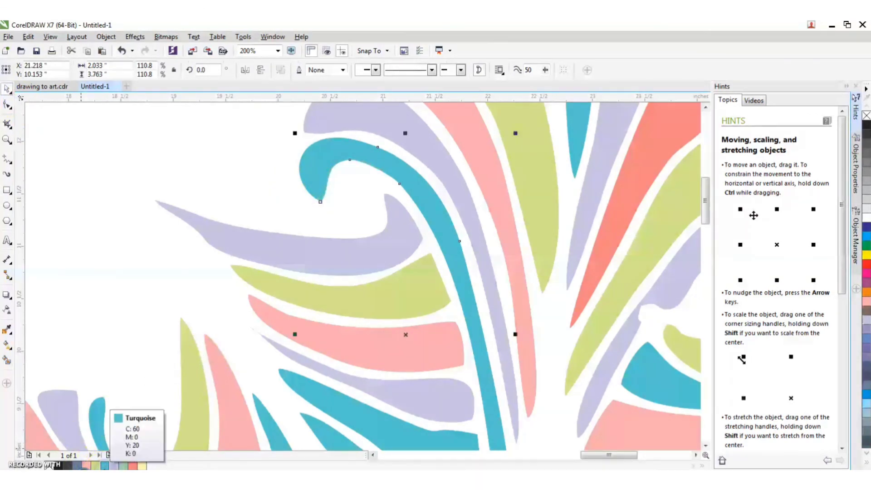
click(133, 244)
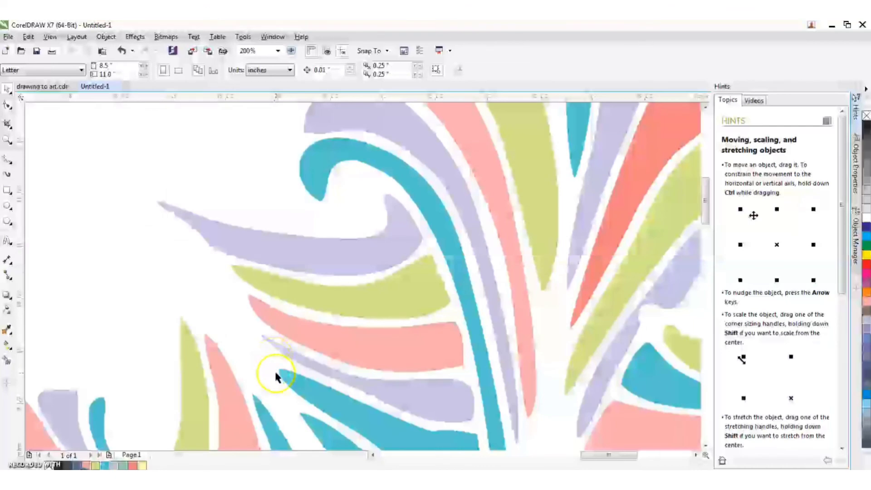
Fill the grey slivers in the notch above the copy's right petal with Moon Green beside the green segment and coral beside the coral one
scroll(276, 373, down, 5)
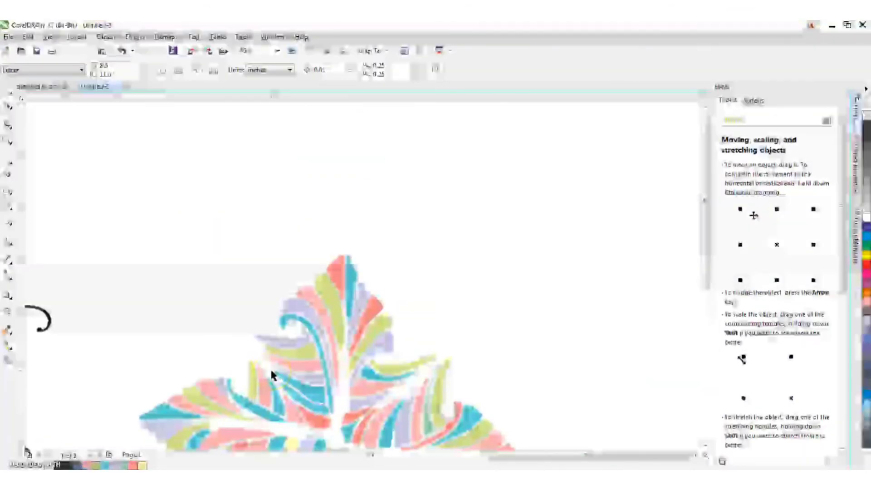
scroll(406, 409, up, 10)
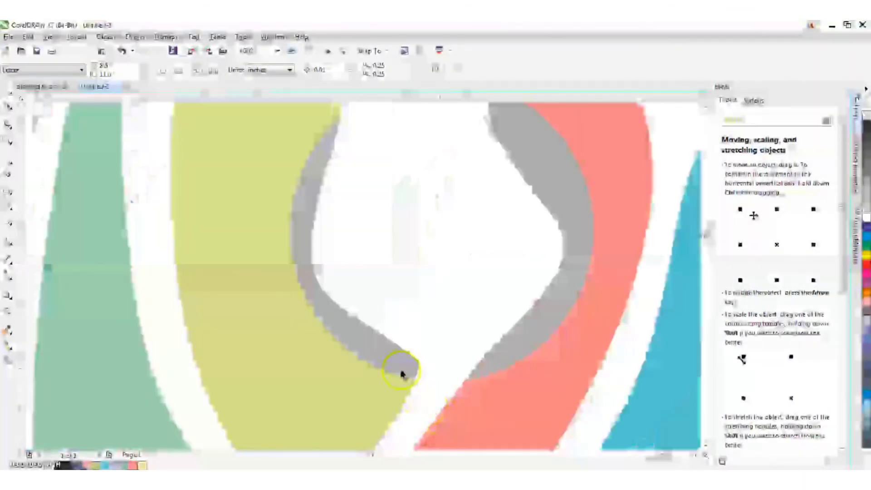
click(401, 373)
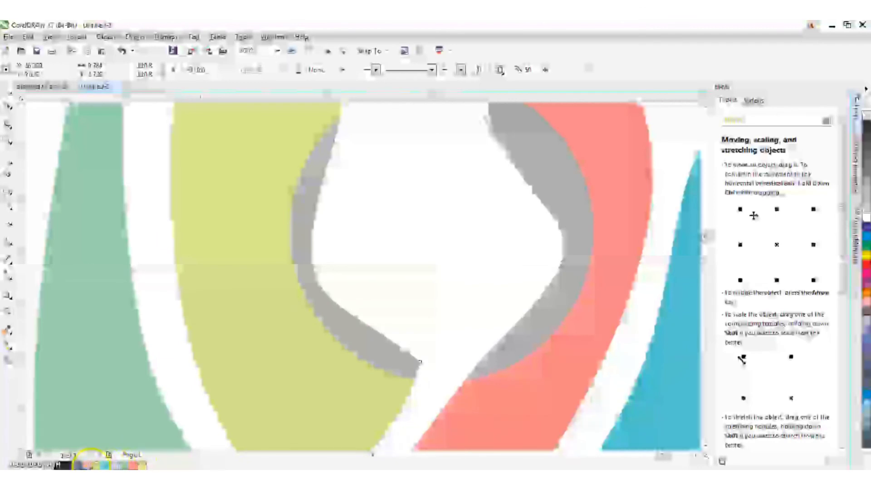
click(94, 466)
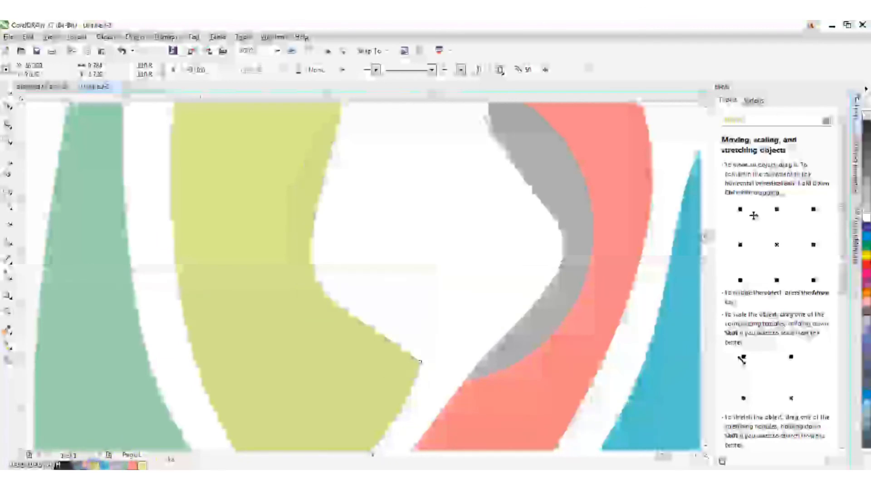
click(483, 391)
click(136, 465)
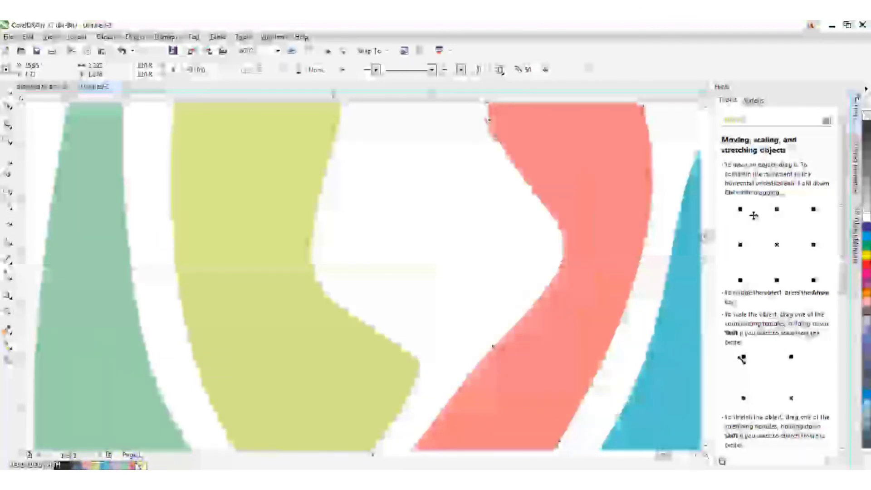
scroll(249, 377, down, 2)
click(352, 221)
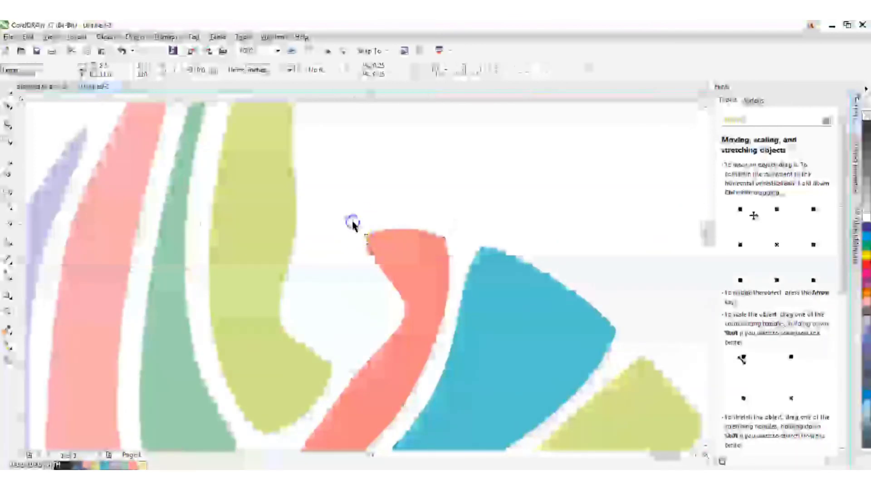
Reshape the notch of the lavender segment on the upper petal's right side by moving its node outward with the Shape tool
scroll(352, 222, down, 4)
scroll(225, 254, up, 4)
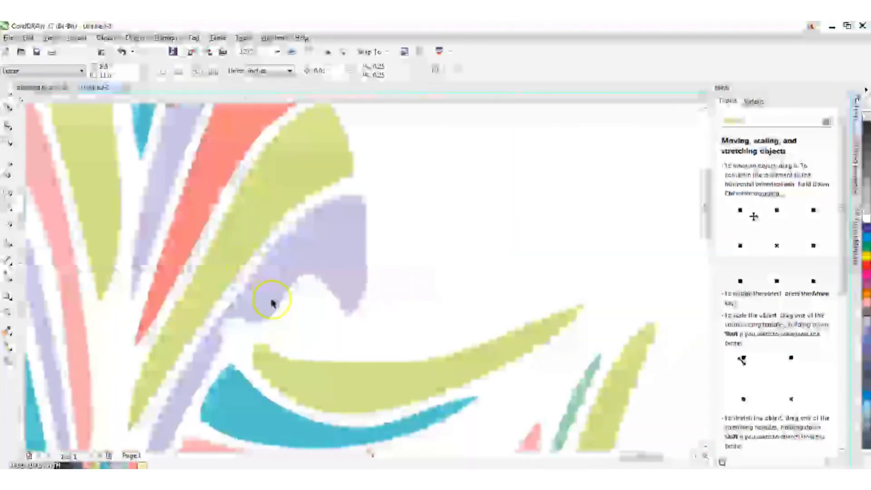
click(221, 345)
scroll(197, 358, up, 2)
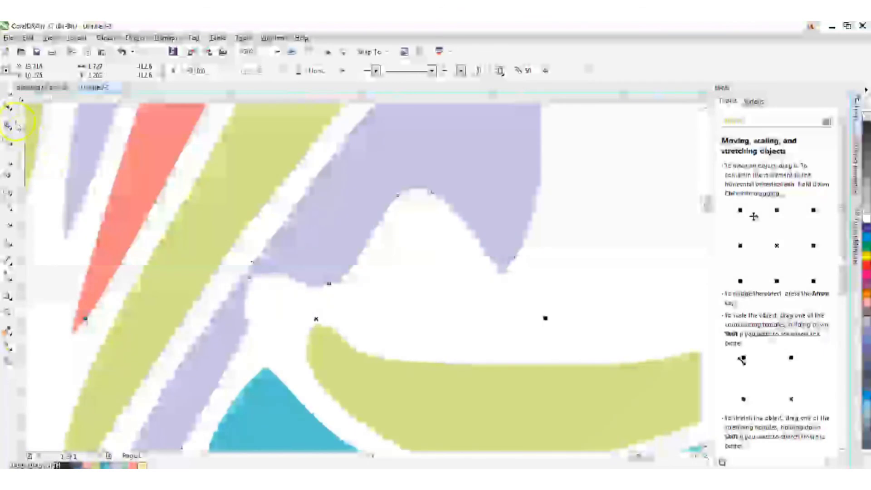
click(8, 103)
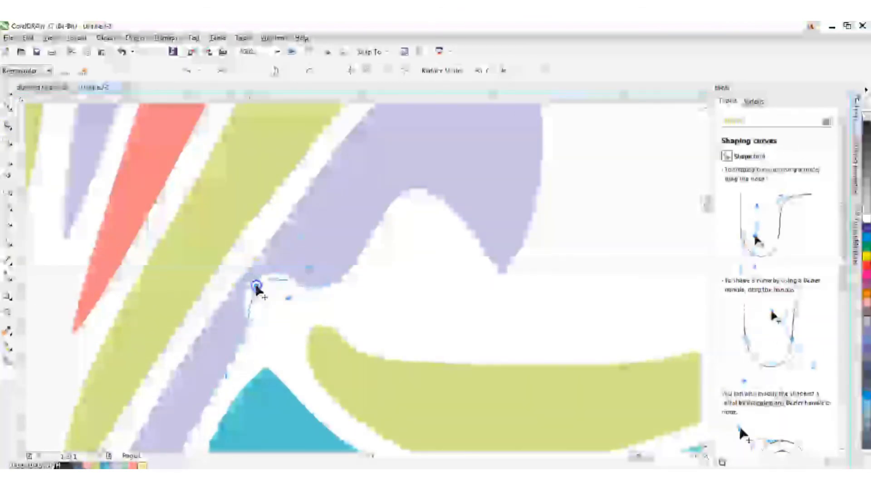
mouse_move(266, 297)
mouse_down()
mouse_move(281, 298)
mouse_move(277, 305)
mouse_up()
click(291, 335)
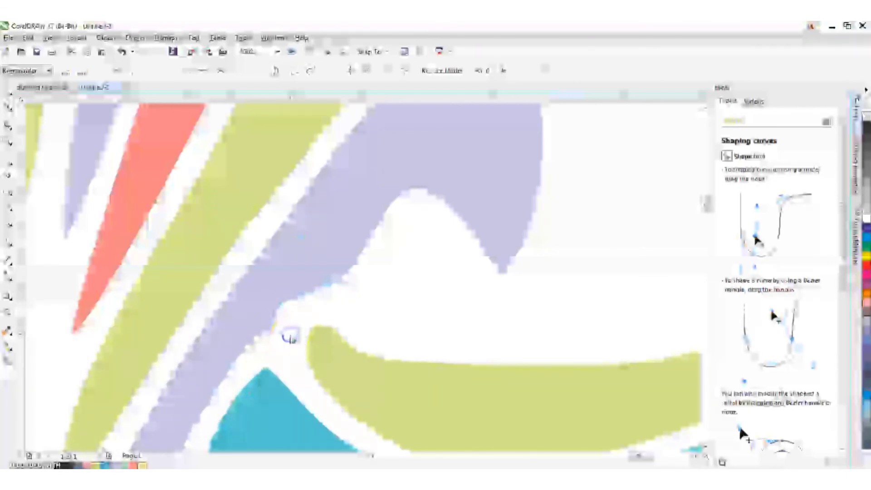
Remove the pointed spur on the lower edge of the upper petal's lavender segment by deleting its node
scroll(257, 342, up, 2)
click(299, 315)
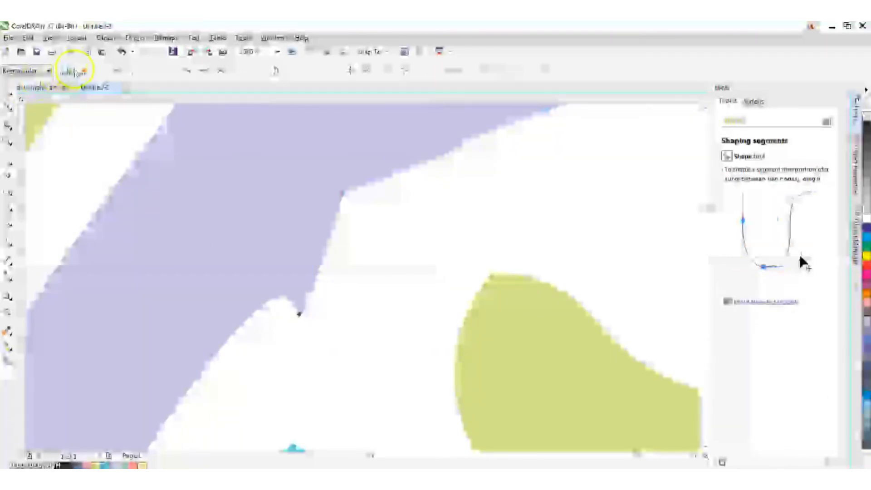
click(68, 69)
click(305, 293)
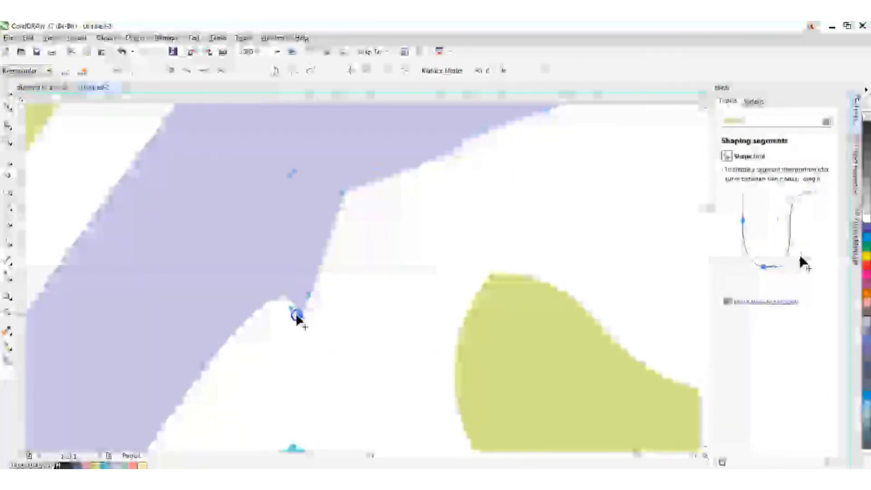
key(Delete)
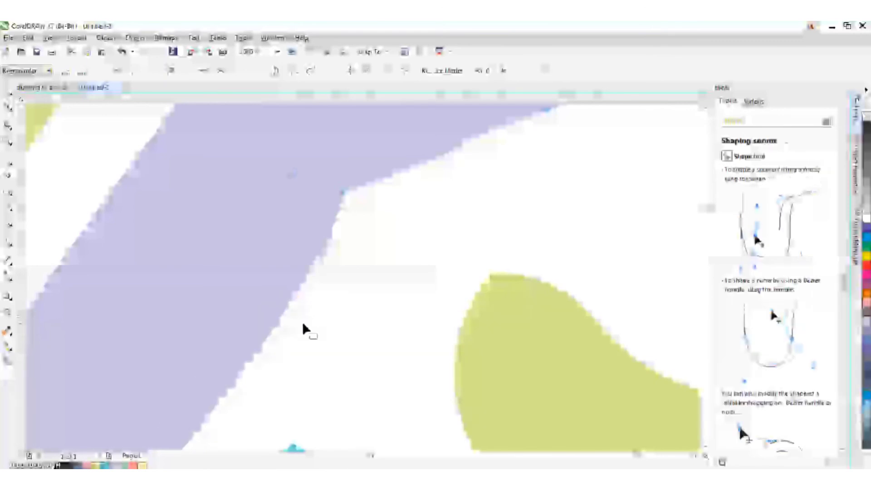
scroll(327, 278, down, 2)
scroll(342, 278, down, 2)
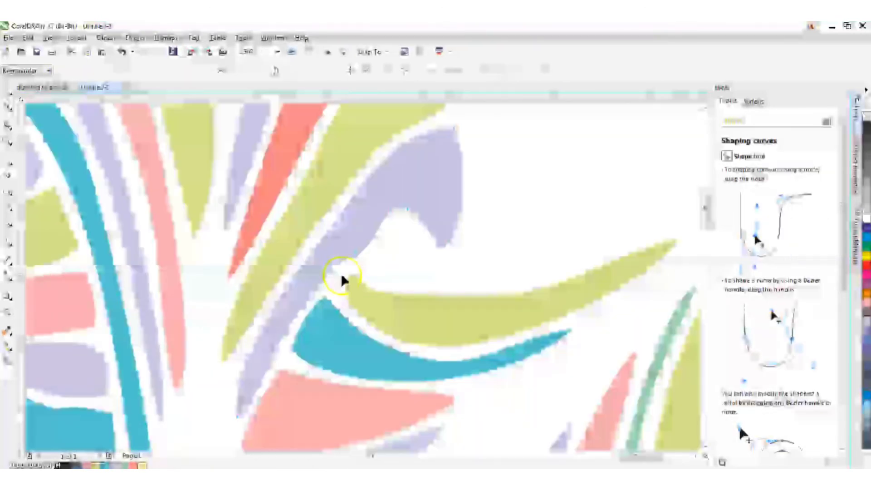
Reshape the inner edge of the lavender segment below its hook into a smoother curve with the Shape tool
scroll(376, 259, up, 4)
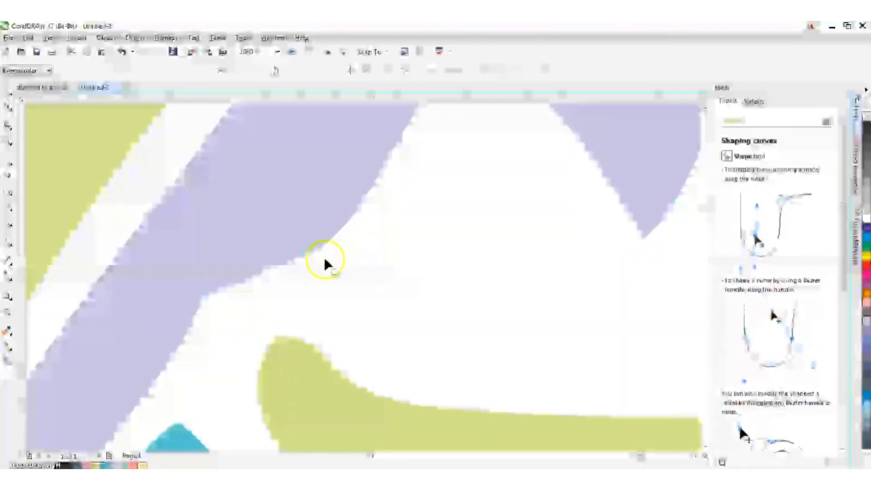
drag(302, 257, 313, 239)
click(364, 197)
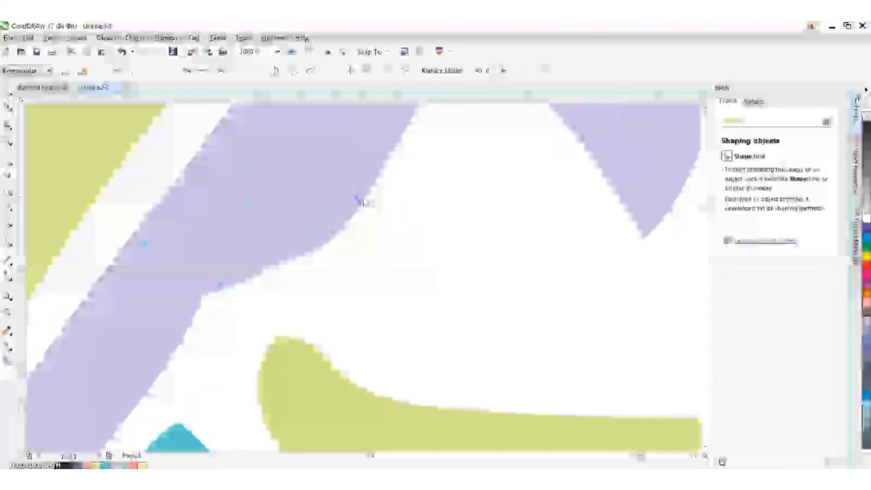
scroll(353, 258, down, 3)
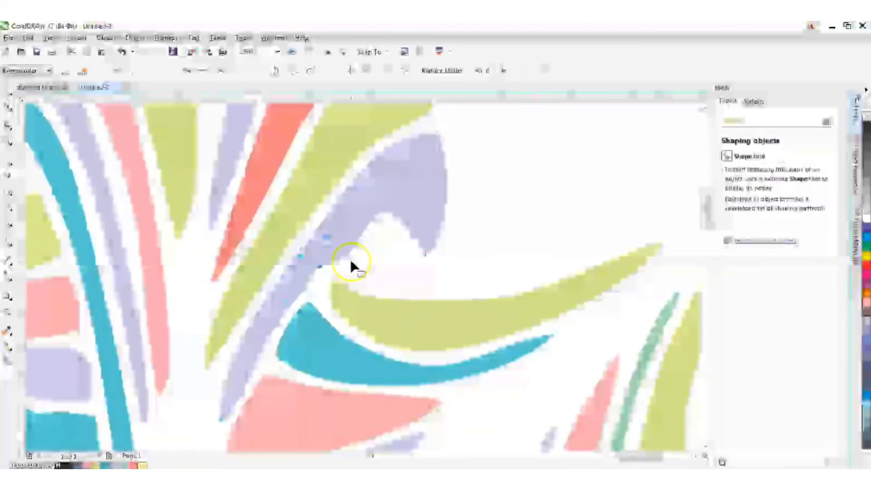
click(351, 249)
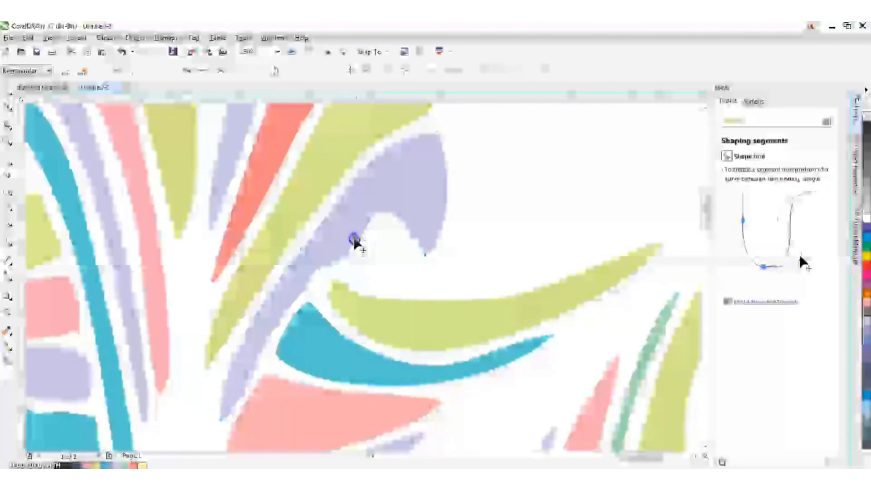
click(371, 264)
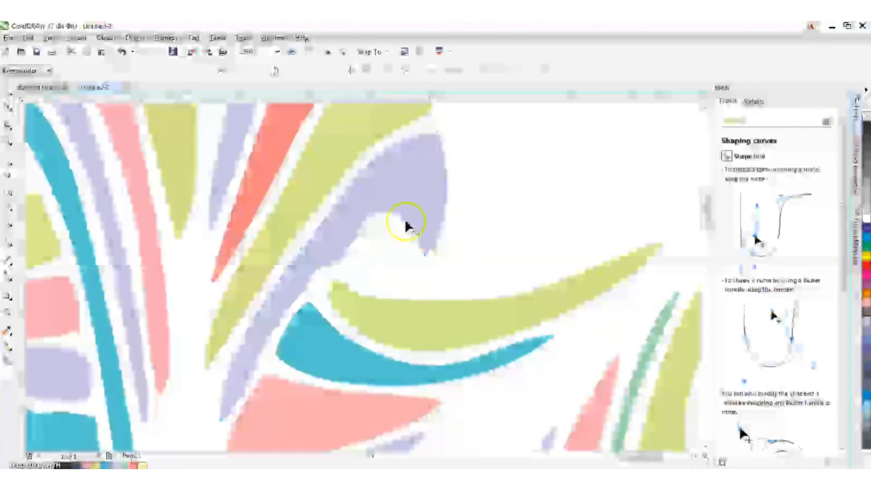
Even out the inner edge of the hooked lavender segment with the Smooth tool
click(443, 325)
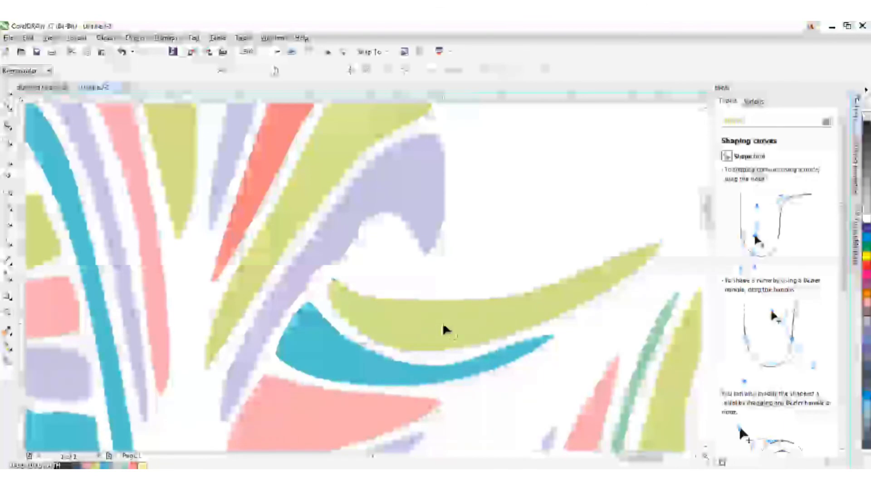
click(9, 107)
click(9, 123)
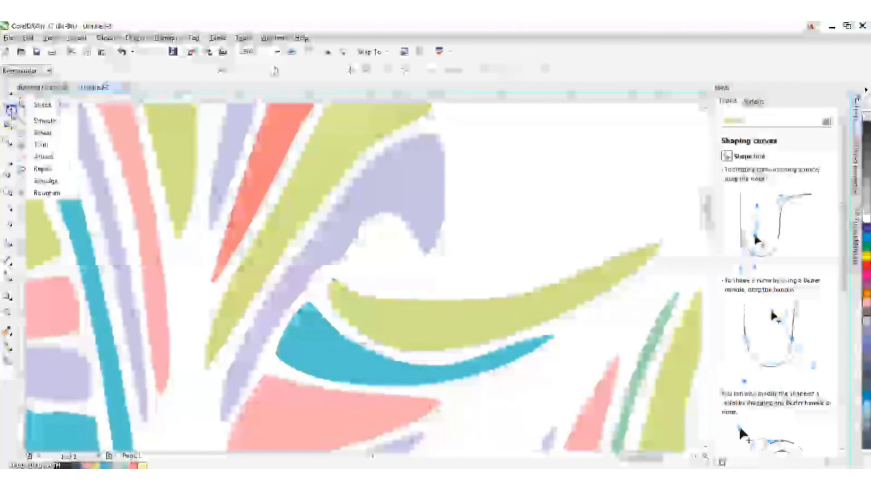
click(38, 120)
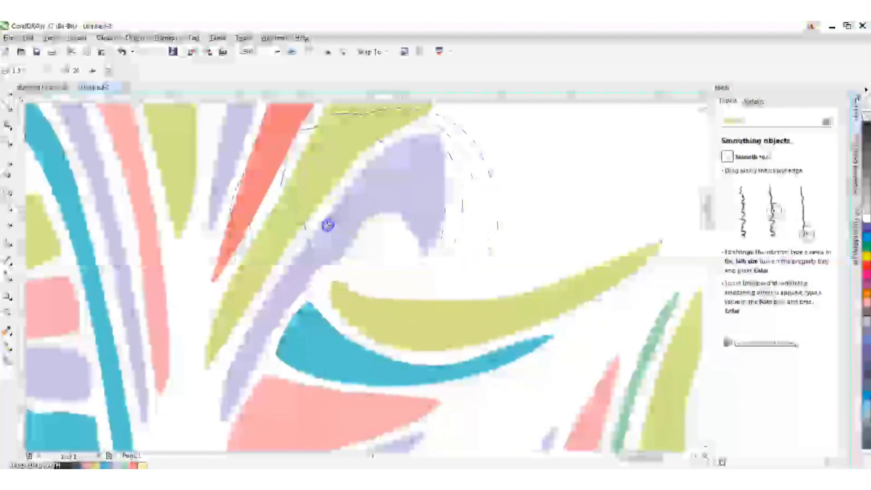
click(228, 231)
click(33, 117)
click(8, 93)
click(373, 239)
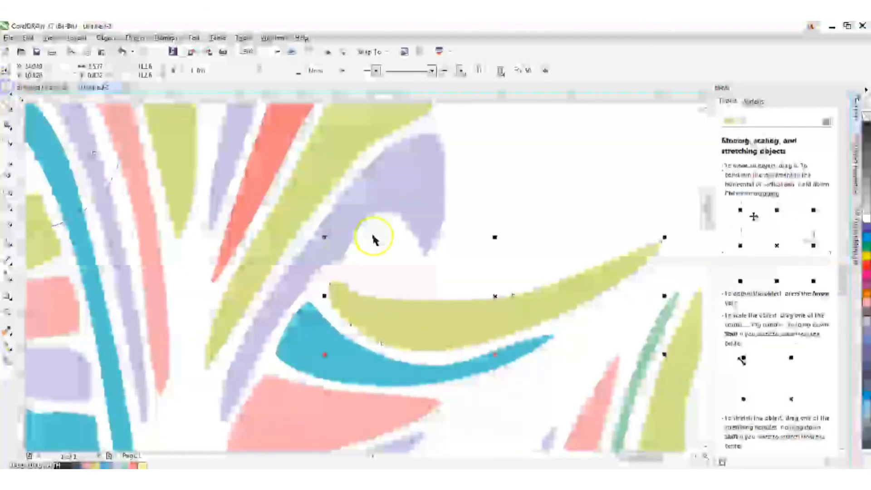
click(8, 108)
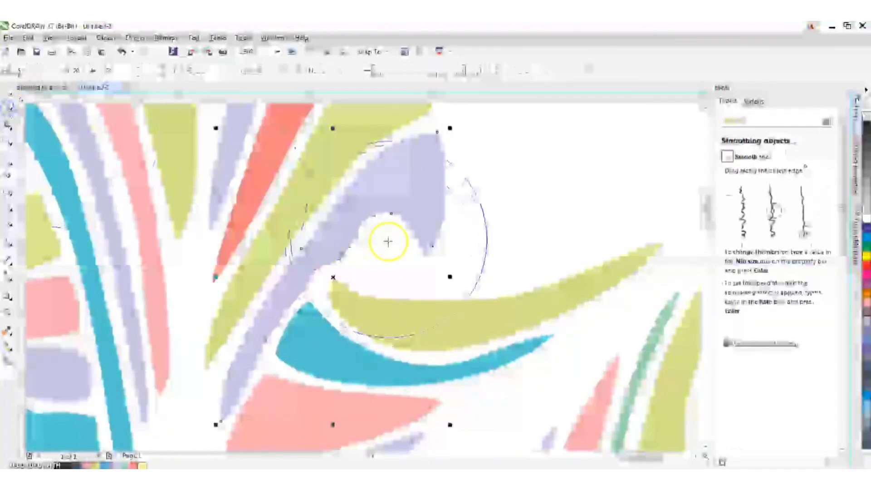
mouse_move(397, 222)
mouse_down()
mouse_move(361, 224)
mouse_move(371, 231)
mouse_move(324, 249)
mouse_move(300, 278)
mouse_move(355, 259)
mouse_move(309, 259)
mouse_move(363, 286)
mouse_move(391, 326)
mouse_move(370, 267)
mouse_move(354, 282)
mouse_up()
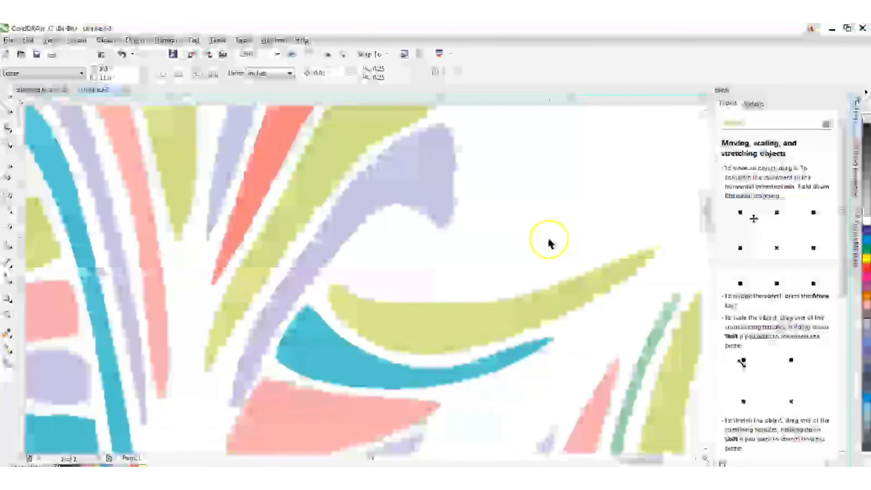
Widen the coral curl on the right petal by pulling its inner edge into the notch with the Shape tool
scroll(549, 244, down, 1)
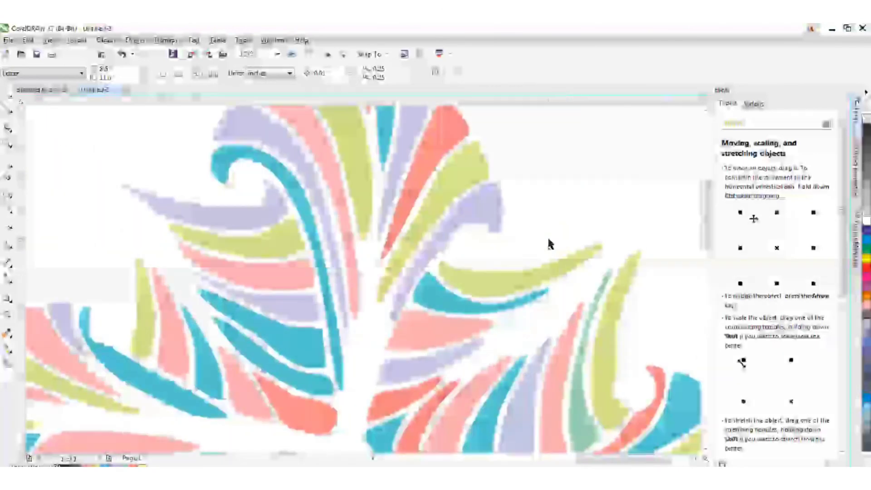
scroll(548, 244, down, 2)
scroll(537, 397, up, 2)
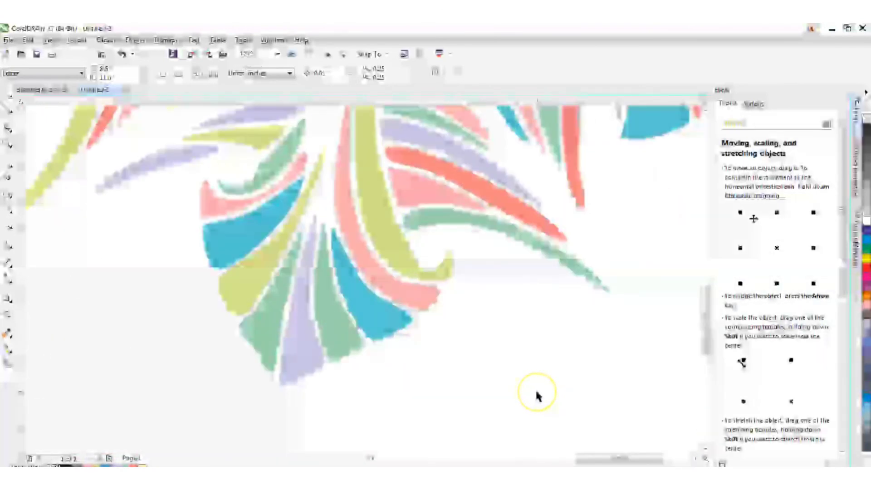
scroll(537, 396, down, 1)
scroll(607, 145, up, 4)
scroll(618, 188, up, 1)
click(622, 183)
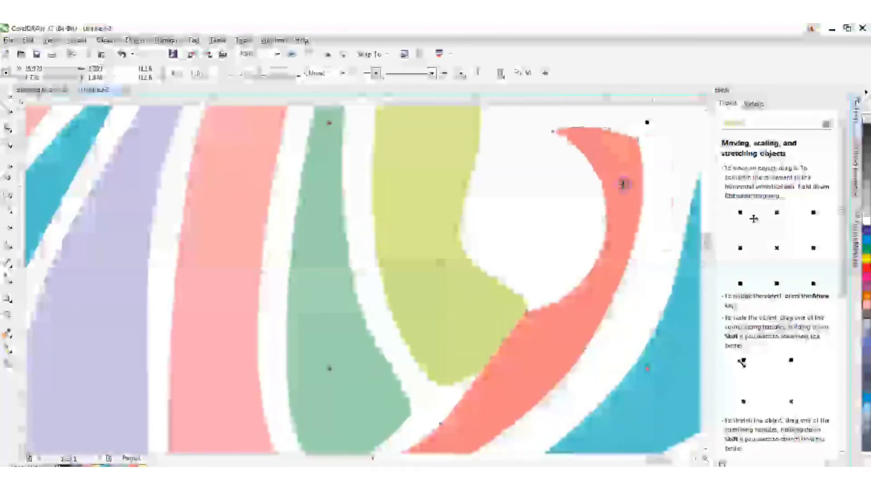
click(121, 54)
click(8, 111)
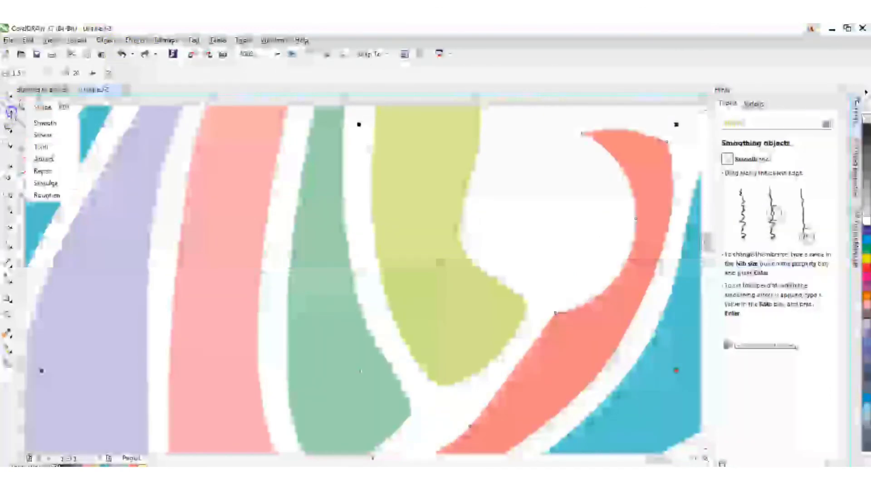
click(32, 108)
scroll(642, 222, up, 1)
scroll(632, 222, down, 1)
drag(630, 218, 599, 218)
Add a node on the inner edge of the right petal's coral curl and reshape the curve around it
click(577, 302)
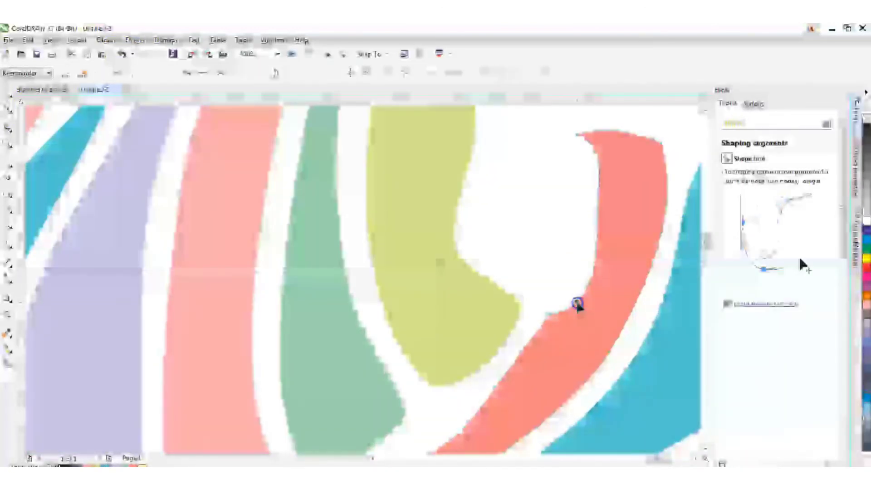
click(65, 75)
drag(576, 301, 595, 185)
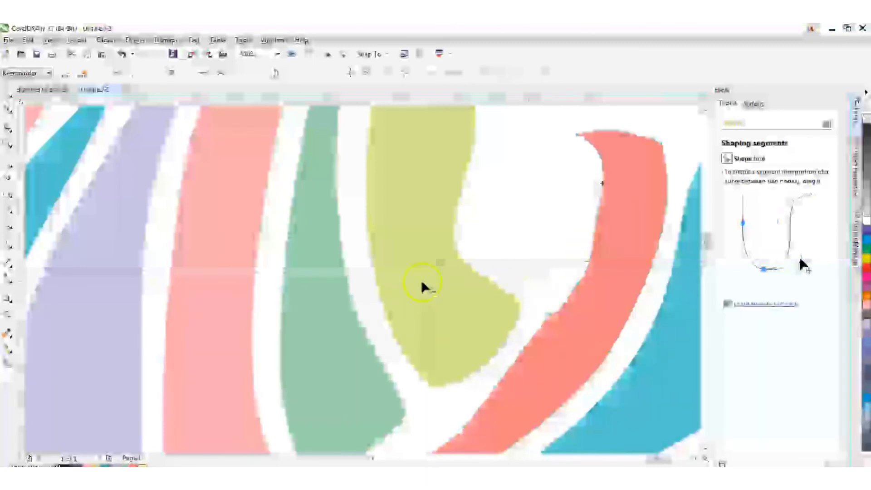
Soften the inner bend of the green segment beside the coral curl by pulling its edge outward
scroll(436, 274, down, 2)
scroll(449, 272, up, 3)
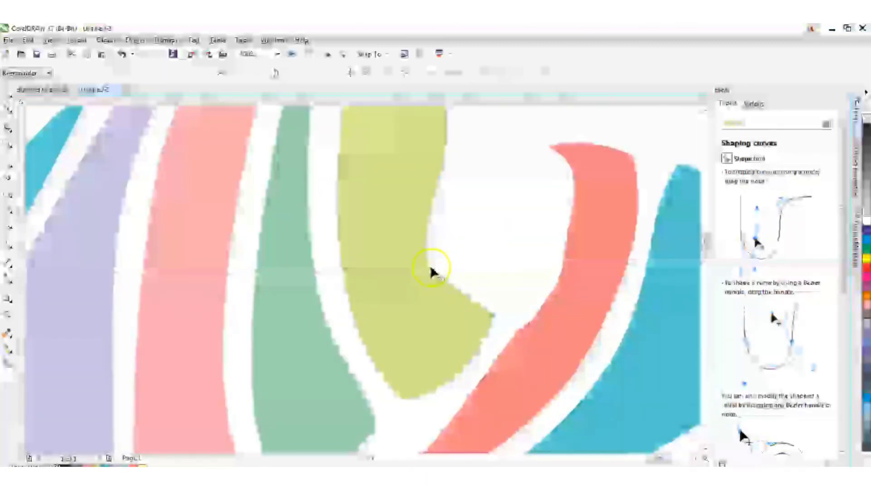
drag(435, 270, 445, 276)
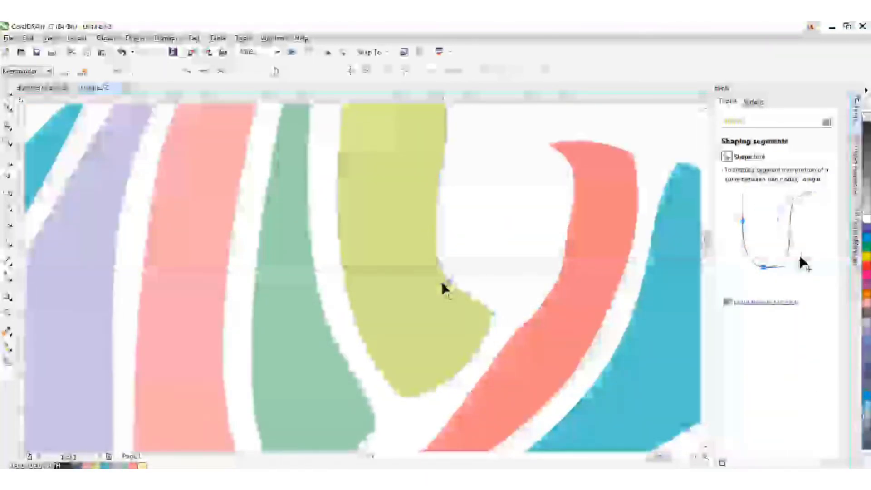
click(456, 284)
Thicken the narrow neck near the coral curl's inner tip by moving its node and adjoining edge outward
scroll(458, 284, down, 5)
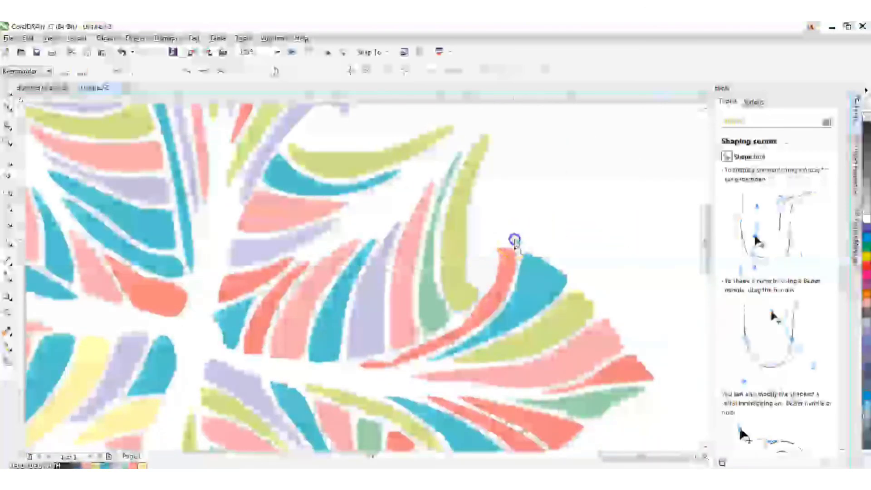
click(389, 379)
scroll(386, 311, up, 5)
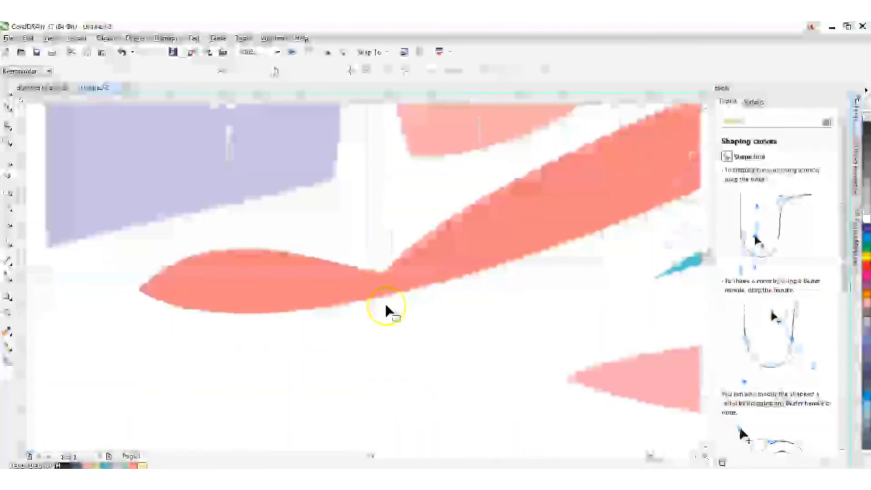
drag(383, 279, 398, 252)
click(368, 258)
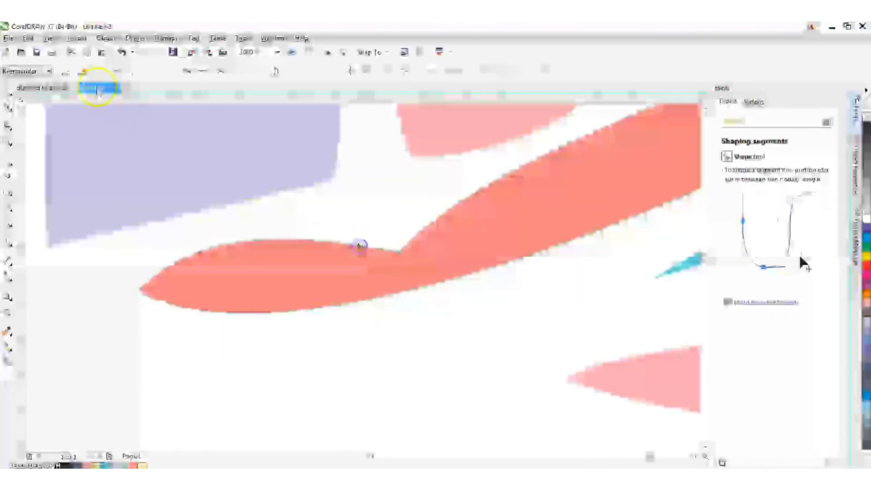
click(252, 204)
click(359, 249)
mouse_move(359, 248)
mouse_down()
mouse_move(334, 245)
mouse_move(348, 239)
mouse_up()
Delete the sharp node at the neck of the coral curl's upper edge
click(428, 255)
scroll(396, 261, up, 2)
click(406, 233)
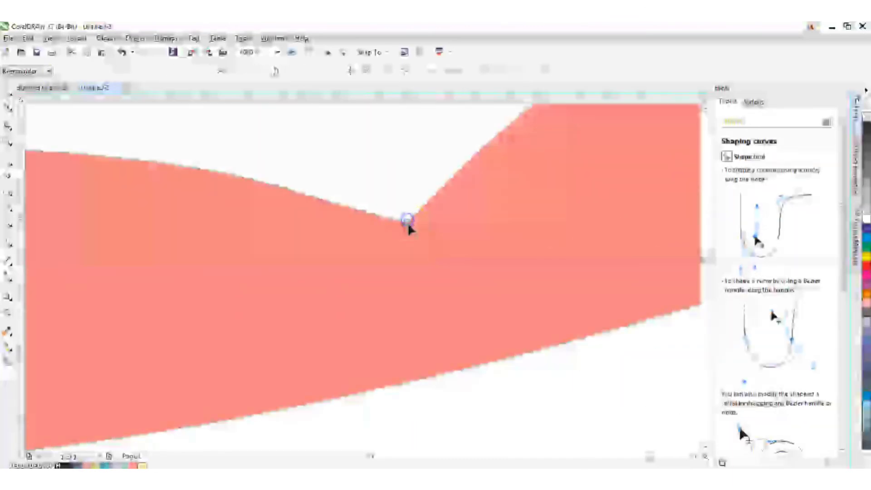
key(Delete)
scroll(411, 277, down, 3)
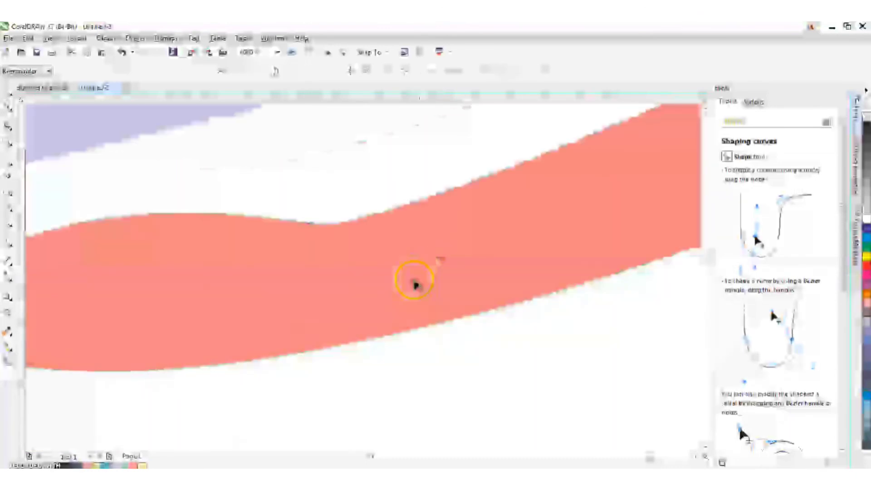
Smooth the long edge of the coral curl toward its inner tip with the Smooth tool, then deselect it
scroll(394, 282, down, 2)
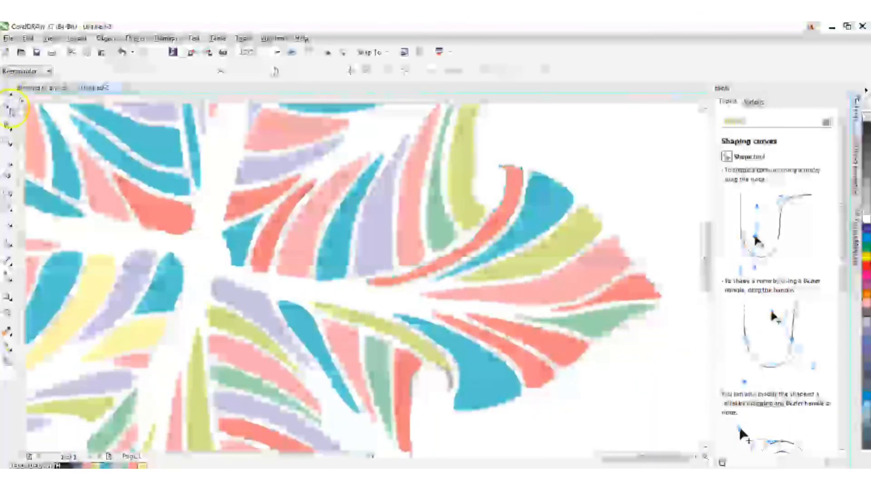
click(14, 113)
click(43, 122)
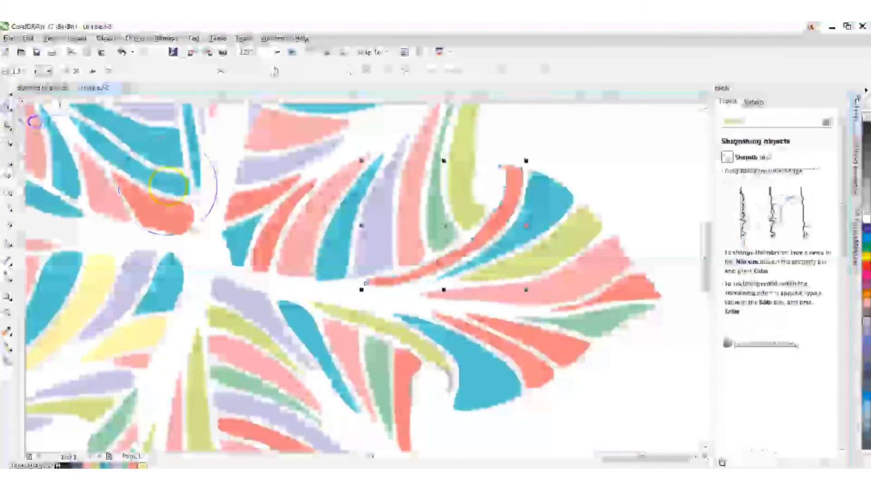
mouse_move(475, 241)
mouse_down()
mouse_move(498, 205)
mouse_move(503, 220)
mouse_move(507, 199)
mouse_move(498, 237)
mouse_move(442, 272)
mouse_move(387, 284)
mouse_move(422, 284)
mouse_up()
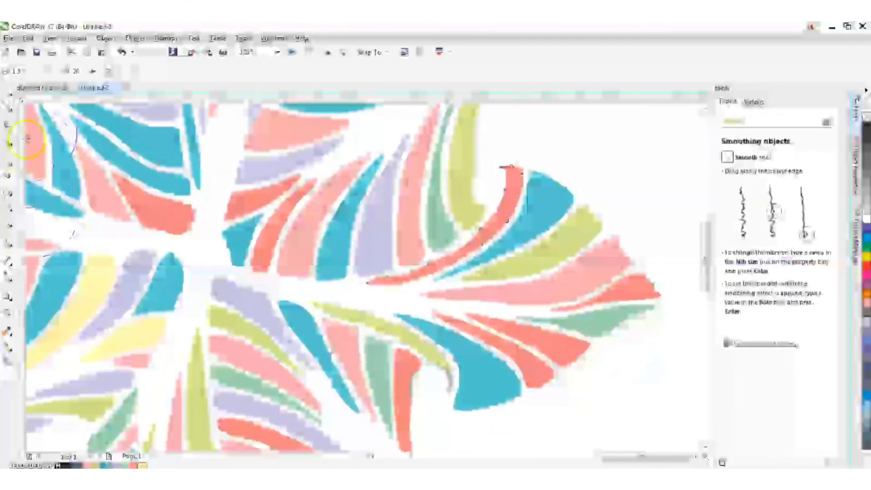
click(10, 95)
click(662, 371)
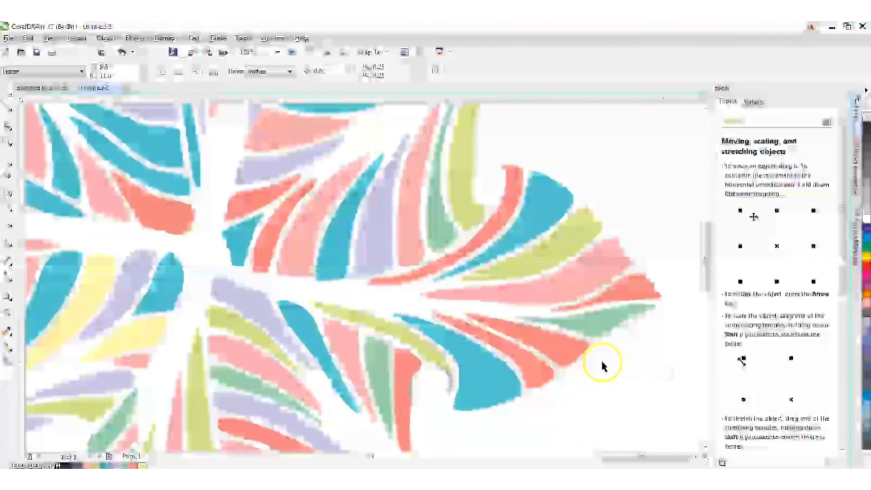
Fill the grey sliver inside the green hook below the right petal with the muted sea green
scroll(382, 443, up, 2)
click(491, 224)
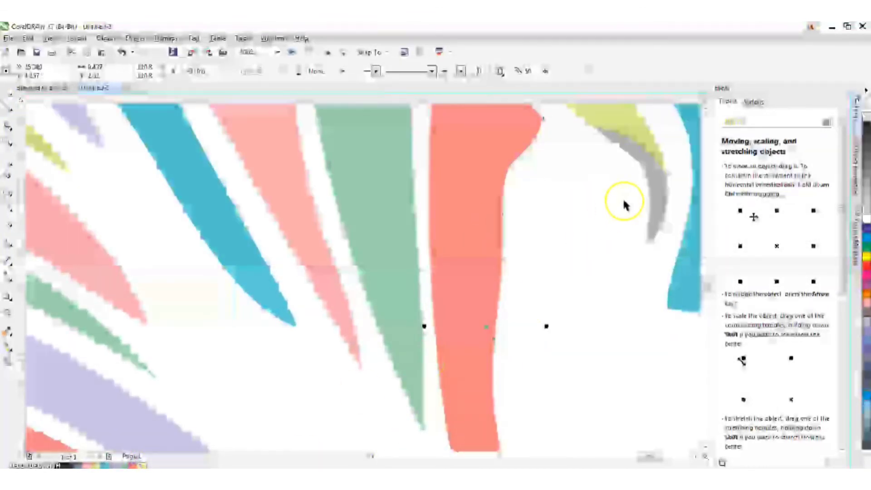
click(654, 198)
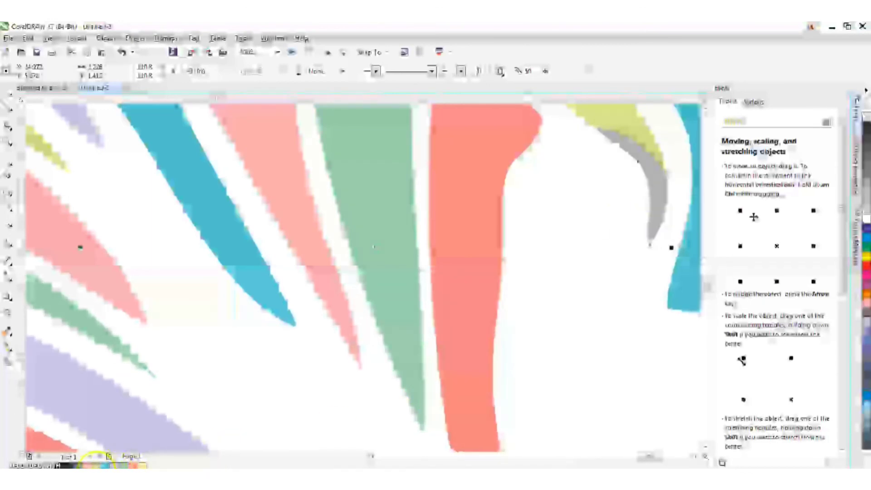
click(85, 465)
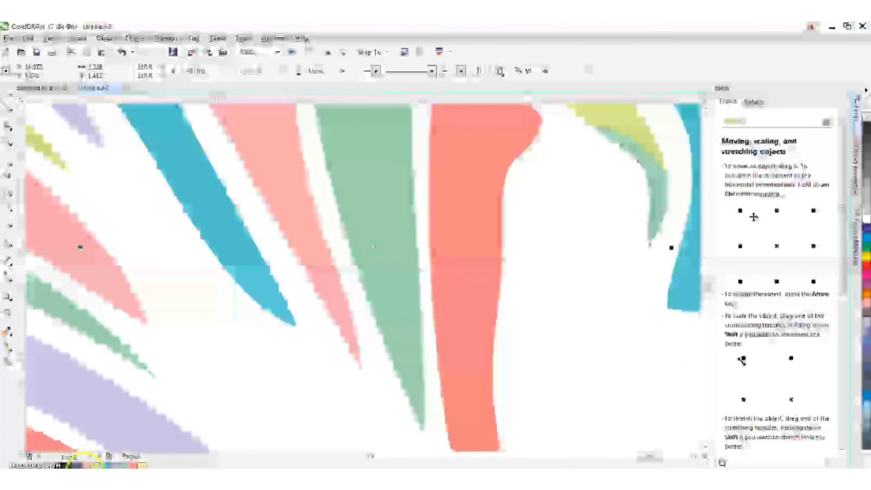
Fill the grey sliver on the inner edge of the left petal's long yellow-green segment with the same yellow-green
click(576, 360)
scroll(571, 361, down, 4)
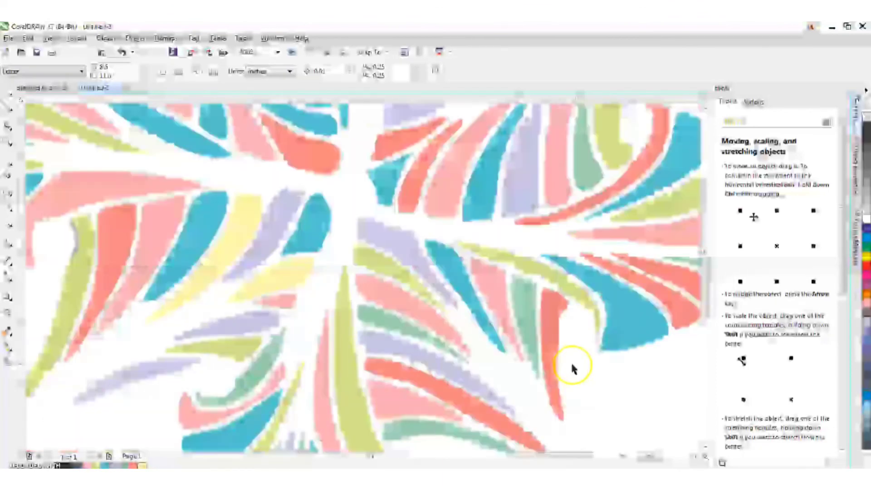
scroll(315, 306, up, 5)
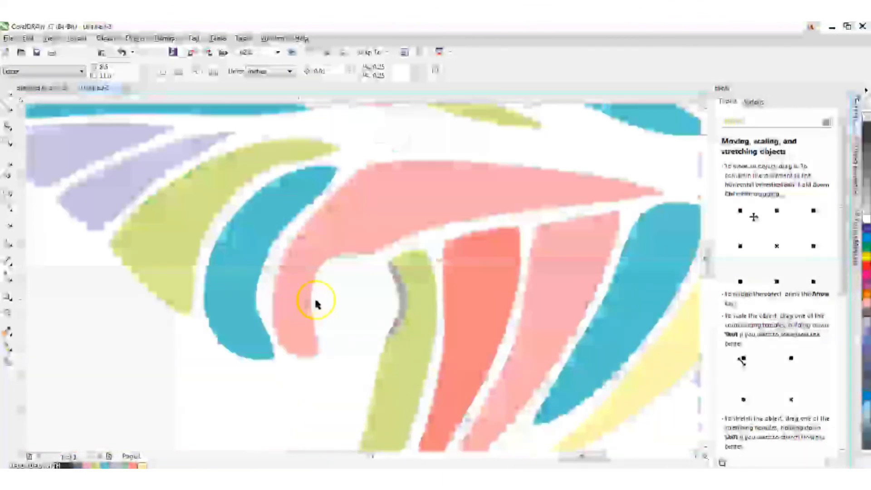
click(402, 307)
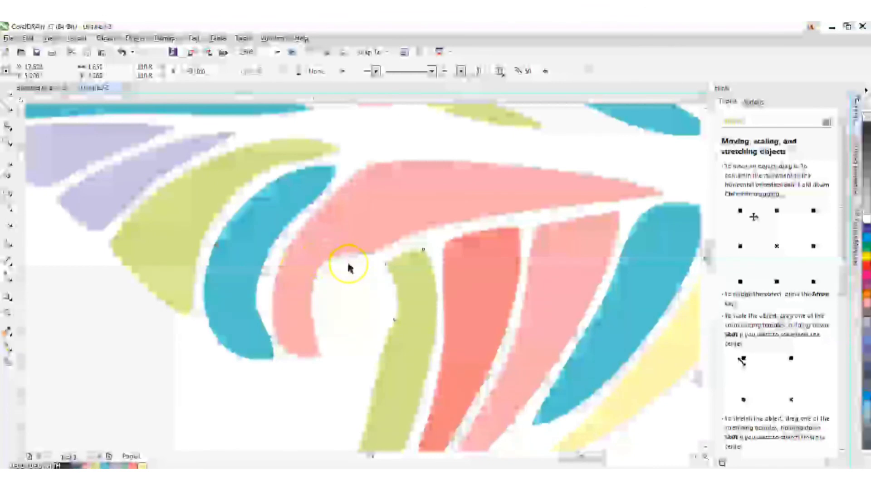
Fill the darker sliver on the lower edge of the left petal's large pink curl with light pink and deselect it
scroll(348, 266, up, 5)
click(141, 465)
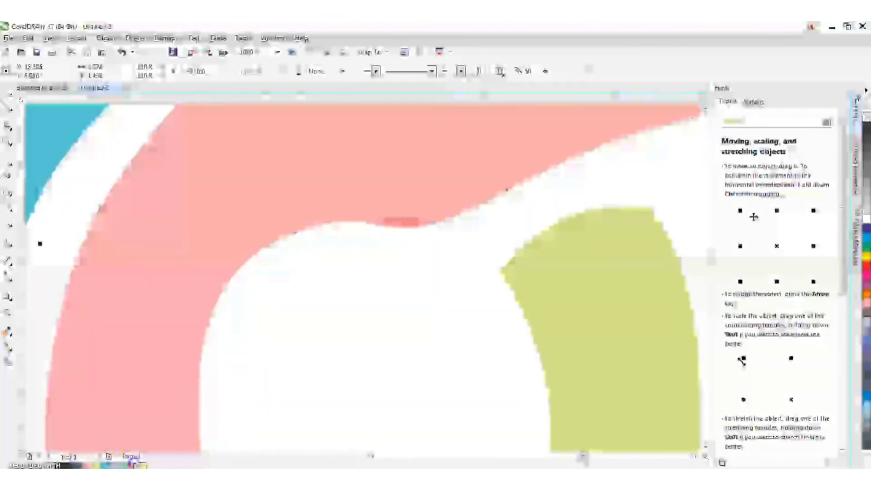
click(420, 410)
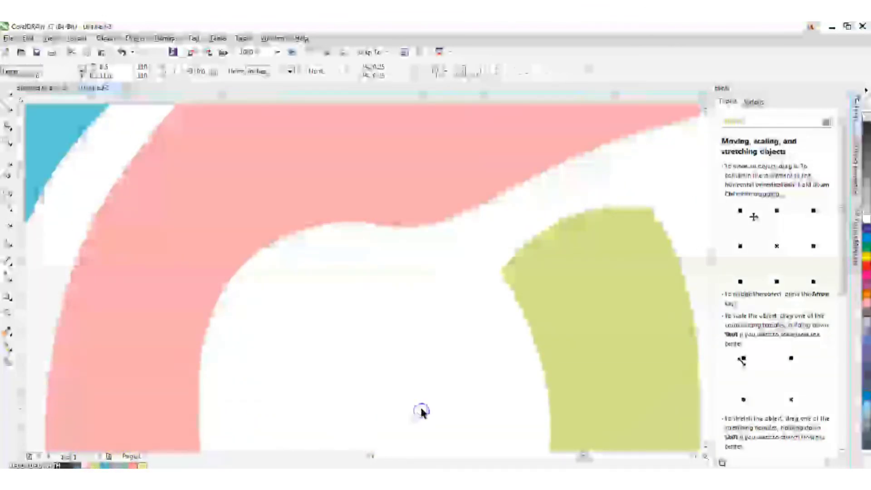
Shift the left petal's teal hooked segment aside and delete the grey duplicate shape lying behind it
scroll(420, 410, down, 3)
scroll(421, 411, down, 2)
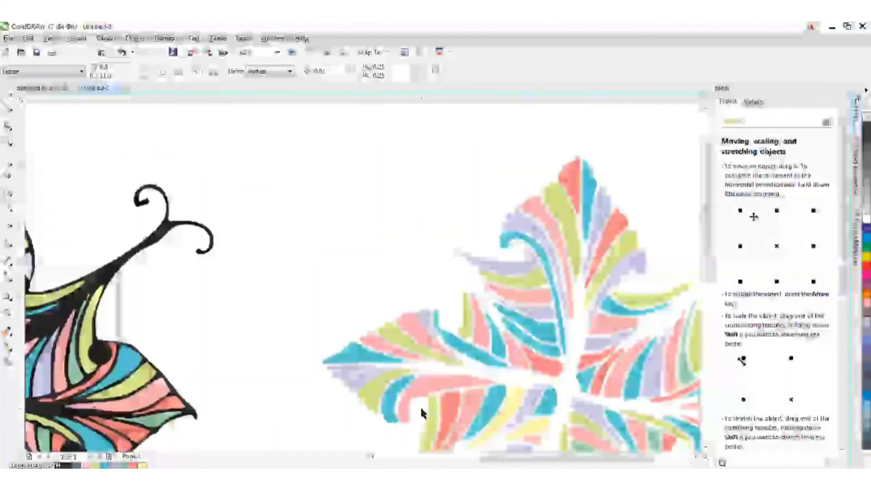
click(438, 312)
scroll(450, 336, up, 3)
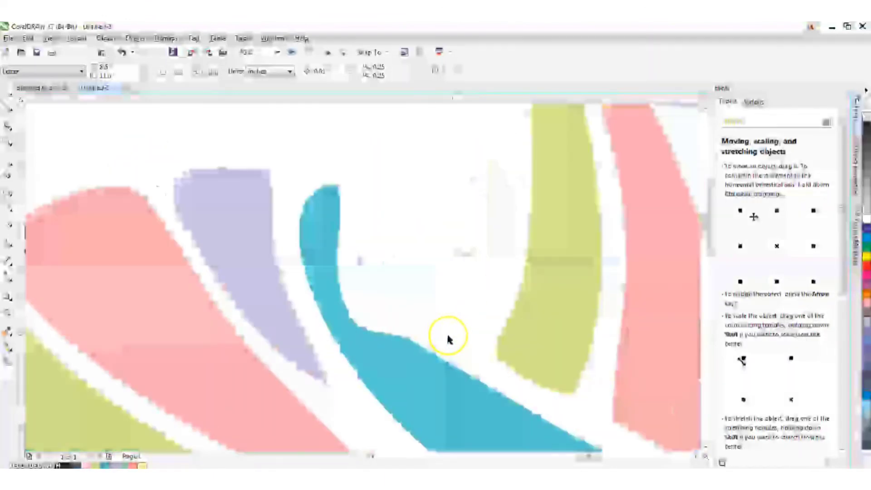
click(356, 333)
drag(380, 343, 372, 323)
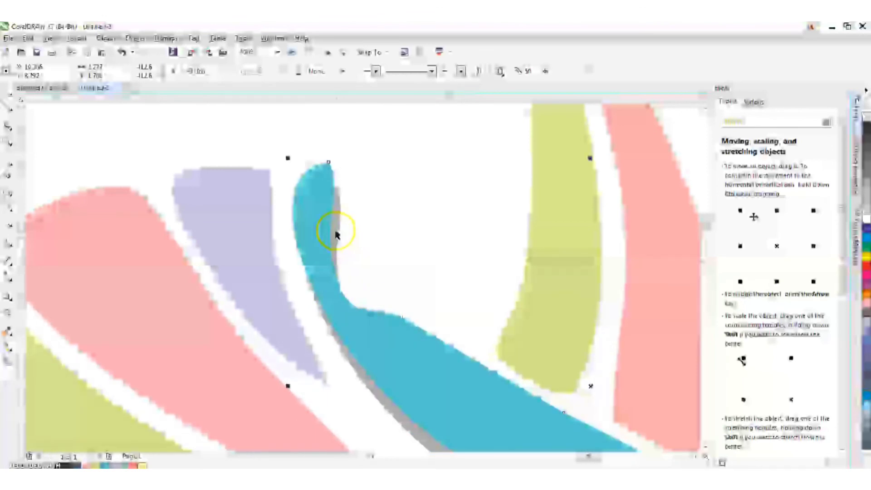
drag(337, 233, 367, 223)
key(Delete)
Move the teal hooked segment back down into the gap beside the lavender segment
scroll(375, 282, down, 4)
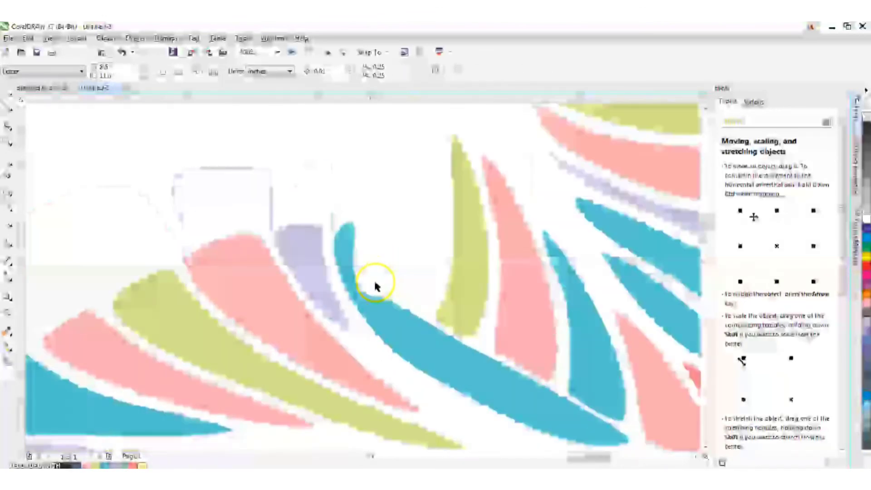
click(430, 333)
click(430, 333)
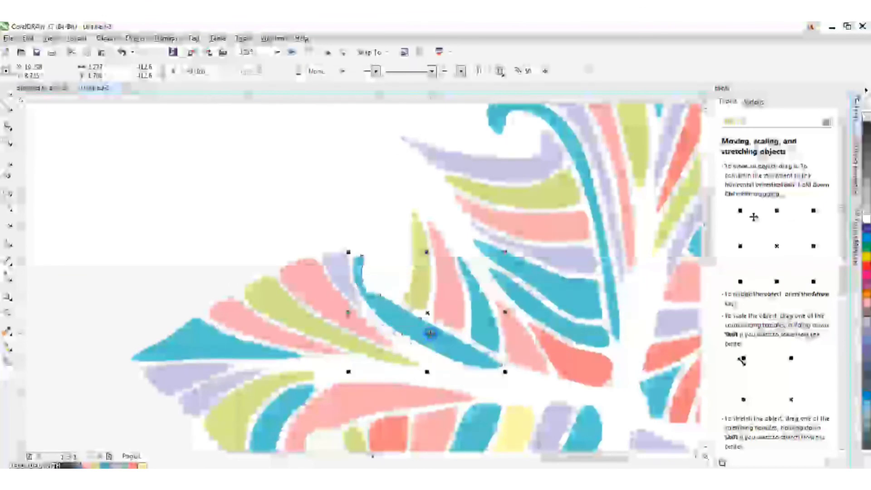
Add a node on the inner edge of the teal hook's neck and pull it slightly outward to thicken the neck
scroll(360, 263, up, 2)
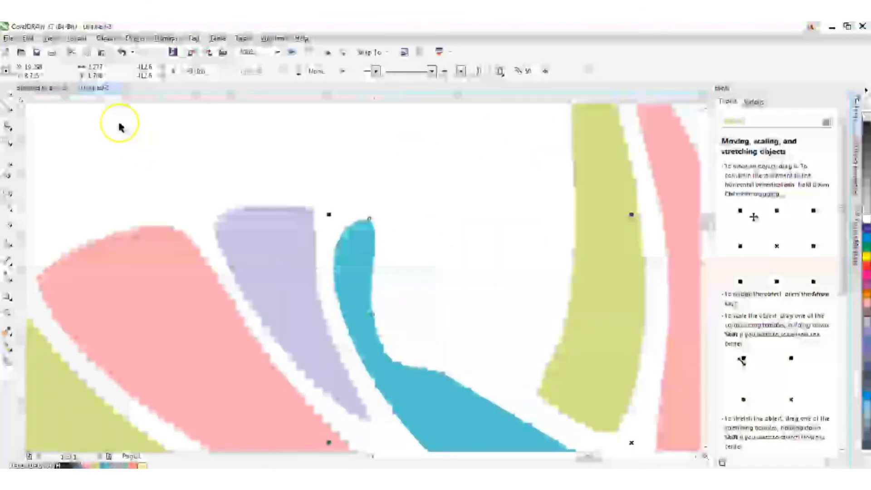
click(12, 116)
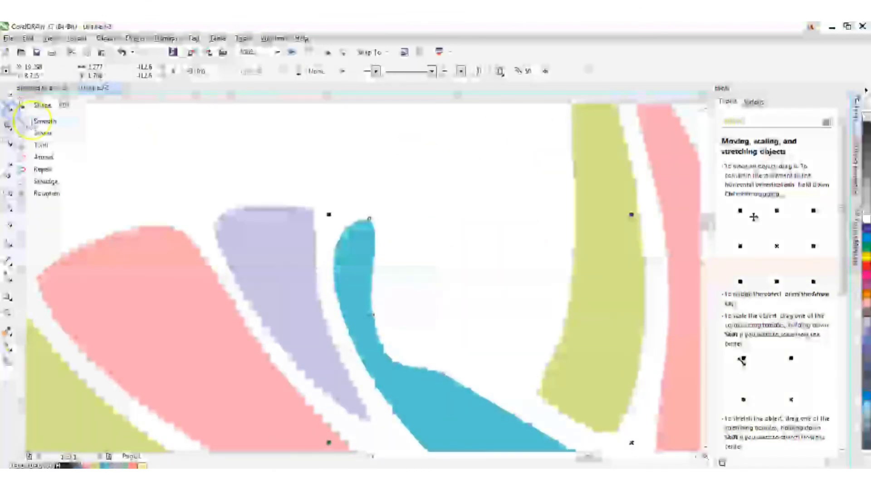
click(42, 107)
scroll(350, 325, up, 3)
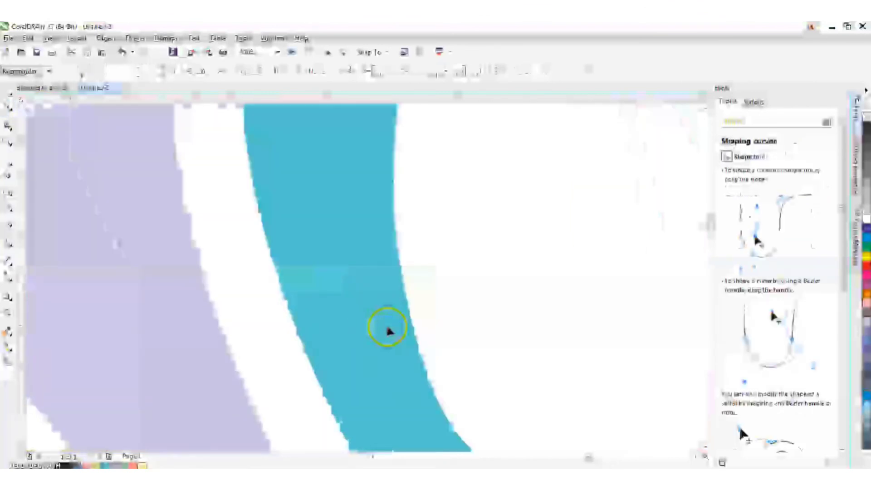
click(402, 278)
click(65, 71)
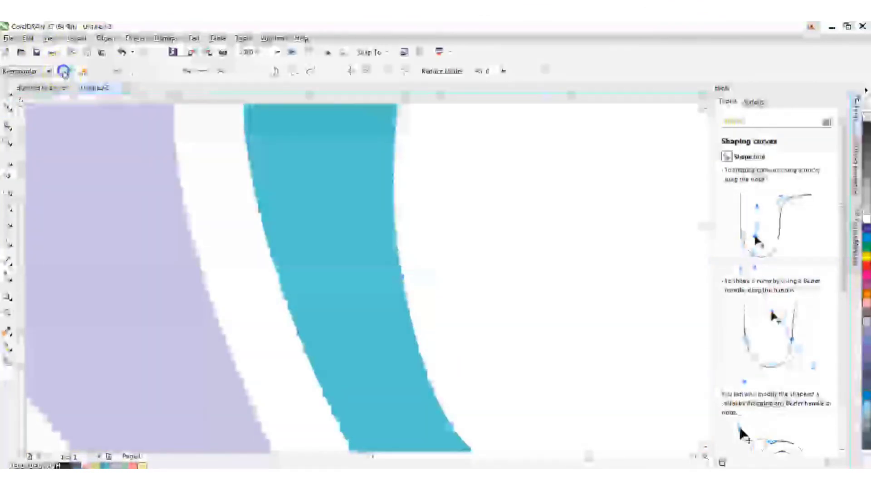
drag(402, 277, 415, 280)
scroll(403, 317, down, 3)
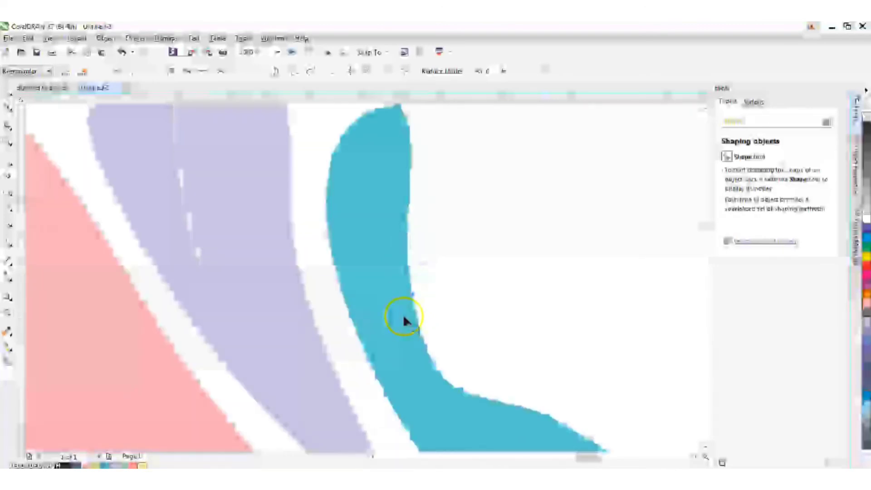
Delete the node at the sharp inner bend of the teal hook
scroll(436, 362, up, 2)
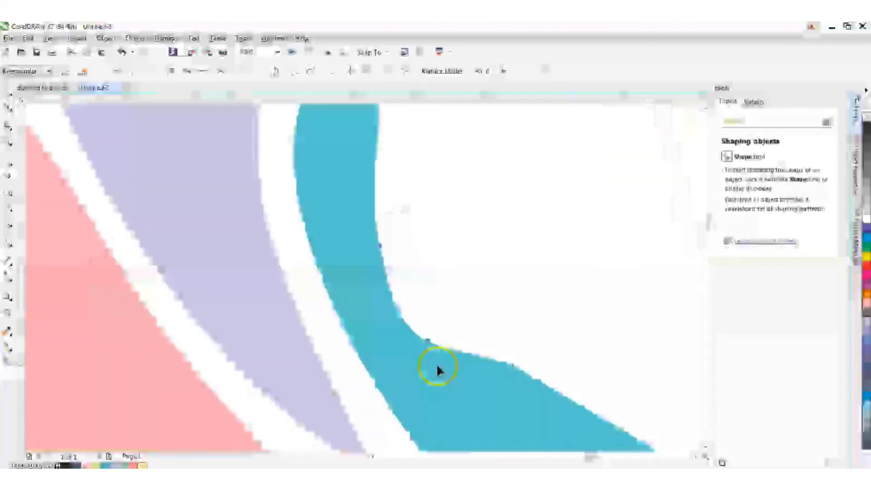
double_click(427, 340)
scroll(418, 363, down, 2)
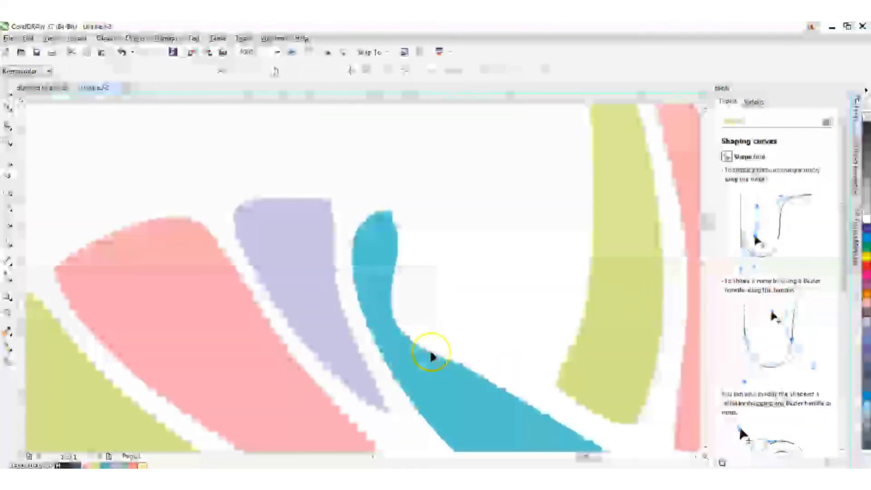
scroll(449, 358, down, 2)
scroll(464, 383, up, 3)
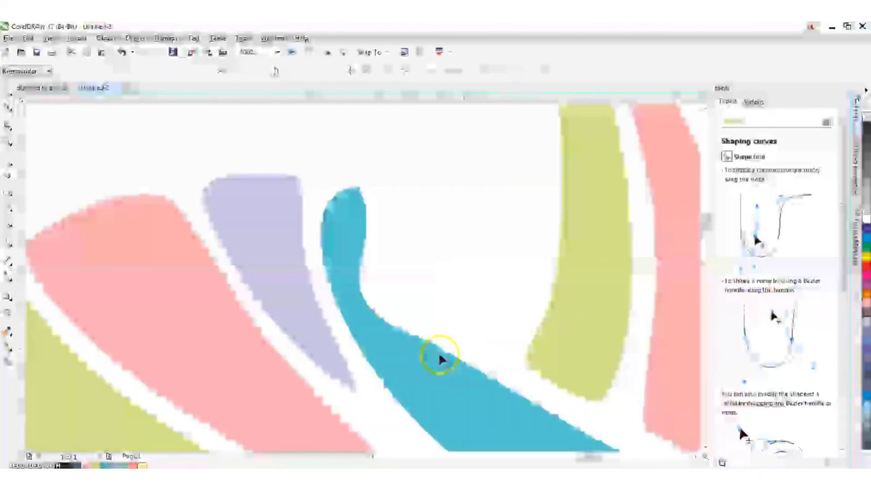
Add nodes along the teal hook's inner bend and move them outward to fill out the hollow edge
click(430, 336)
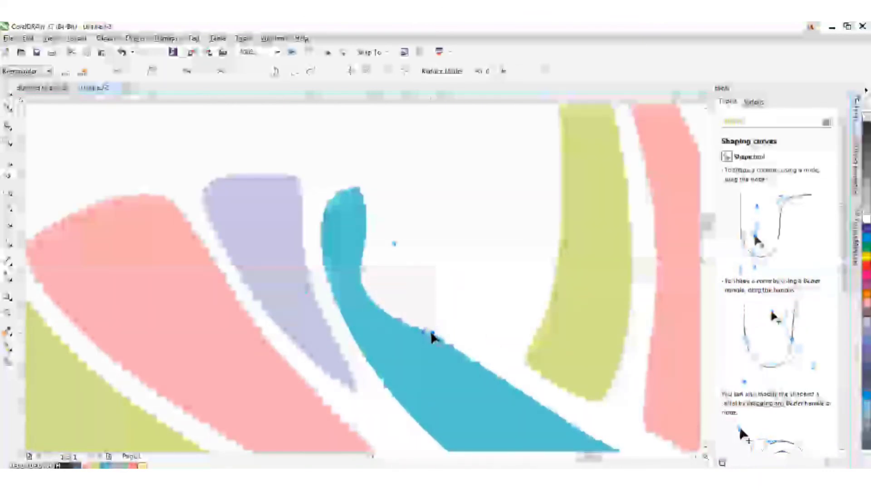
click(416, 332)
click(157, 143)
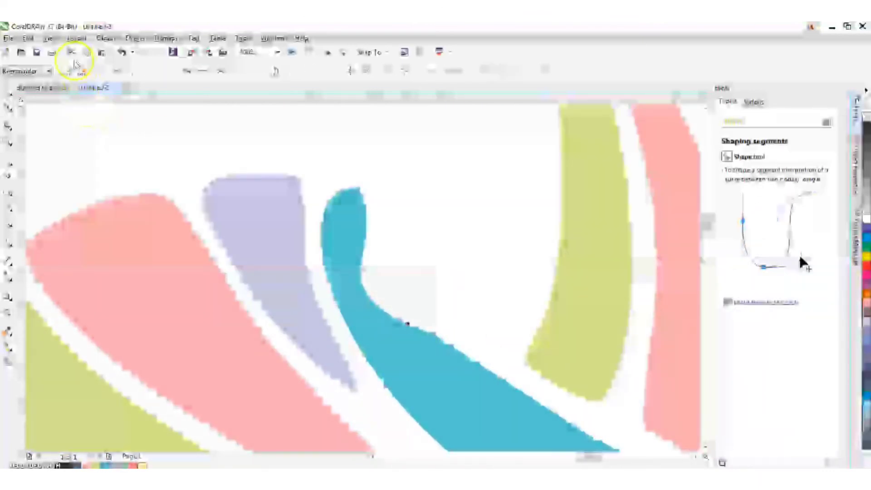
click(408, 324)
drag(406, 323, 406, 312)
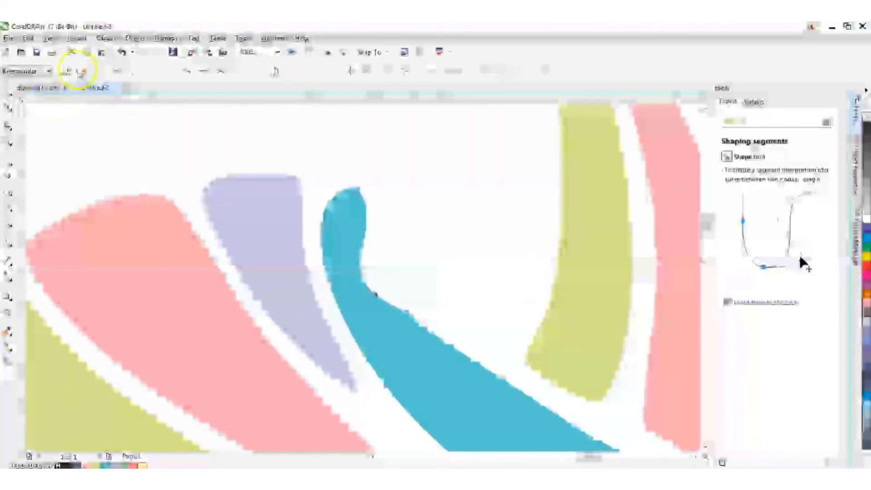
click(66, 71)
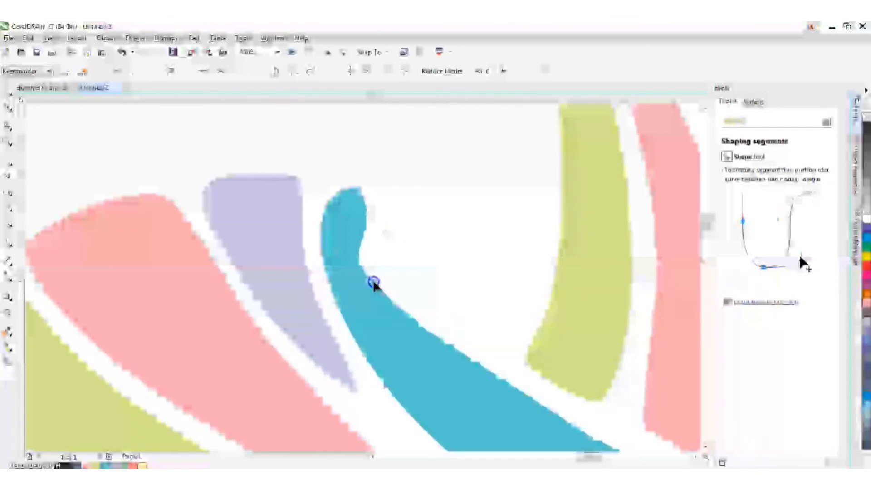
Even out the teal hook's reshaped inner edge with the Smooth tool, then deselect the segment
scroll(368, 322, down, 1)
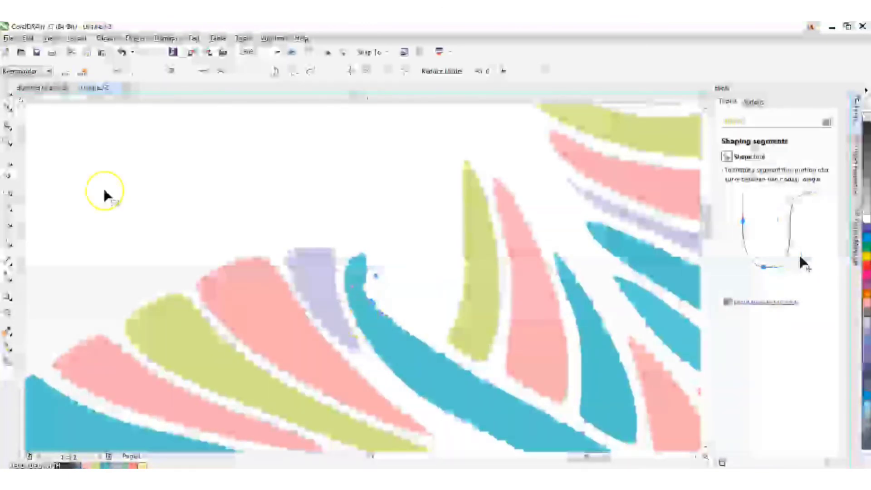
click(12, 110)
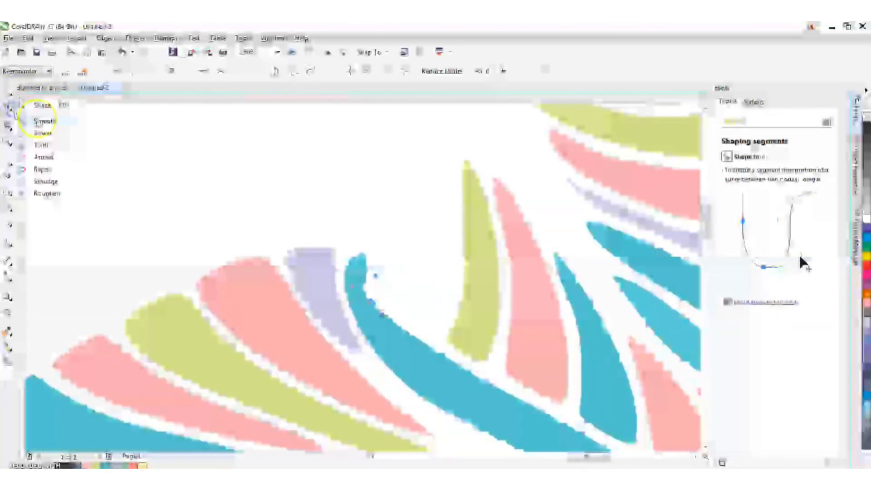
click(41, 107)
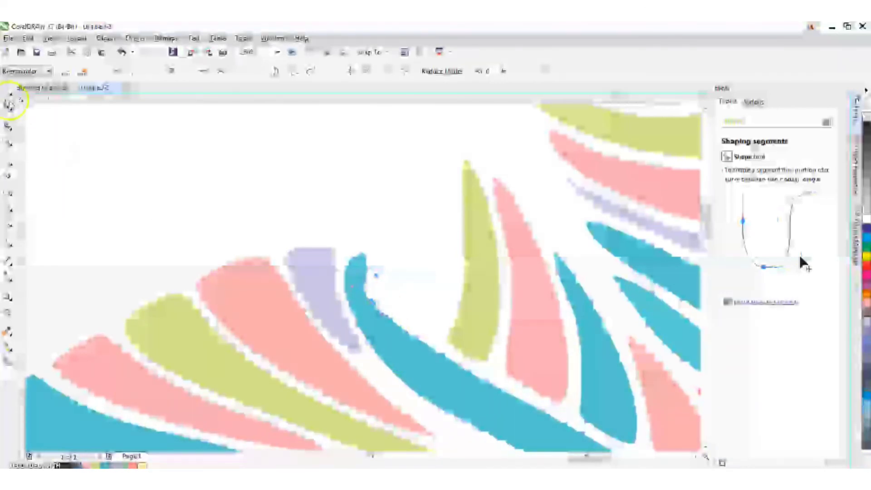
click(13, 110)
click(46, 122)
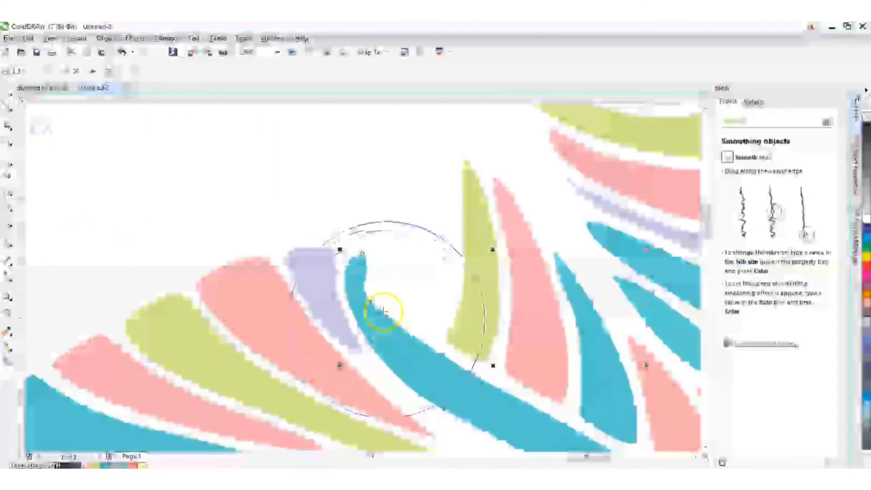
drag(384, 311, 405, 334)
scroll(397, 349, down, 1)
scroll(397, 349, down, 1)
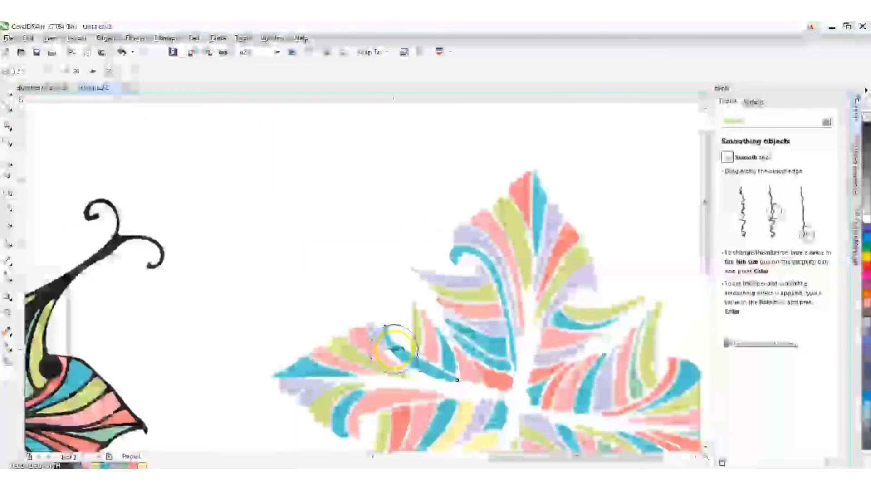
click(10, 97)
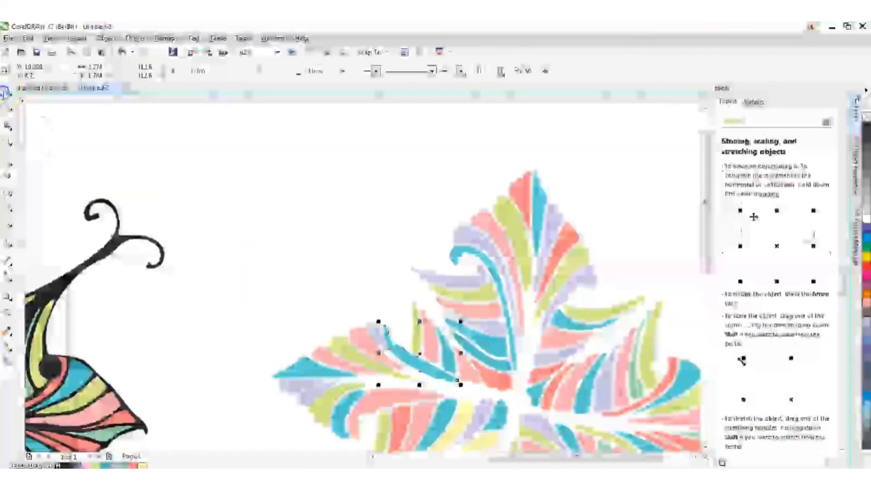
click(180, 355)
Select the whole outline-free flower and move it farther away from the outlined flower
scroll(180, 358, down, 2)
scroll(210, 406, up, 3)
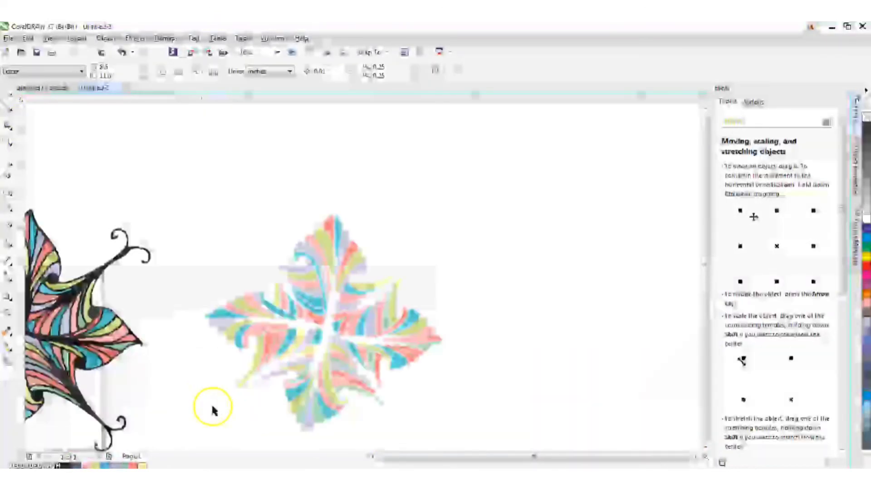
scroll(278, 418, down, 1)
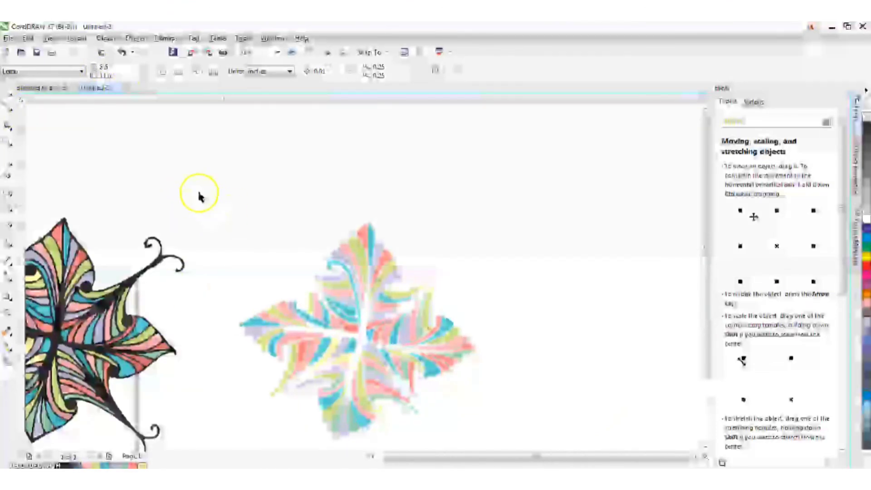
drag(341, 394, 540, 450)
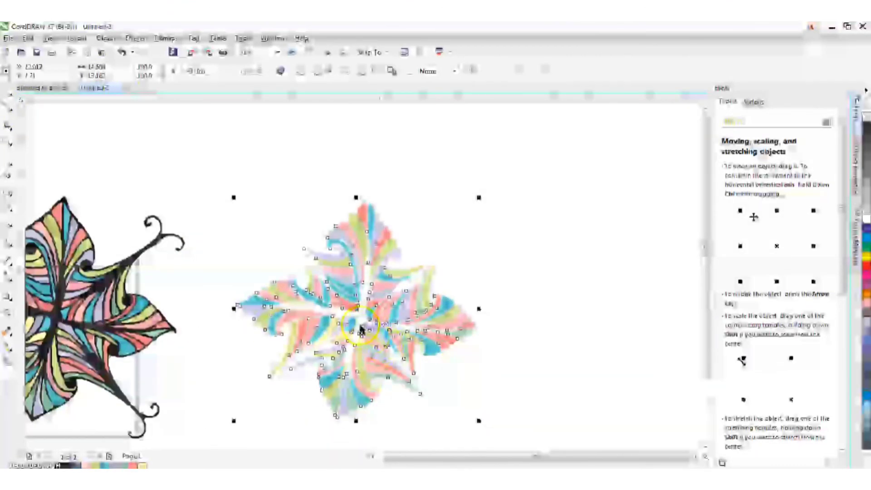
drag(362, 326, 495, 295)
Group all segments of the outline-free flower and deselect it
right_click(441, 317)
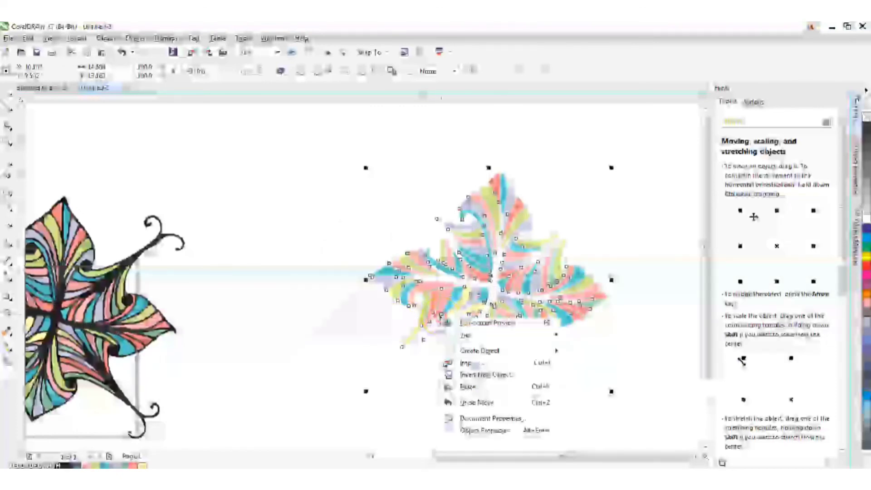
click(472, 289)
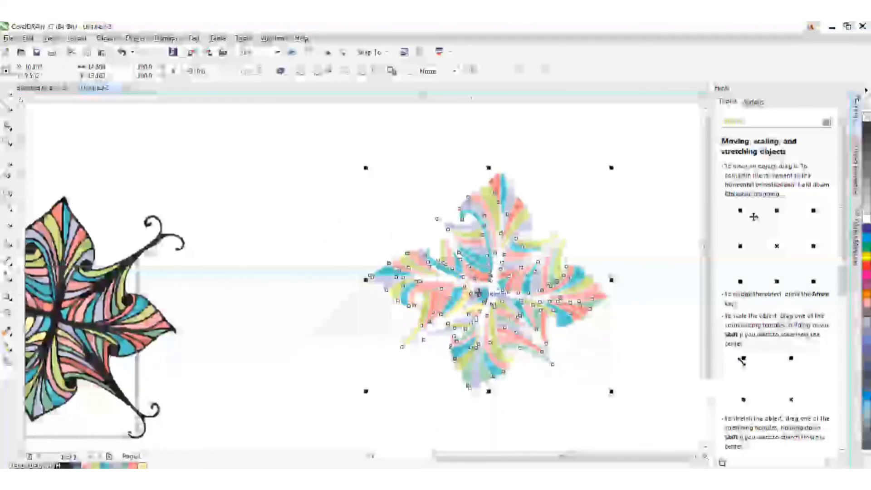
right_click(482, 294)
click(528, 110)
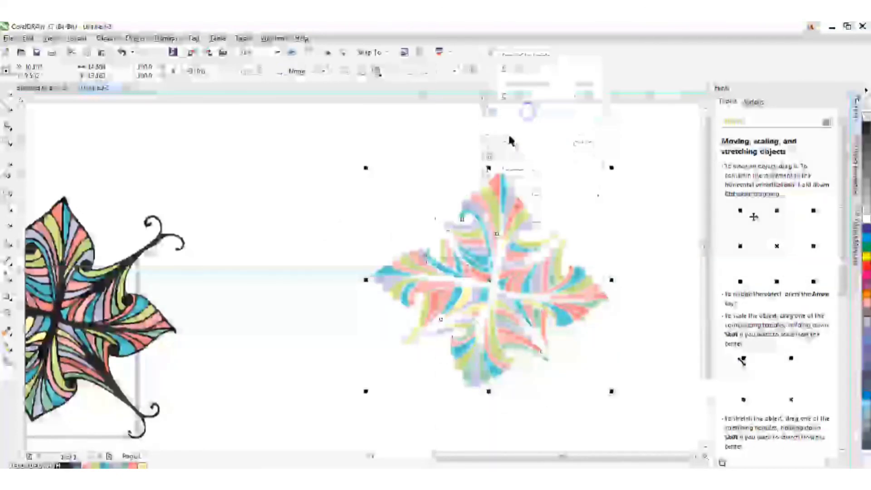
click(367, 251)
Select the entire outlined flower and move it next to the outline-free copy
scroll(553, 369, up, 1)
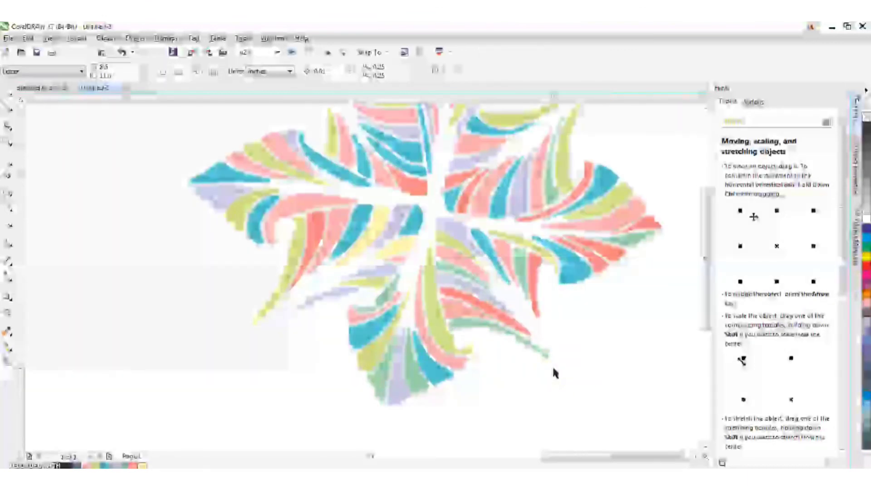
scroll(555, 373, down, 1)
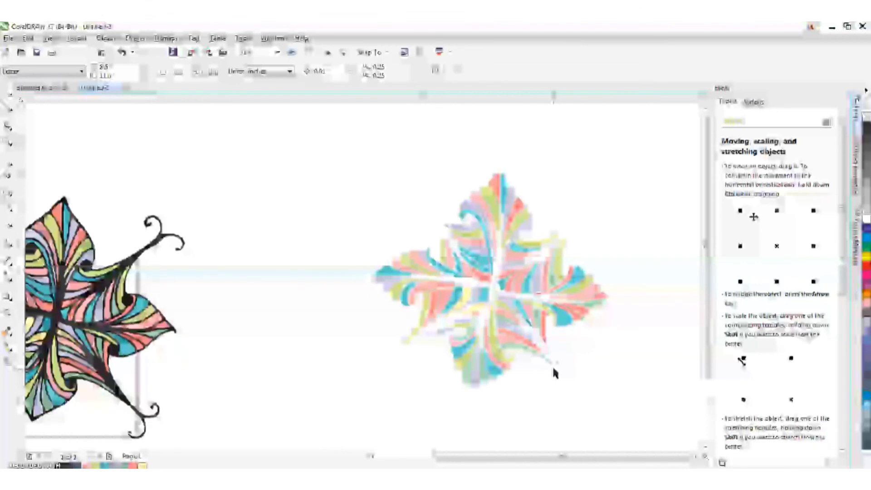
scroll(552, 365, down, 2)
scroll(550, 366, up, 2)
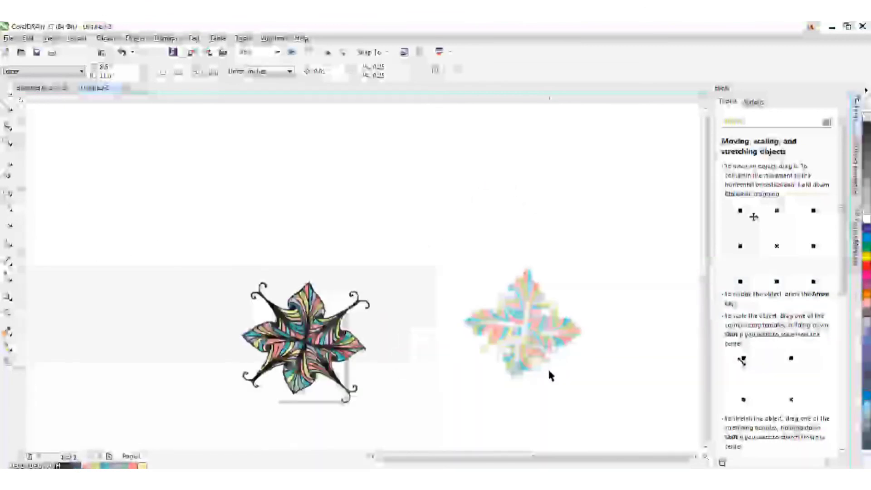
drag(242, 340, 421, 436)
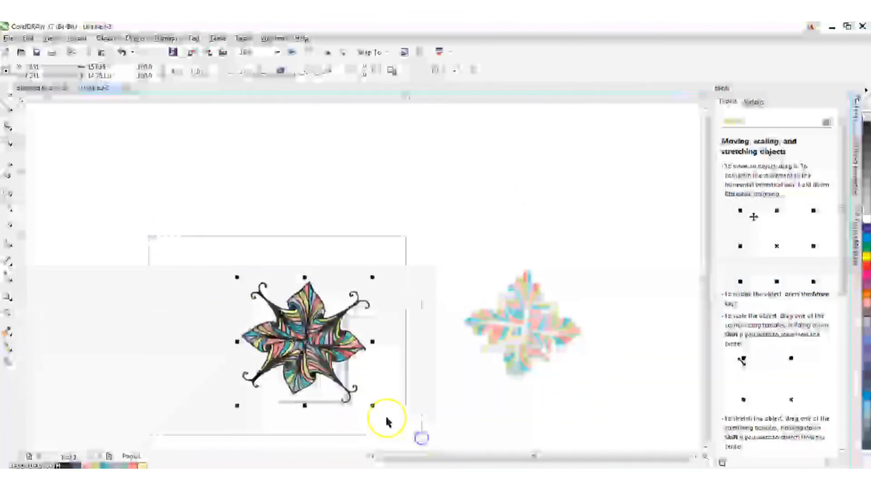
drag(310, 344, 400, 315)
scroll(583, 415, up, 2)
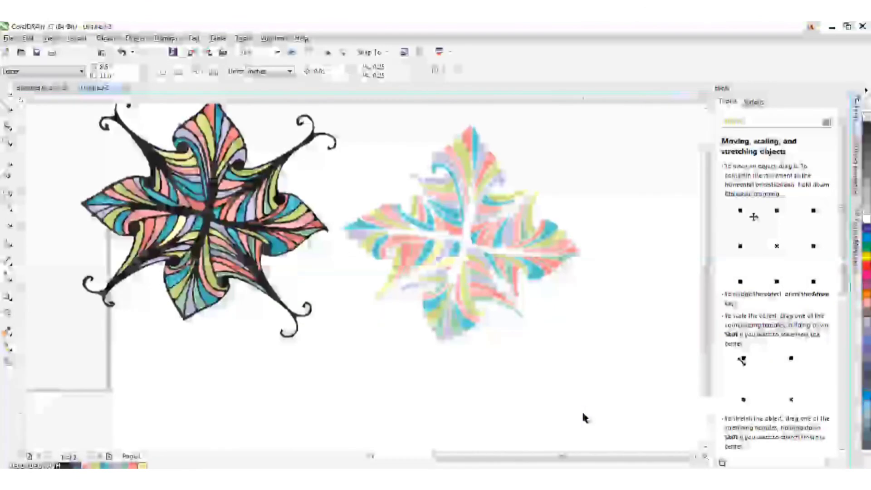
scroll(584, 415, down, 2)
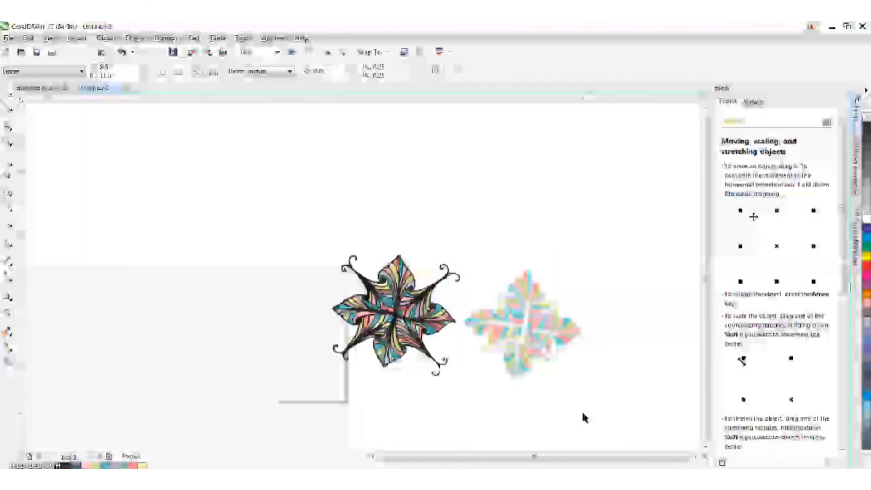